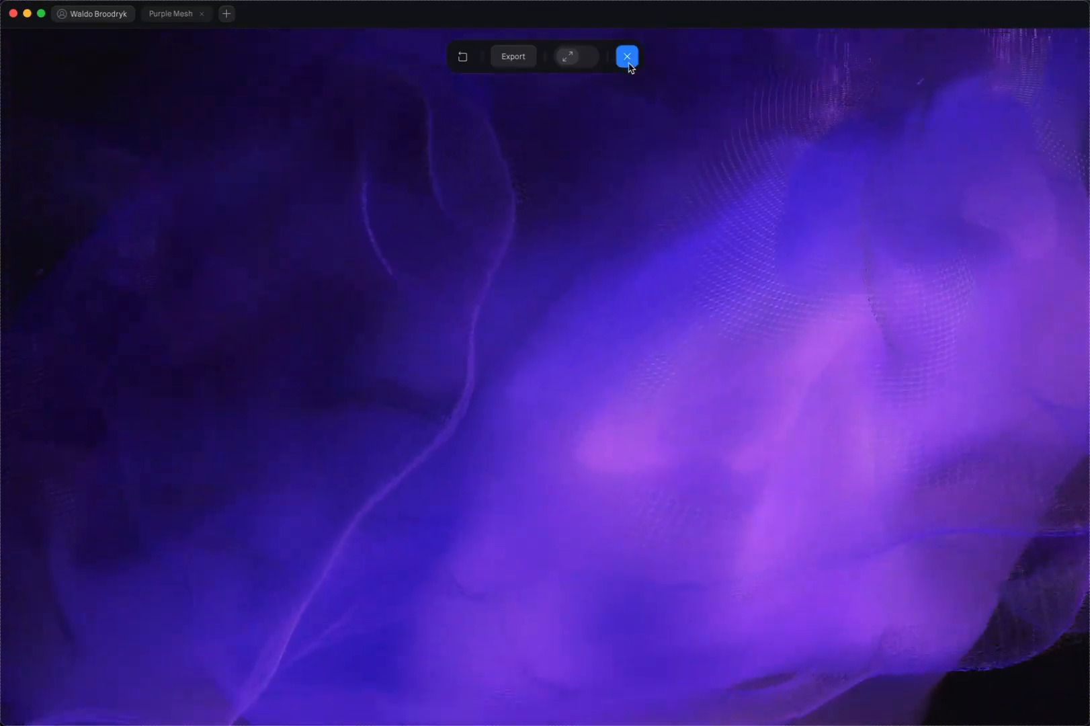
# Leave the play preview, create a new blank file and rename it "Orange Mesh"
pyautogui.click(627, 56)
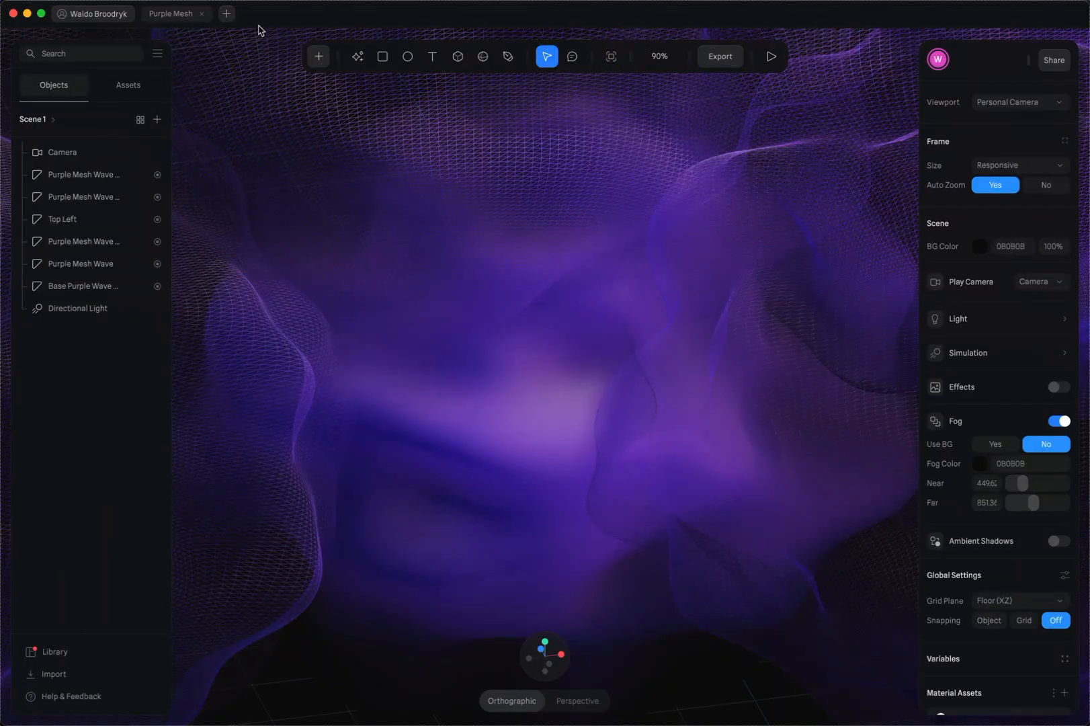
pyautogui.click(227, 14)
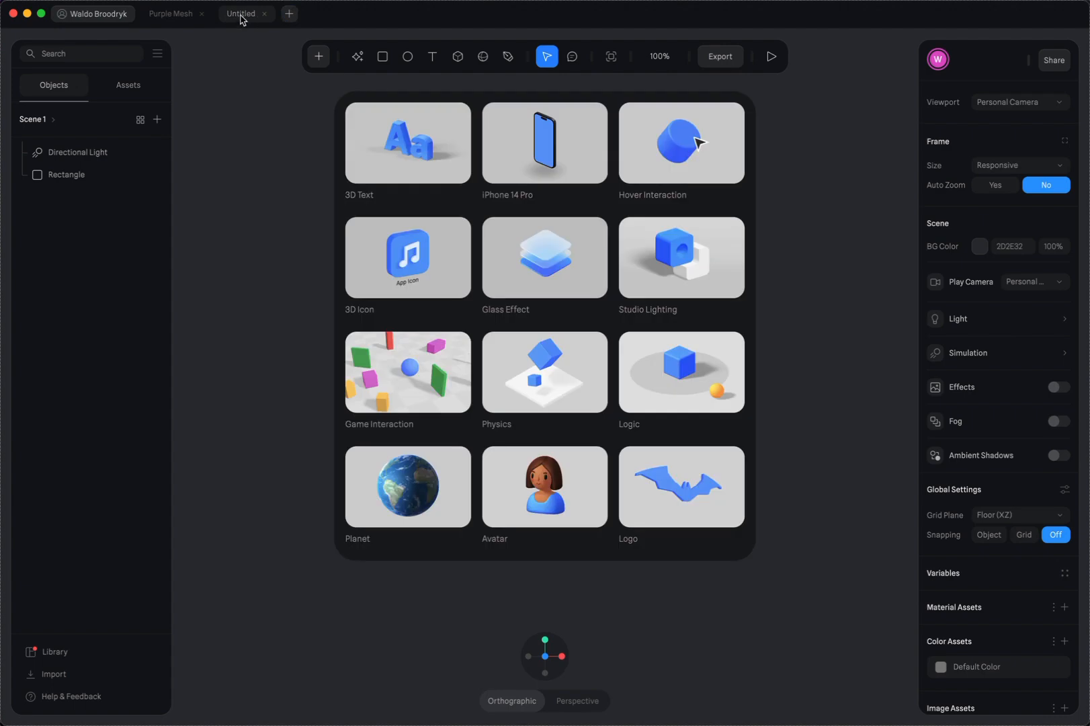
pyautogui.doubleClick(242, 14)
pyautogui.press('super+a')
pyautogui.write('Of')
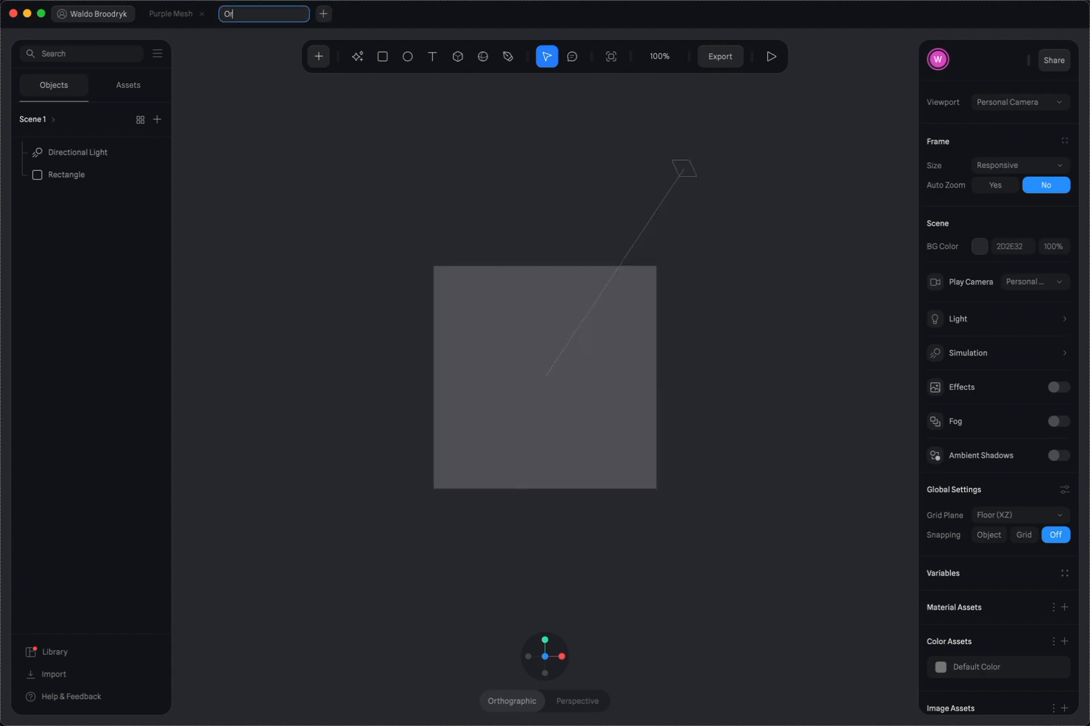
pyautogui.press('Return')
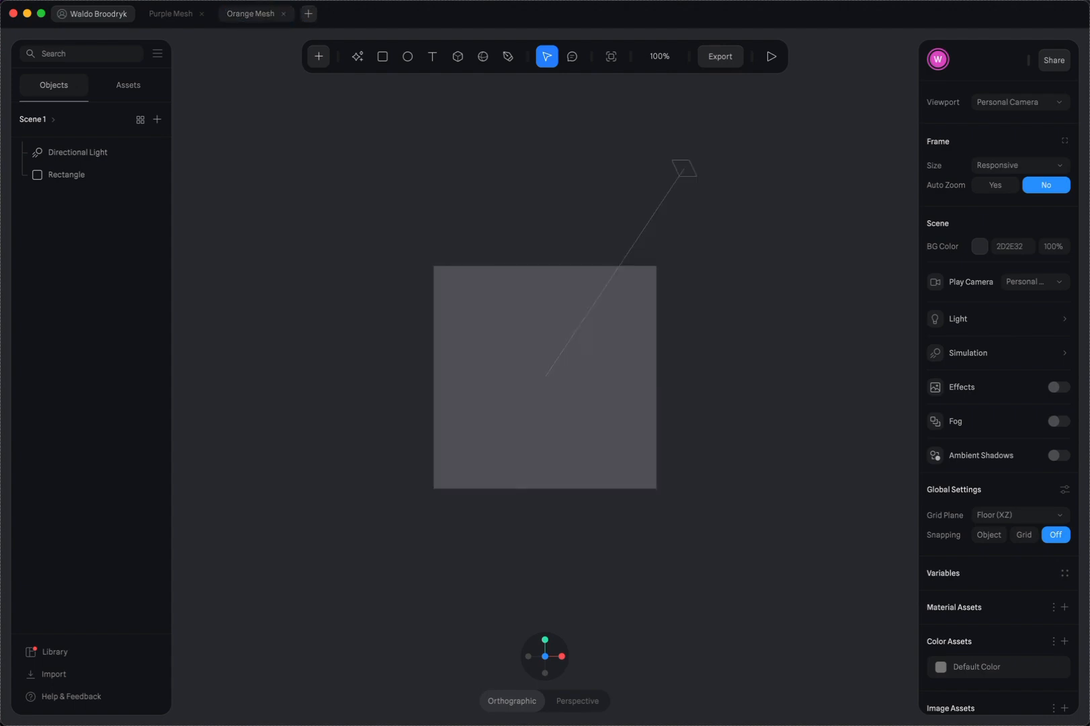
# Delete the default rectangle from the new scene
pyautogui.click(535, 395)
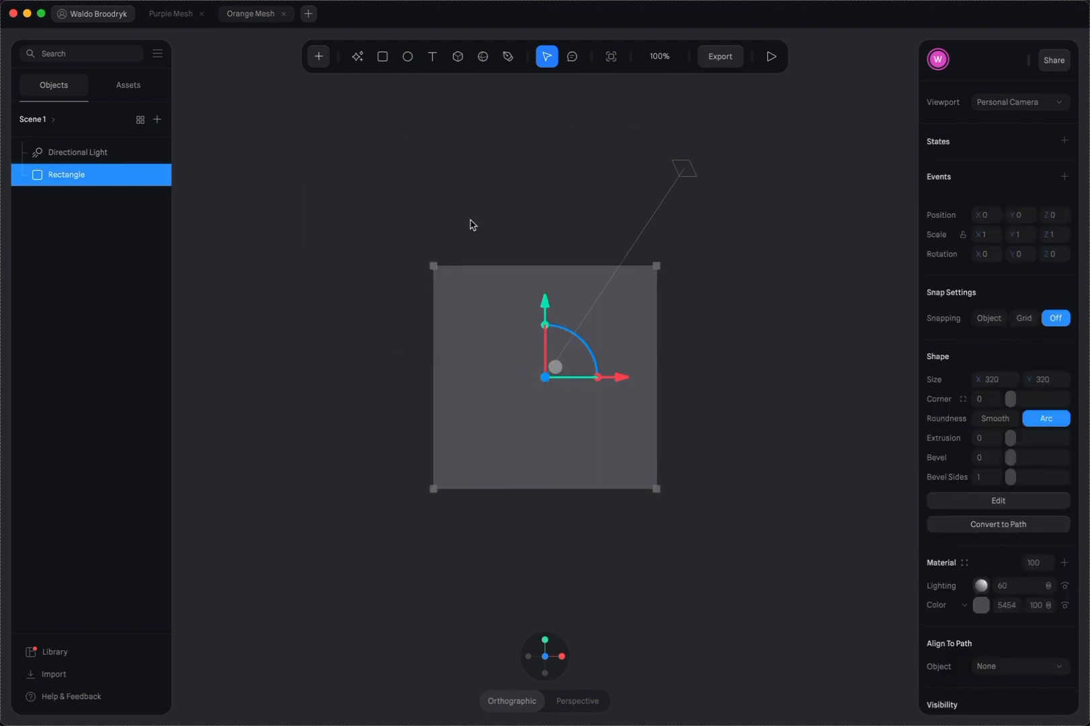
pyautogui.press('Delete')
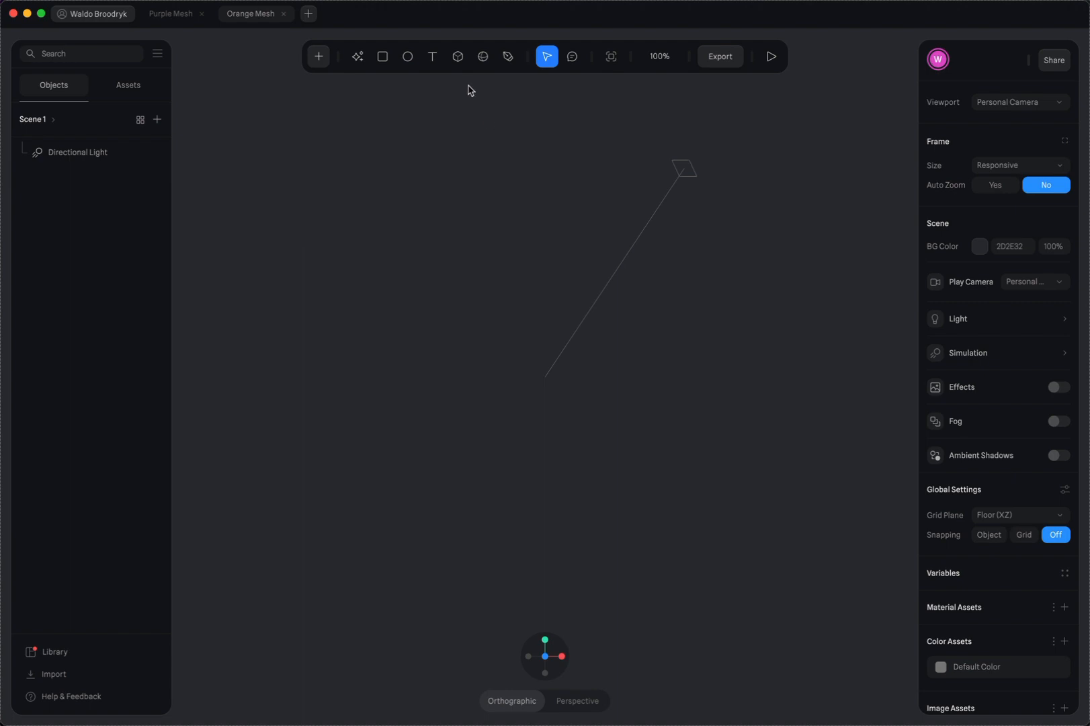
pyautogui.click(484, 62)
# Turn on Auto Zoom for the frame and set the scene's background colour to near-black 0C0C0C
pyautogui.click(996, 185)
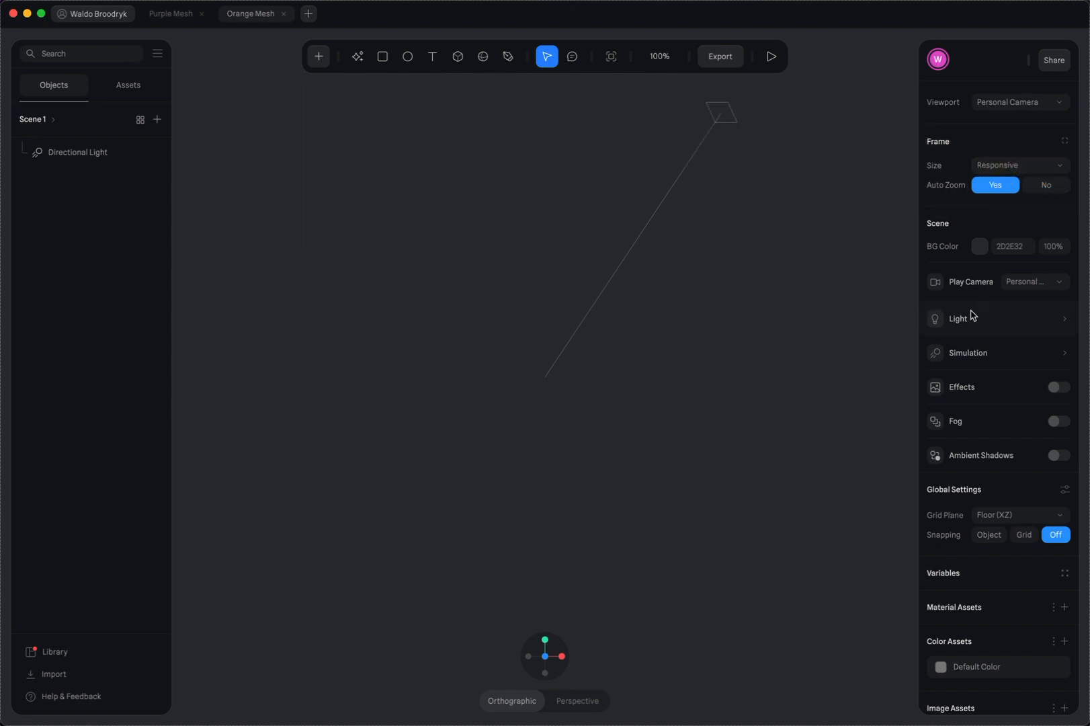
pyautogui.click(980, 247)
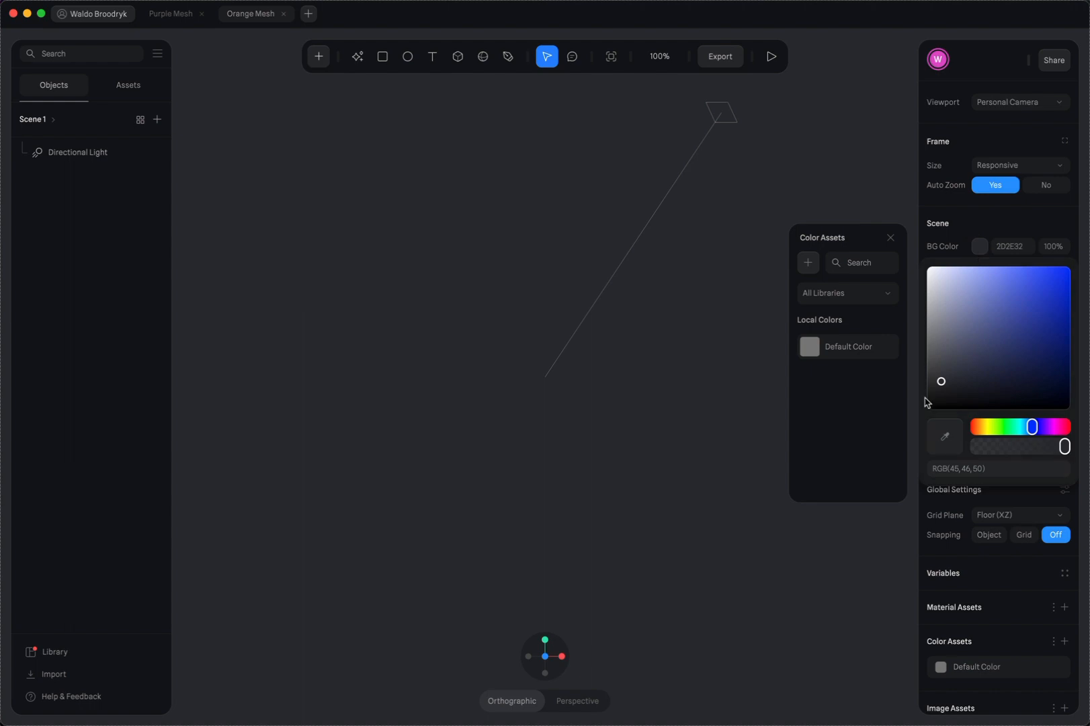
pyautogui.moveTo(939, 386); pyautogui.dragTo(919, 402)
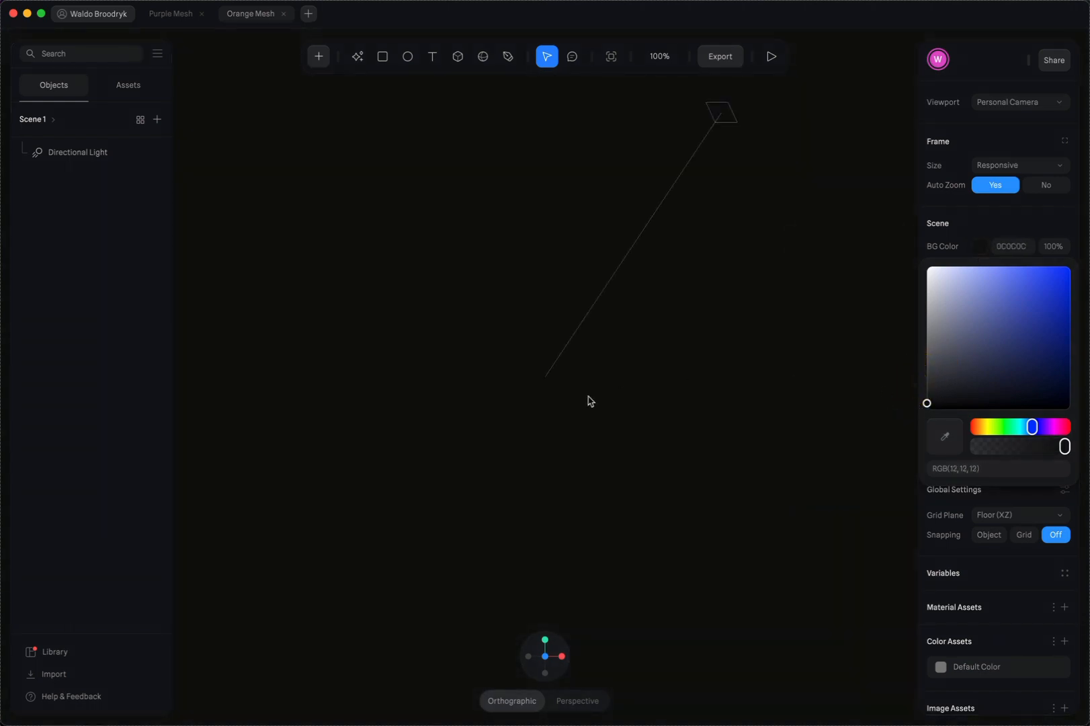
pyautogui.click(582, 414)
# Draw a sphere about 334 in size at the centre of the scene
pyautogui.click(486, 58)
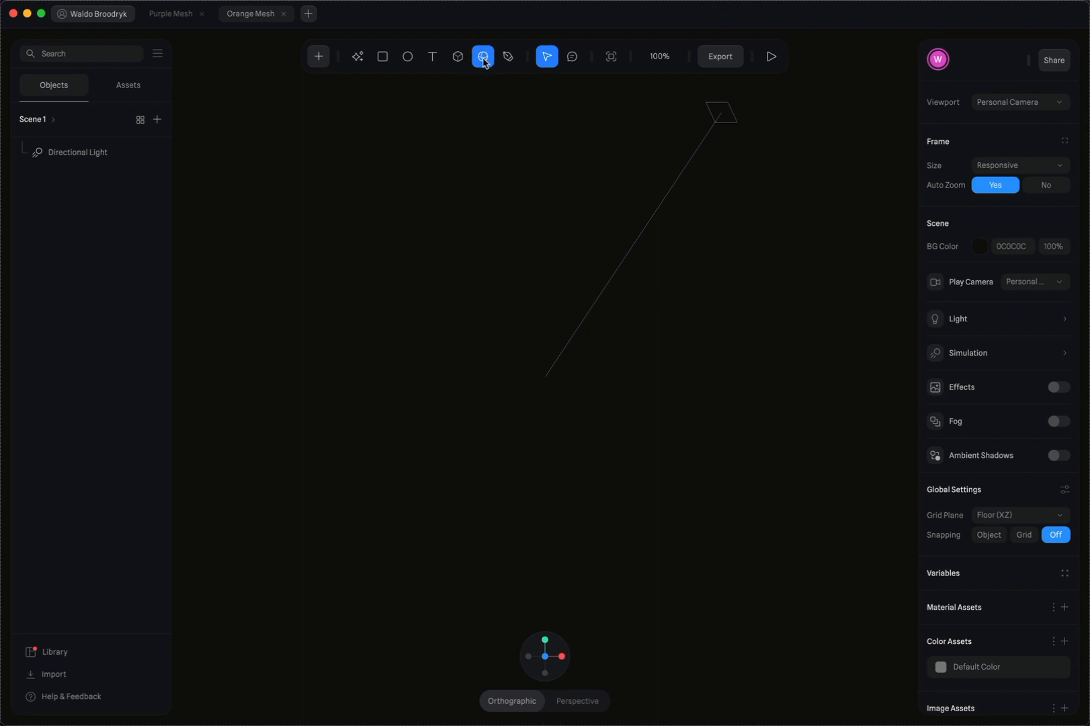
pyautogui.click(483, 58)
pyautogui.moveTo(408, 238)
pyautogui.mouseDown()
pyautogui.moveTo(720, 469)
pyautogui.moveTo(649, 445)
pyautogui.moveTo(704, 501)
pyautogui.mouseUp()
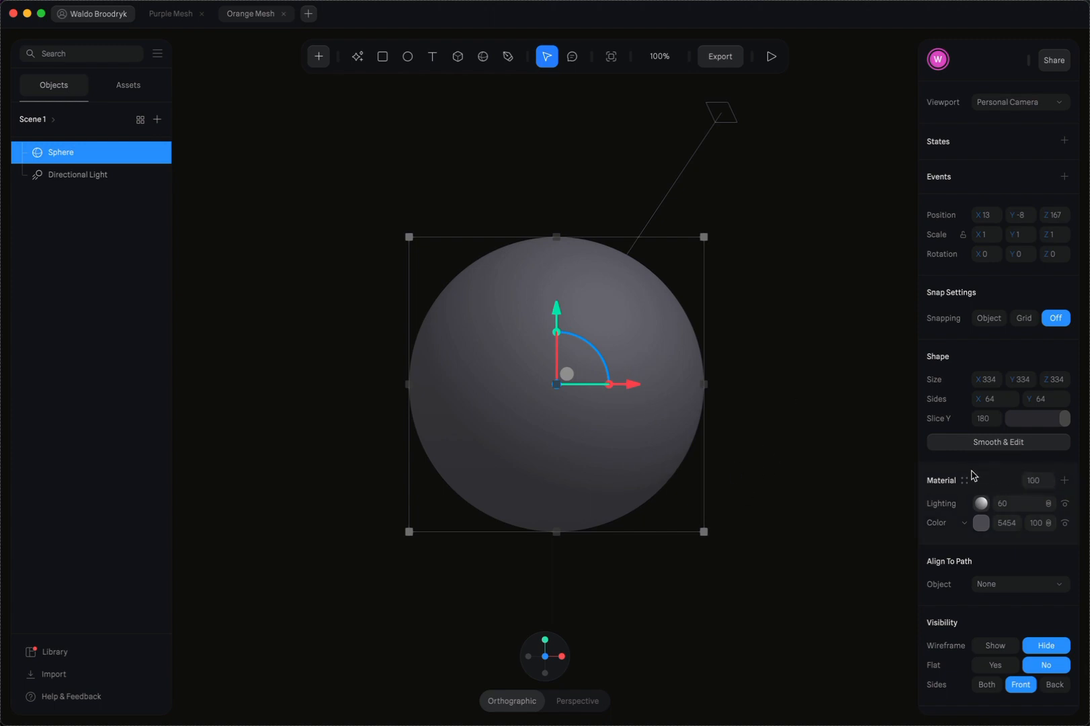
# Add a Displace layer to the sphere's material and set its strength to 5
pyautogui.scroll(-1, 972, 474)
pyautogui.scroll(-2, 967, 514)
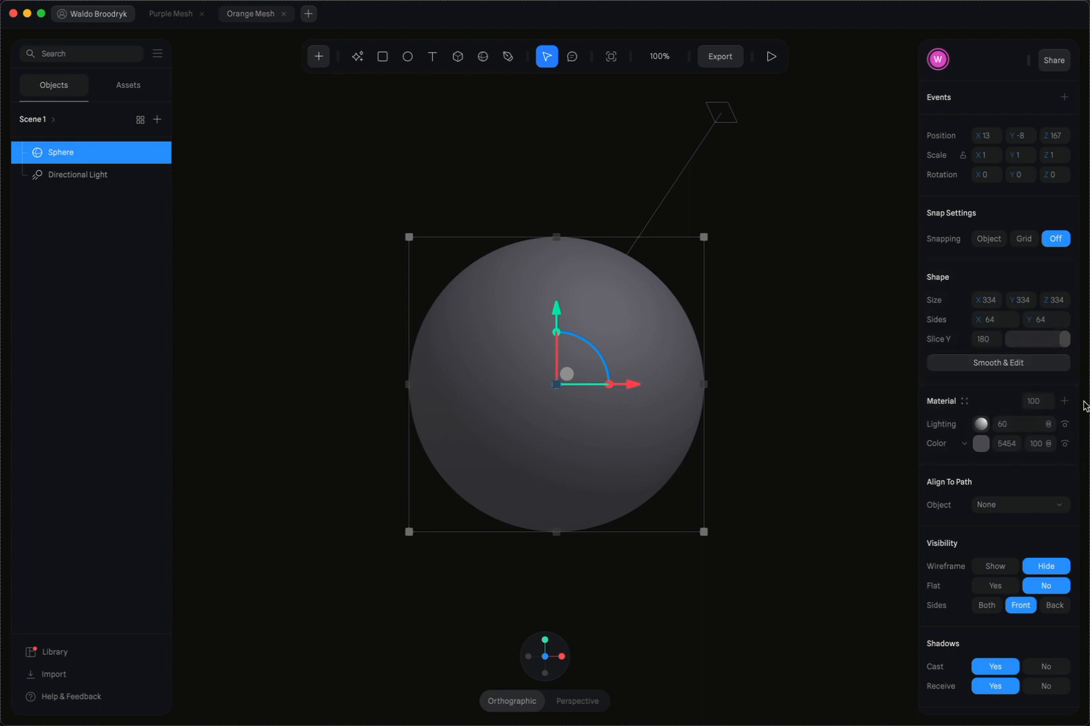
pyautogui.click(1065, 400)
pyautogui.click(948, 429)
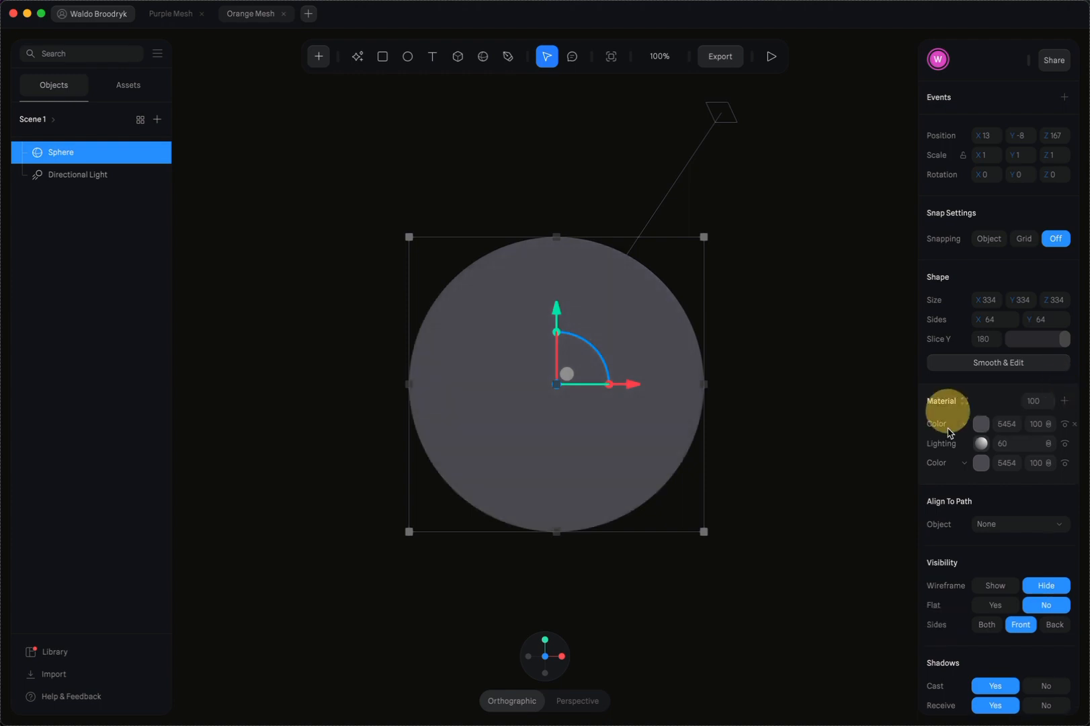
pyautogui.click(952, 425)
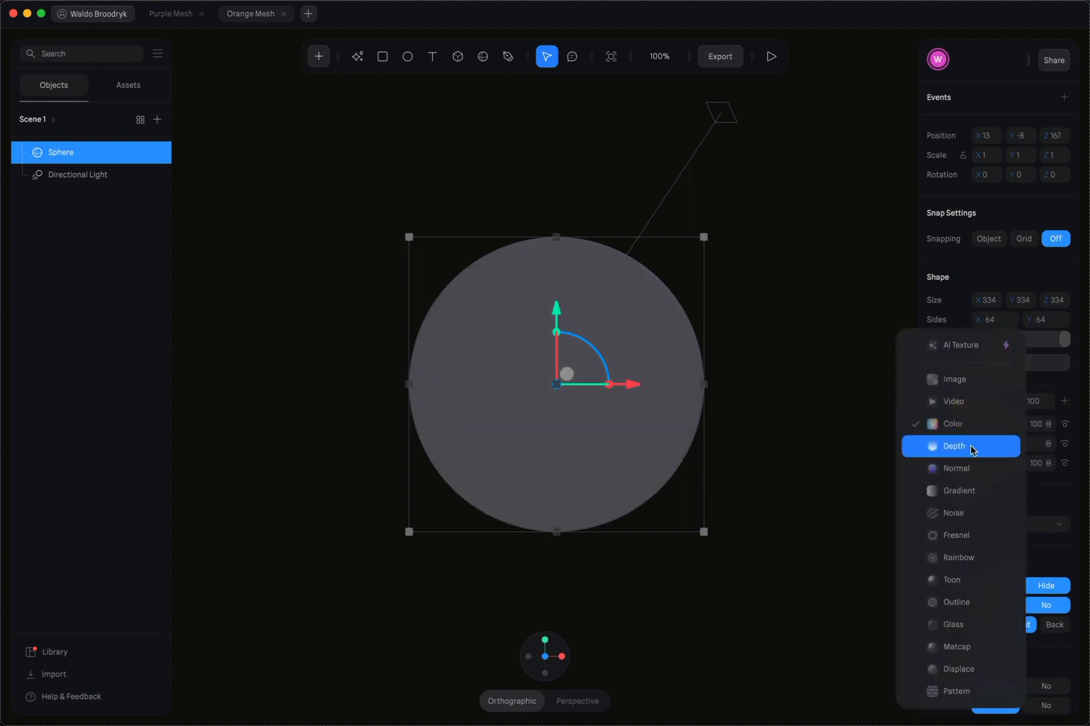
pyautogui.click(957, 669)
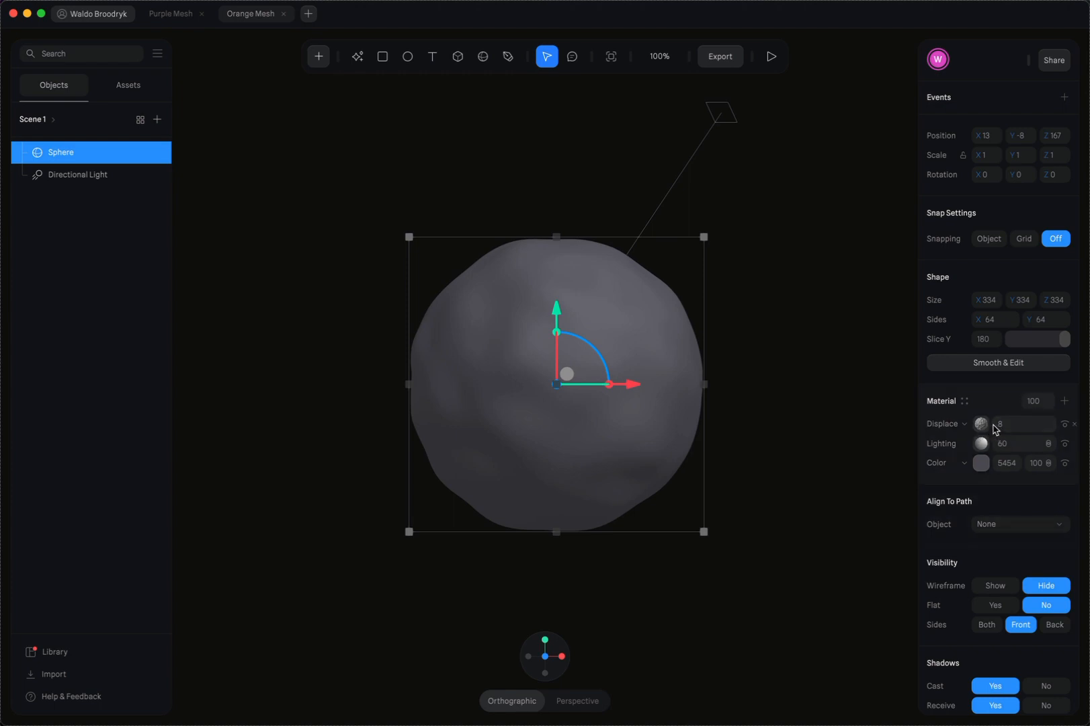
pyautogui.moveTo(996, 426); pyautogui.dragTo(993, 408)
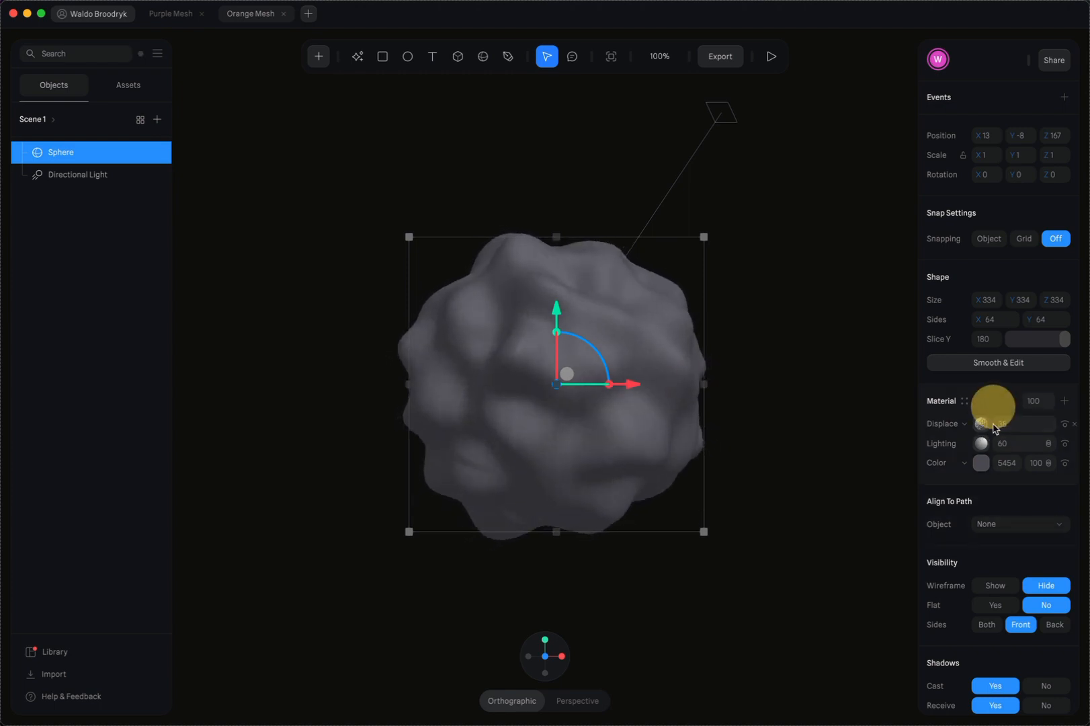
pyautogui.click(1008, 424)
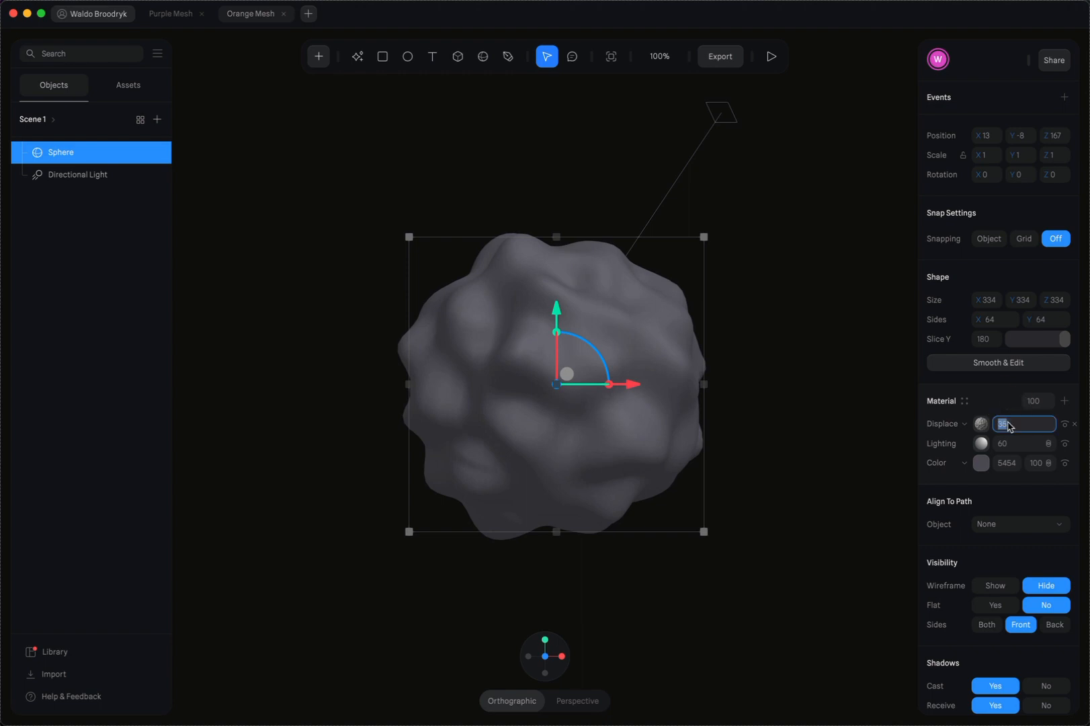
pyautogui.write('5')
pyautogui.press('Return')
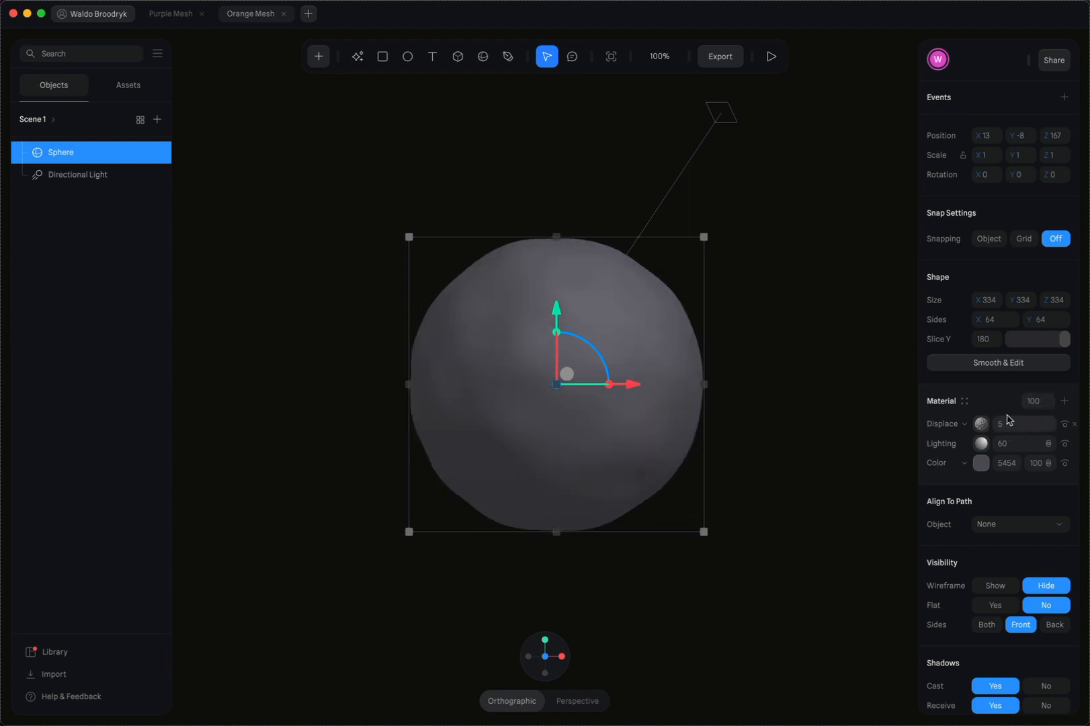
# Change the Color layer of the sphere's material to a dark orange
pyautogui.scroll(2, 1008, 418)
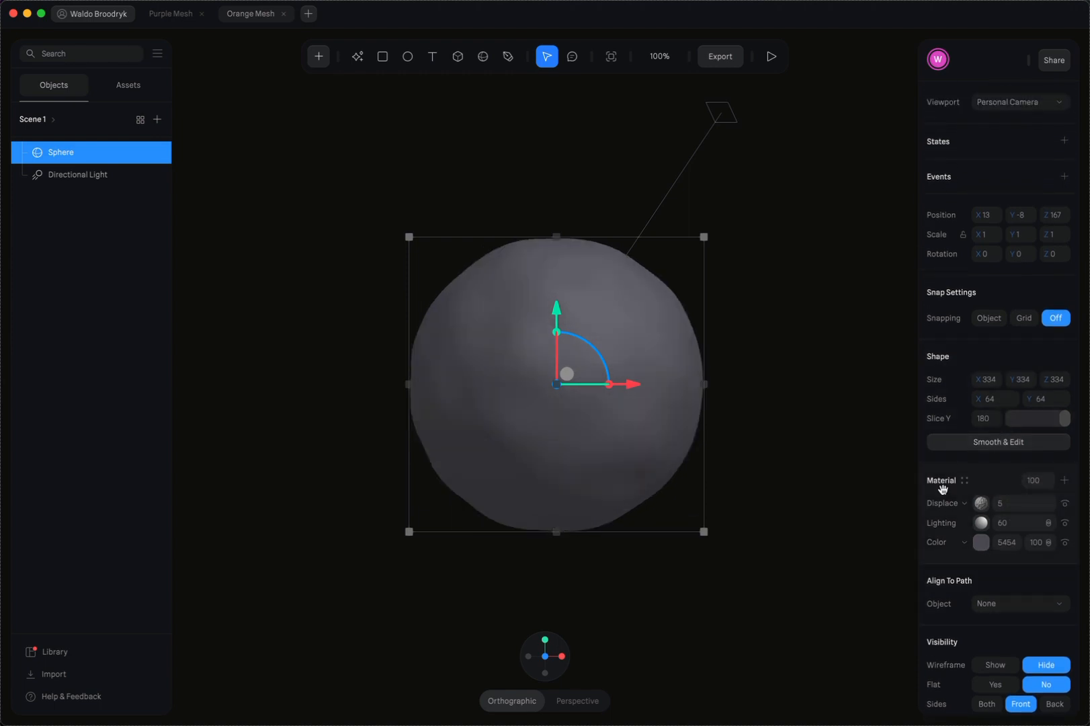
pyautogui.click(981, 542)
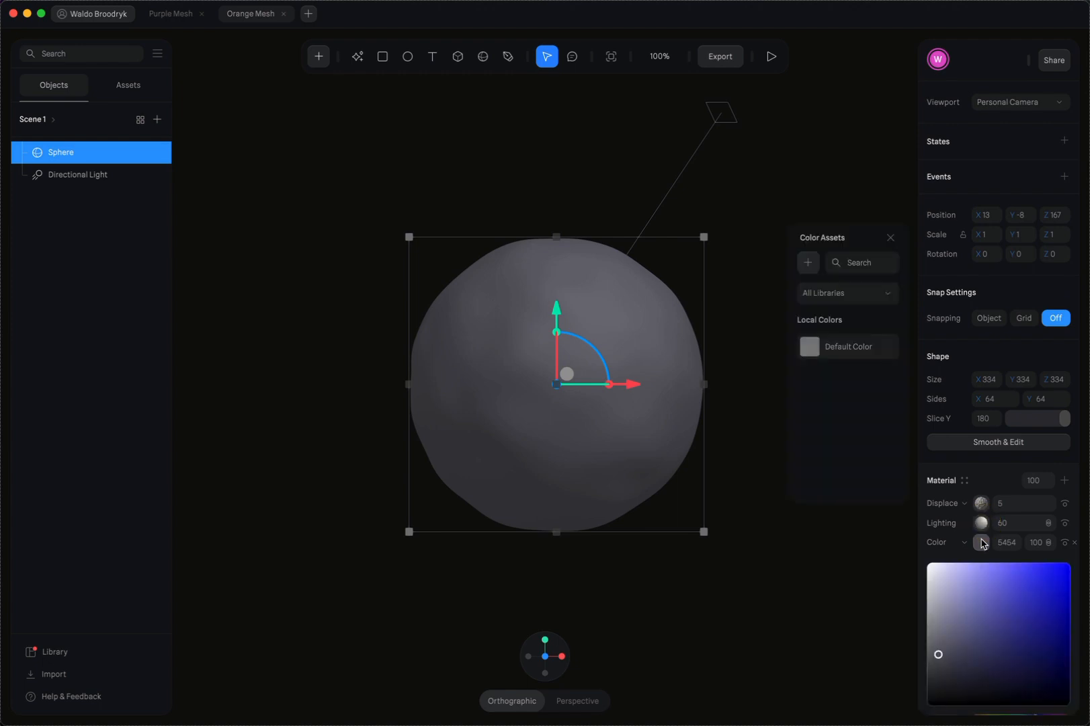
pyautogui.scroll(-3, 981, 540)
pyautogui.moveTo(978, 582); pyautogui.dragTo(980, 582)
pyautogui.moveTo(1049, 501); pyautogui.dragTo(1052, 473)
pyautogui.click(965, 388)
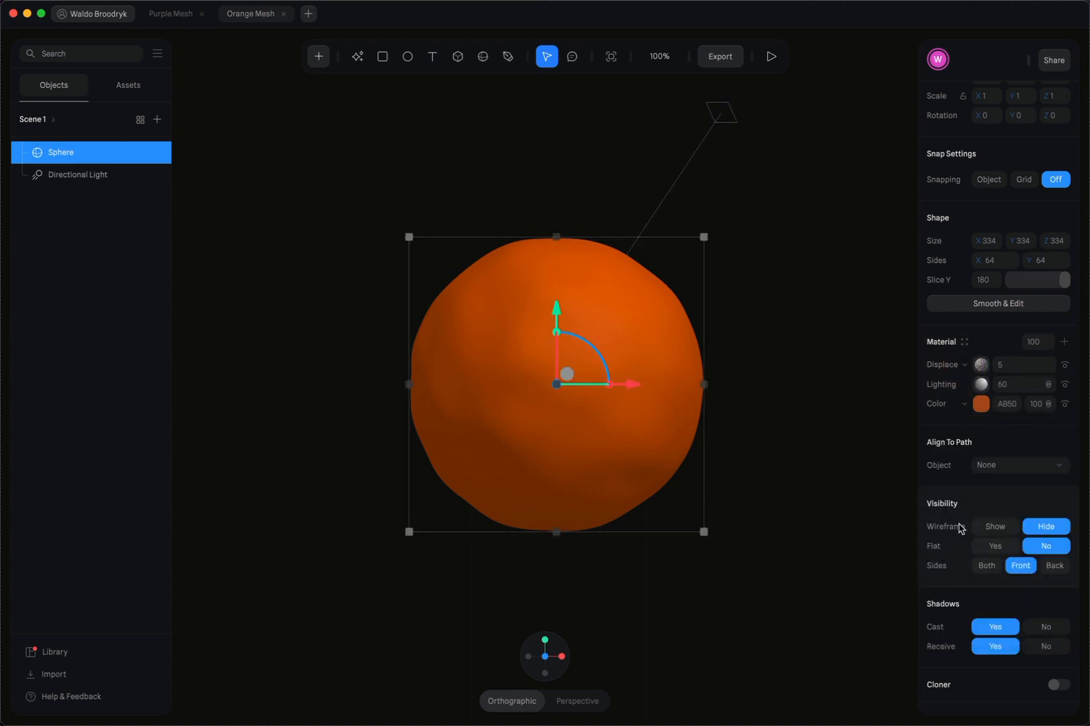
# Glance at the Purple Mesh file for reference, and preview the orange sphere's wireframe before hiding it again
pyautogui.click(170, 14)
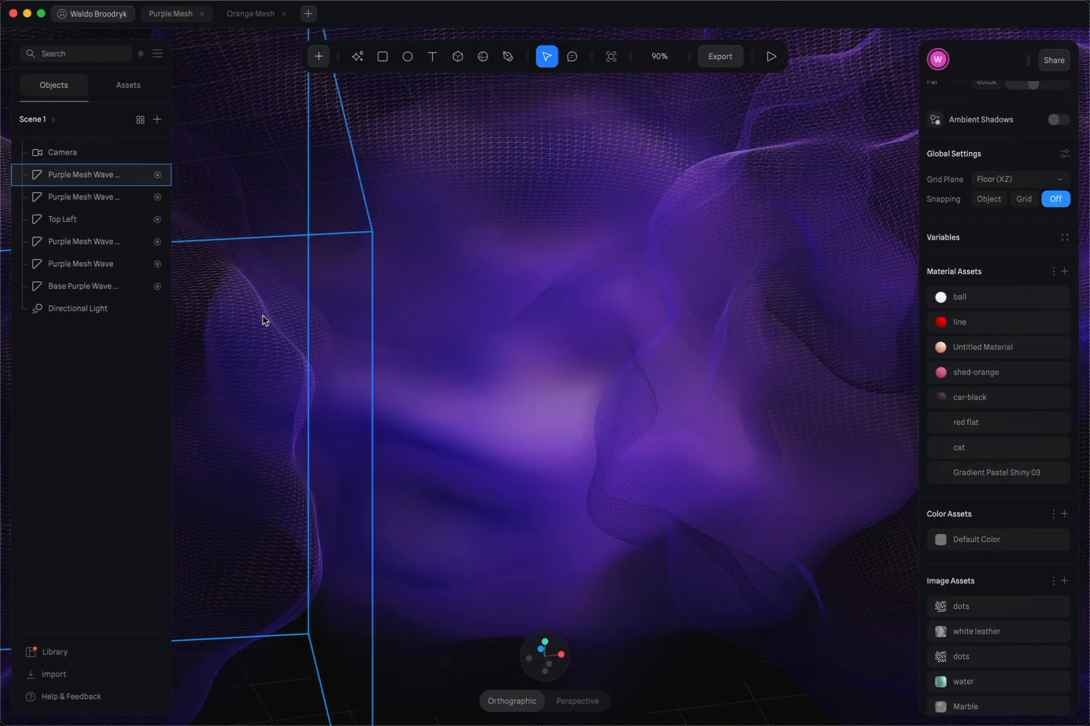
pyautogui.click(246, 13)
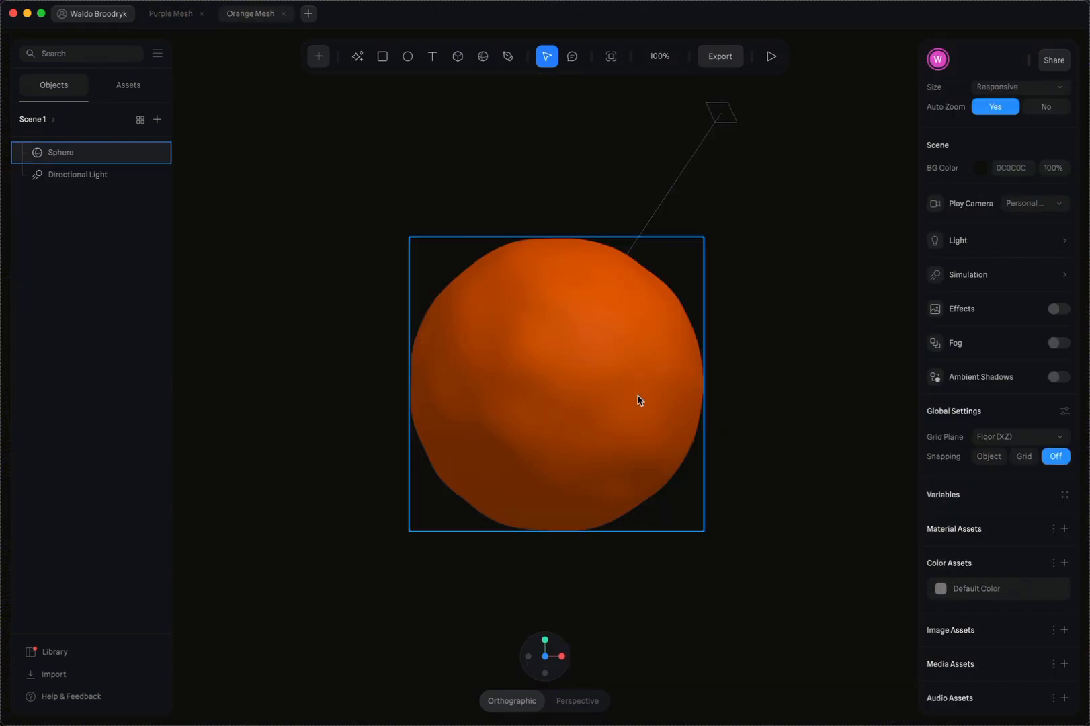
pyautogui.click(614, 392)
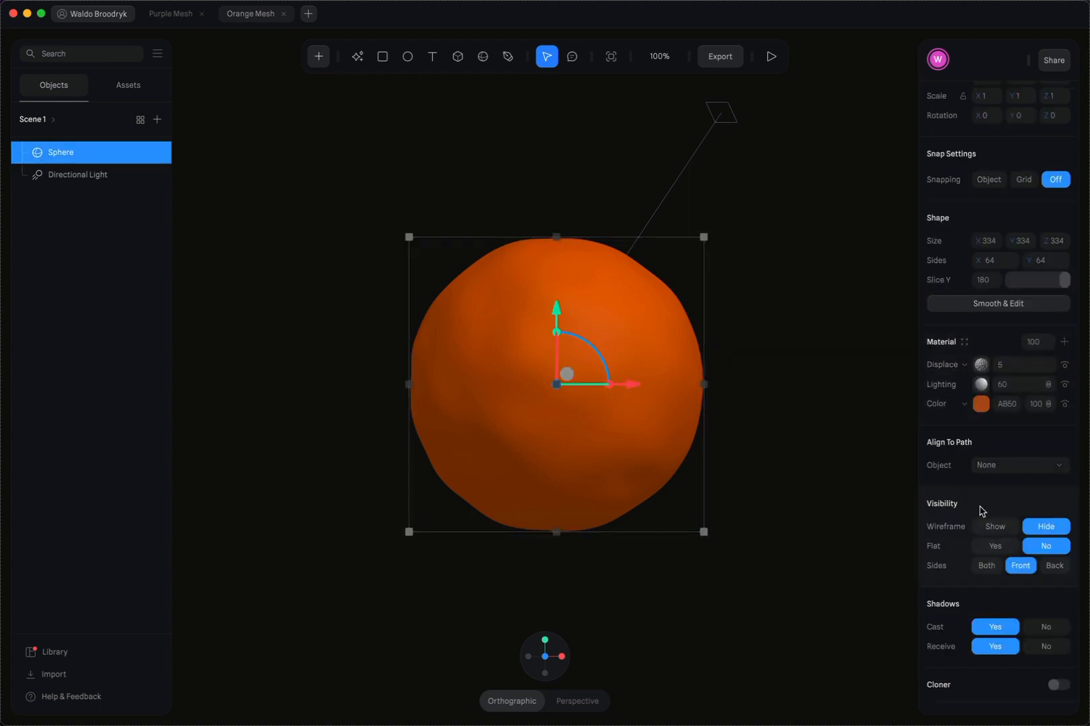
pyautogui.scroll(-1, 981, 511)
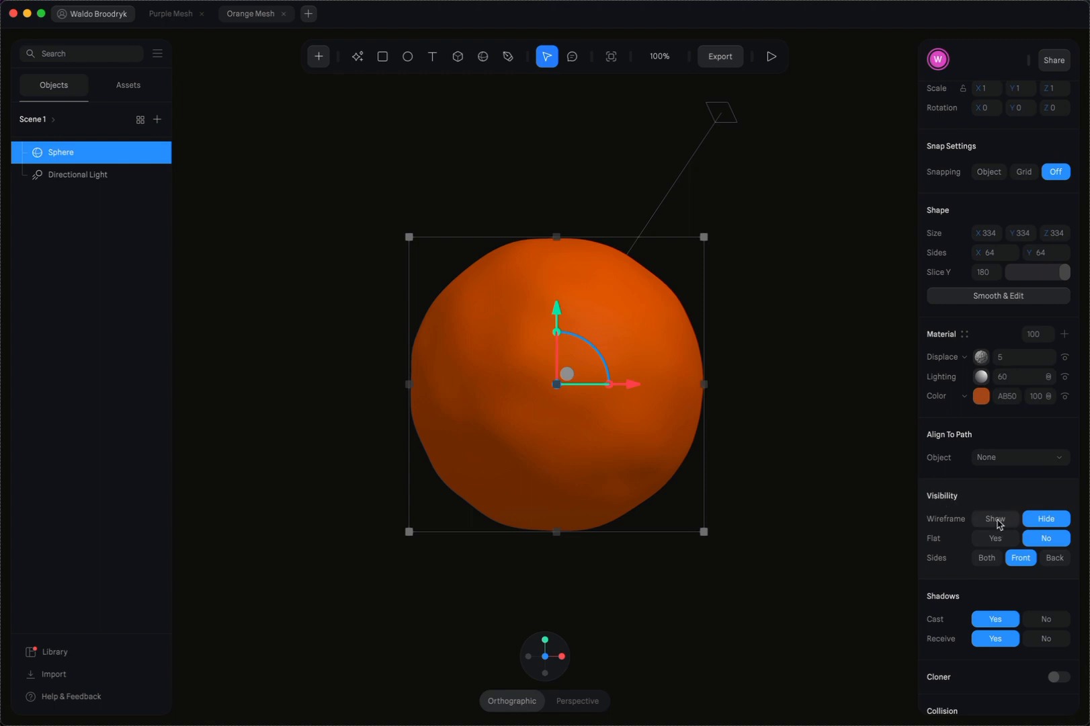
pyautogui.click(996, 520)
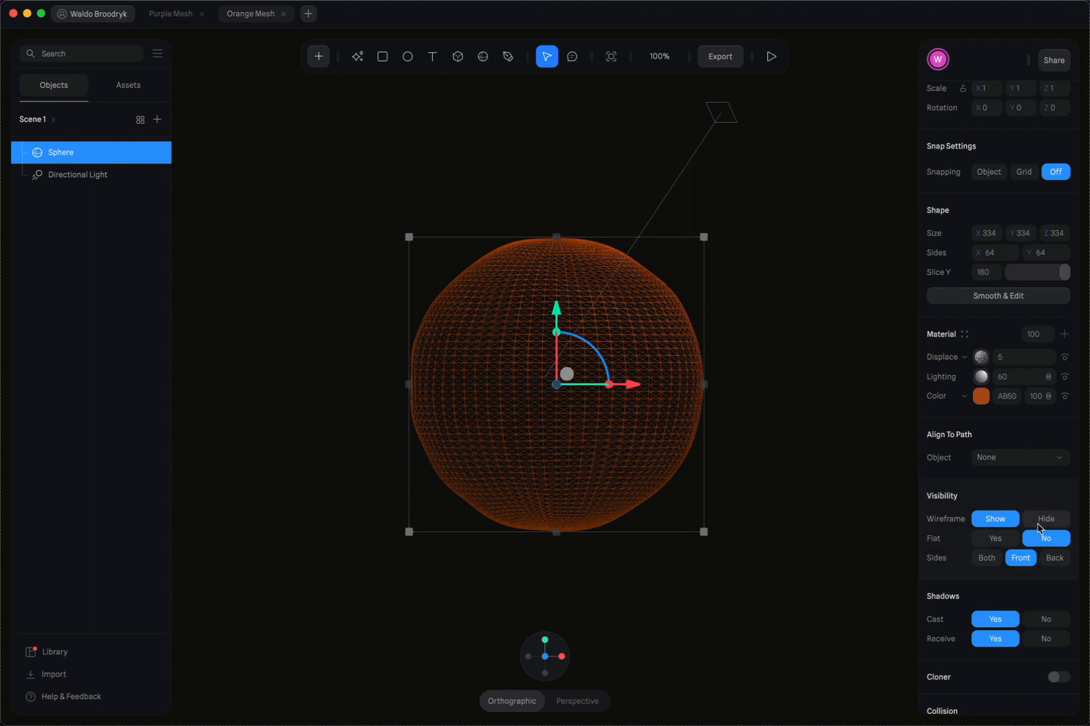
pyautogui.click(1044, 522)
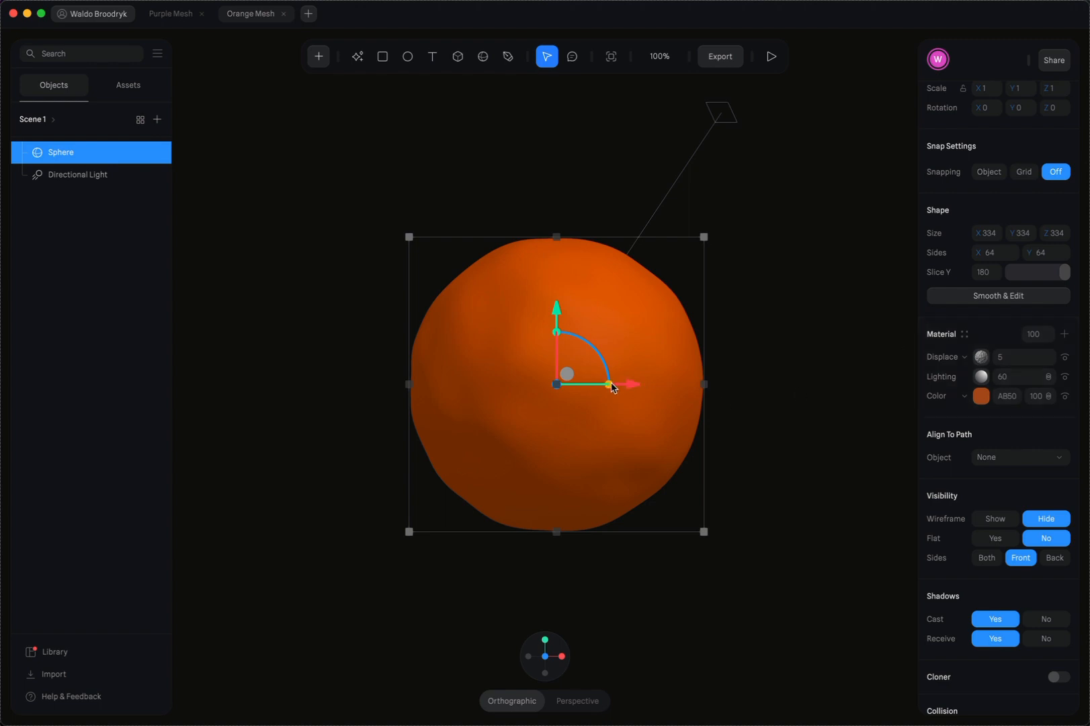
# Scale the sphere up uniformly to 2.60 and raise its Displace strength to 24
pyautogui.moveTo(611, 387); pyautogui.dragTo(700, 390)
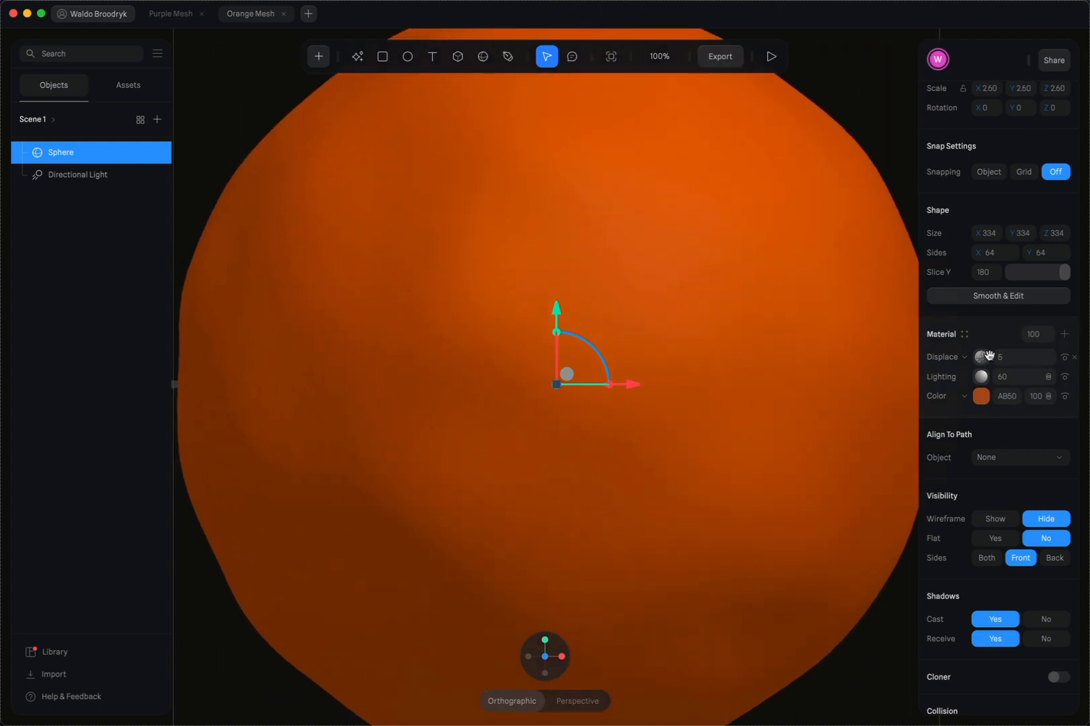
pyautogui.moveTo(993, 359); pyautogui.dragTo(993, 343)
# Add a new state to the sphere and switch between it and the Base State, ending on the new state
pyautogui.scroll(1, 995, 360)
pyautogui.scroll(3, 994, 361)
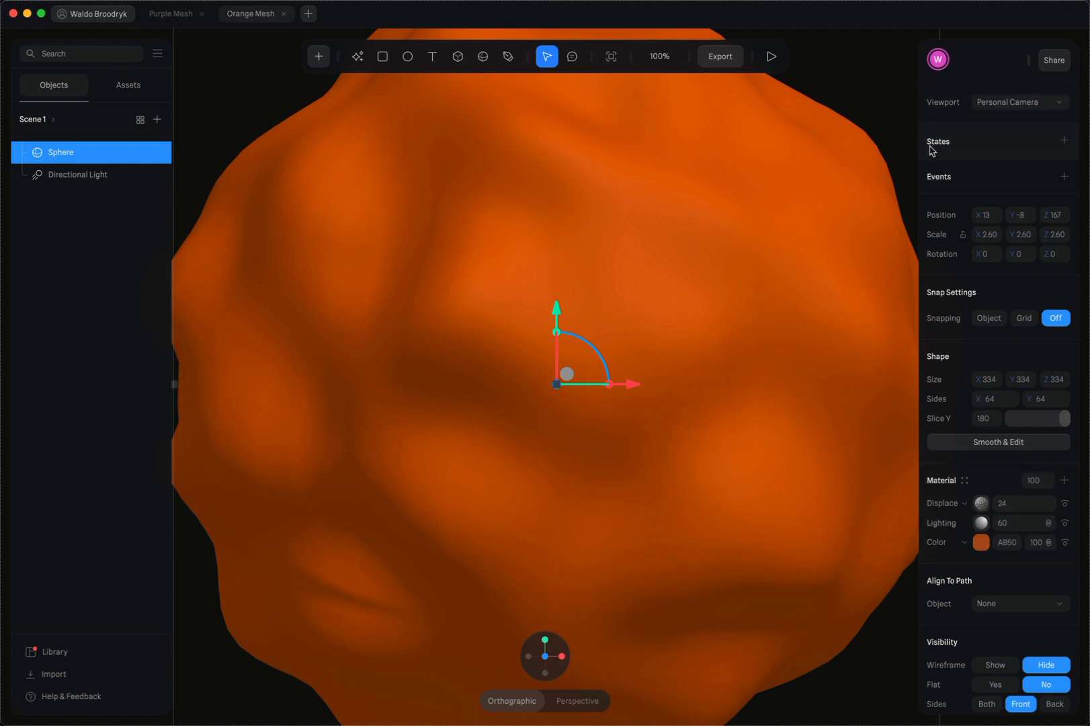
pyautogui.click(1064, 139)
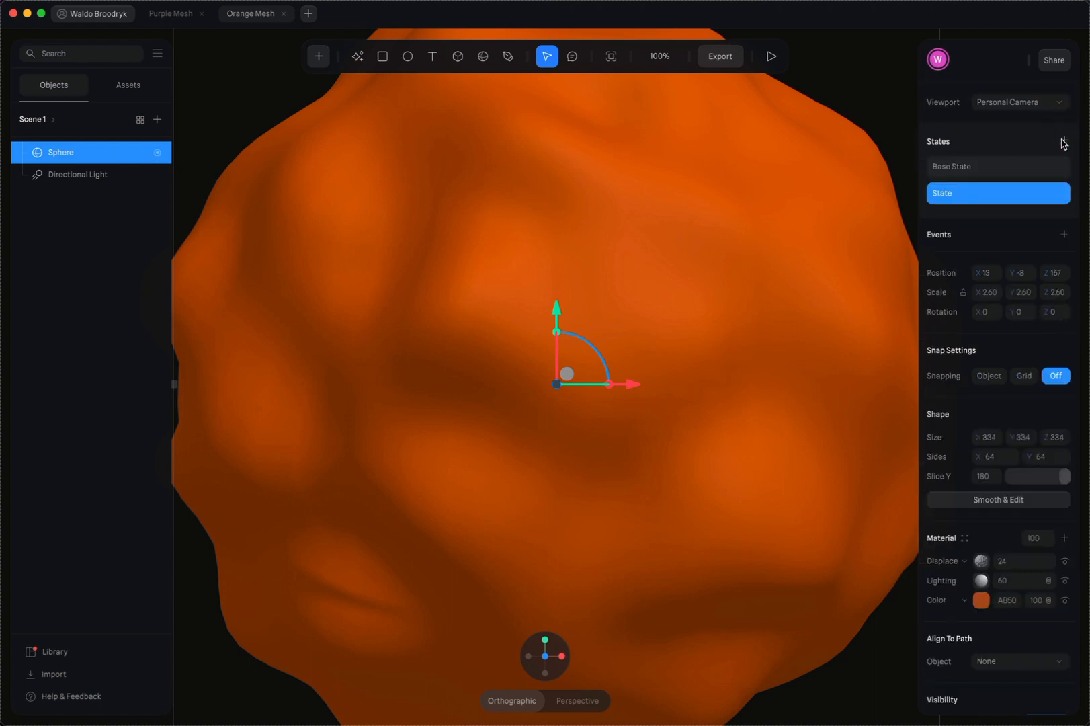
pyautogui.click(987, 168)
pyautogui.click(971, 193)
pyautogui.click(965, 171)
pyautogui.click(968, 193)
# Set the Displace layer's Movement to 20 in the sphere's new state
pyautogui.click(982, 562)
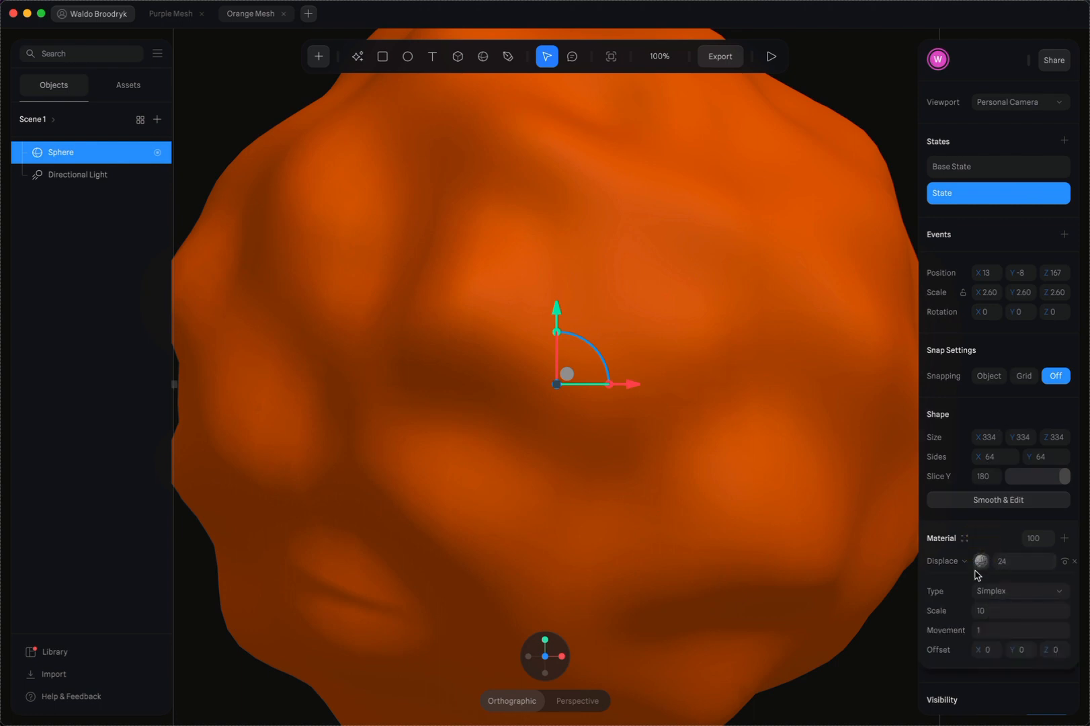
pyautogui.moveTo(974, 632); pyautogui.dragTo(973, 613)
pyautogui.click(1015, 632)
pyautogui.write('20')
pyautogui.press('Return')
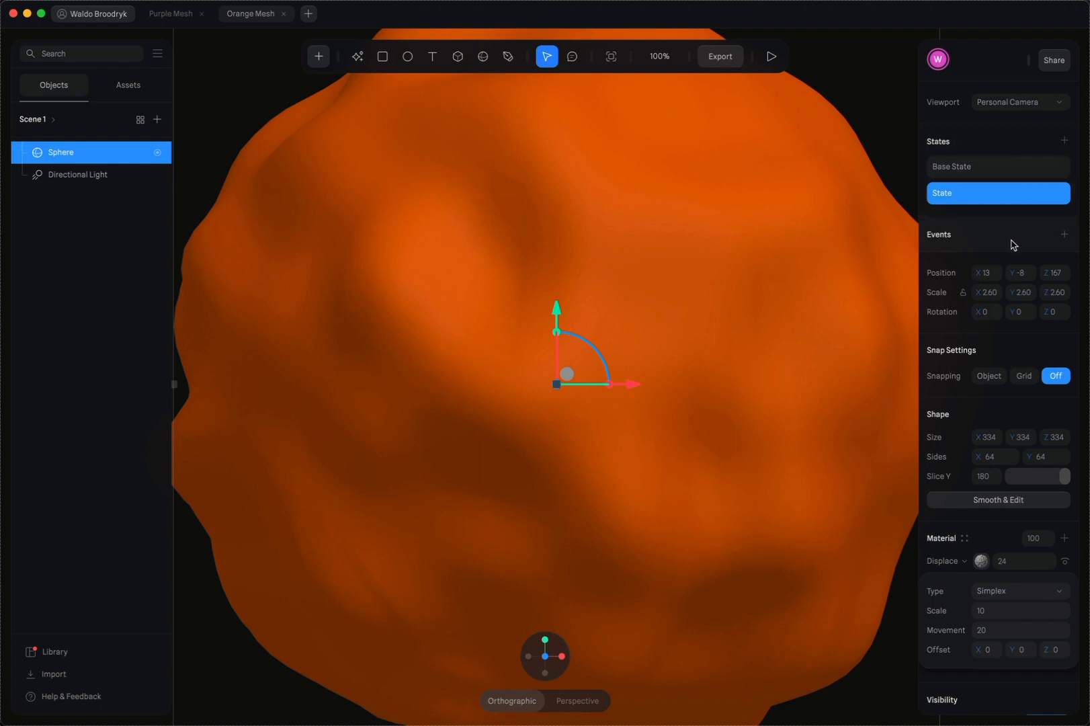
# Add an event to the sphere with Start as its trigger
pyautogui.click(1064, 234)
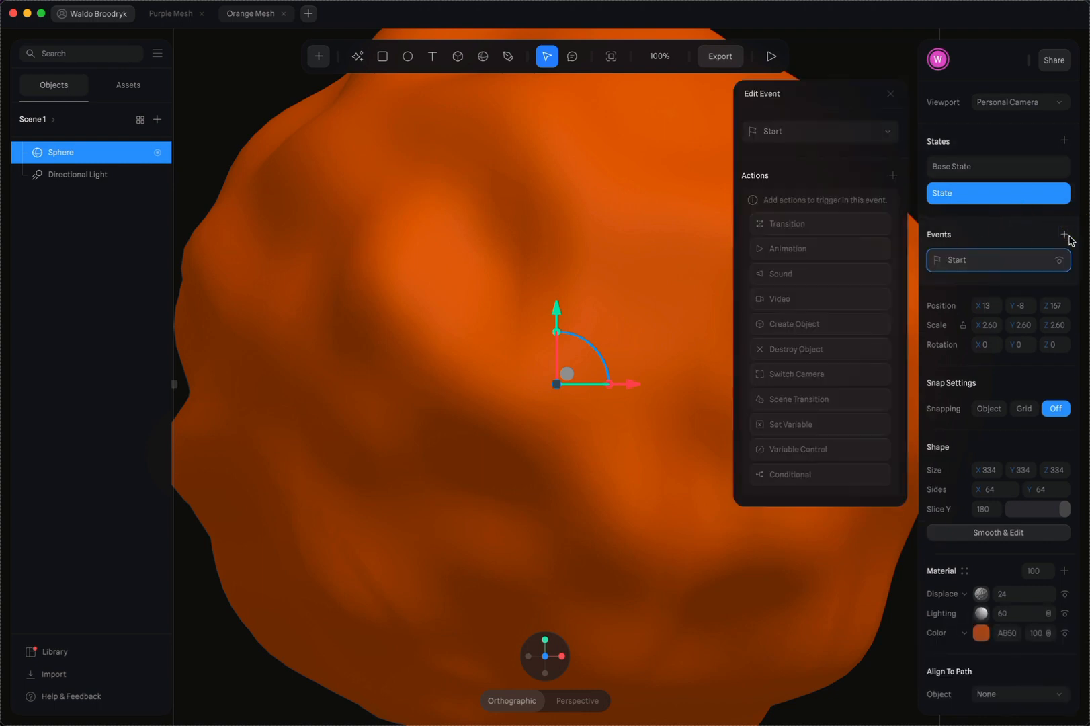
pyautogui.click(807, 132)
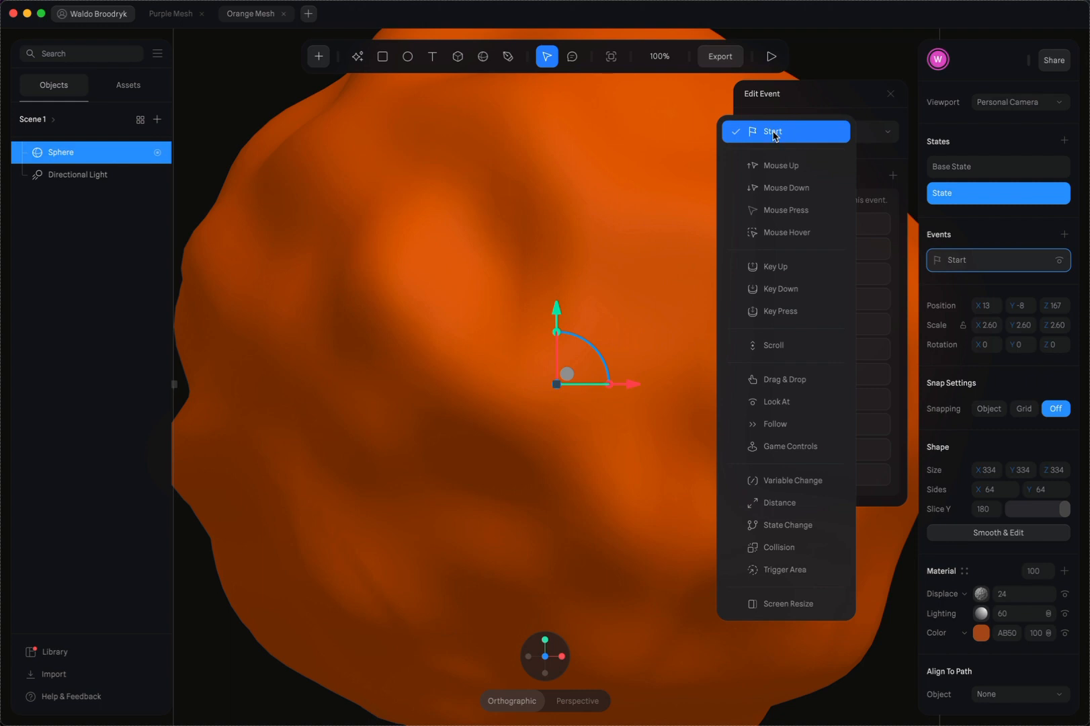
pyautogui.click(773, 133)
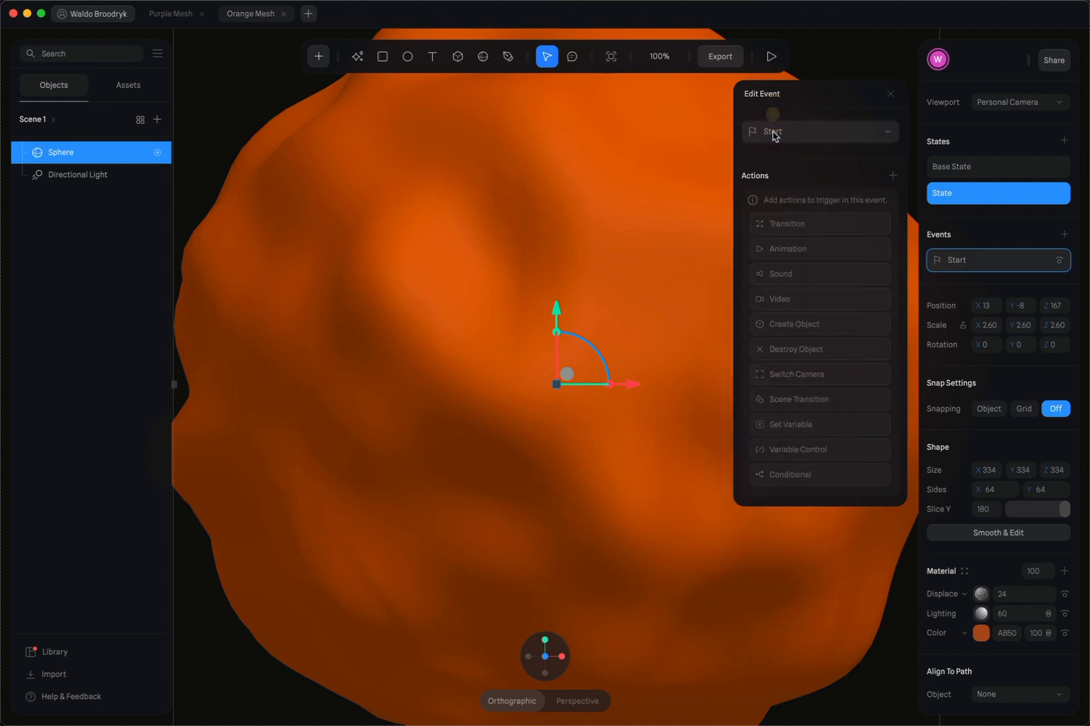
# Add a Transition action to the Start event that takes the sphere from Base State to State
pyautogui.click(804, 225)
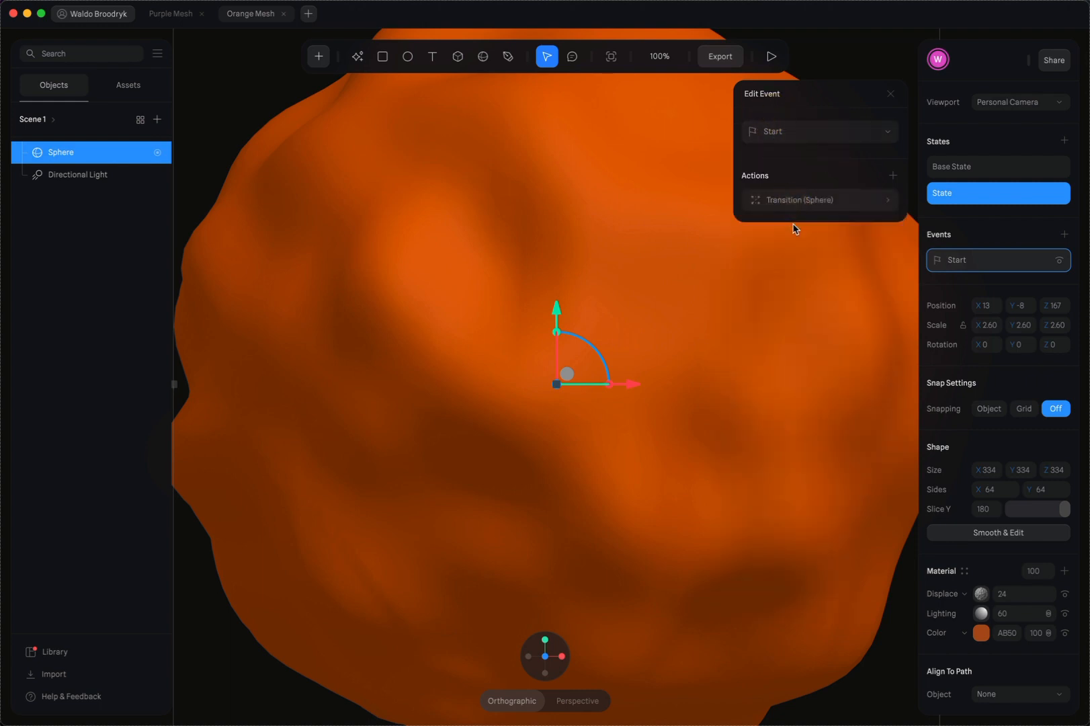
pyautogui.click(810, 202)
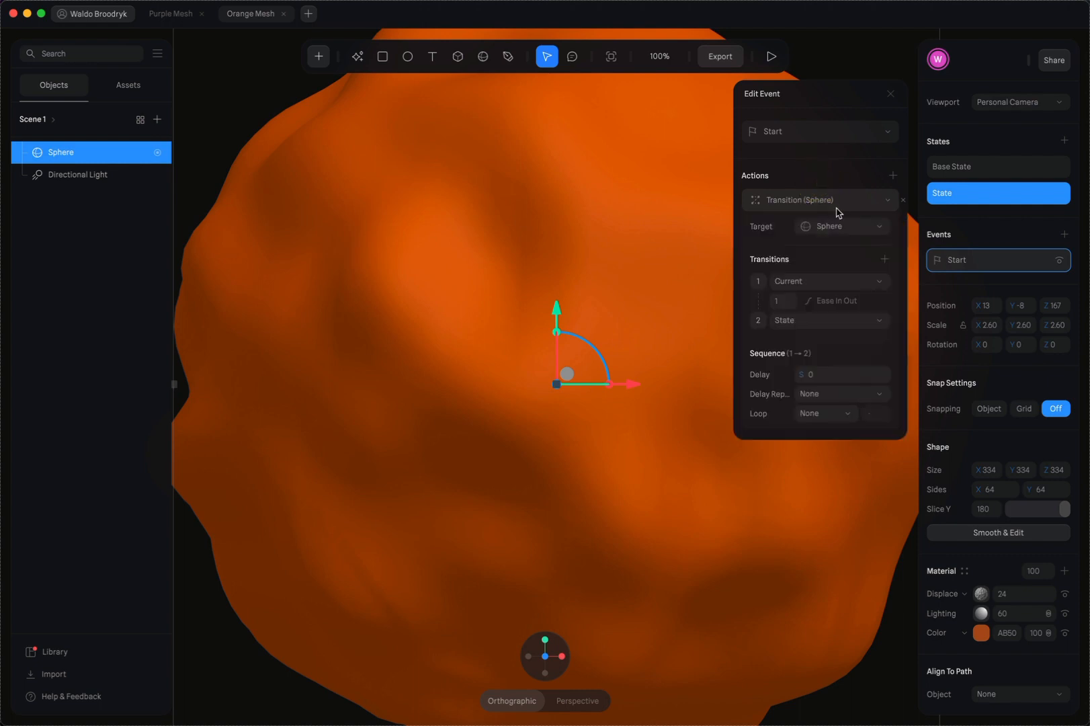
pyautogui.click(812, 281)
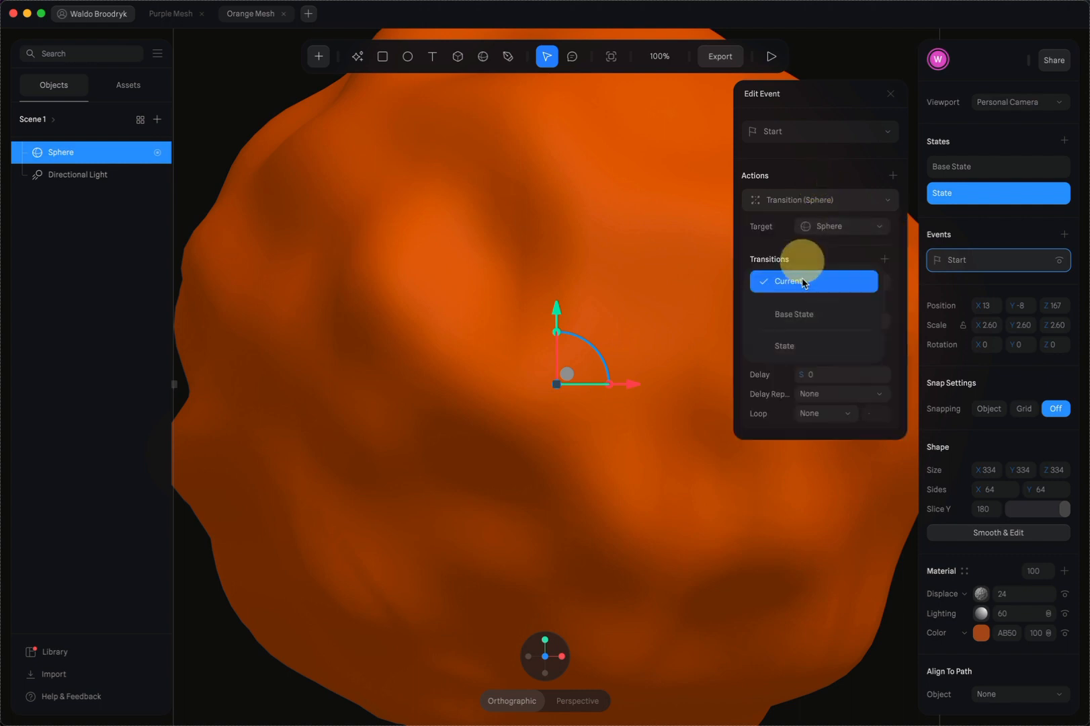
pyautogui.click(790, 312)
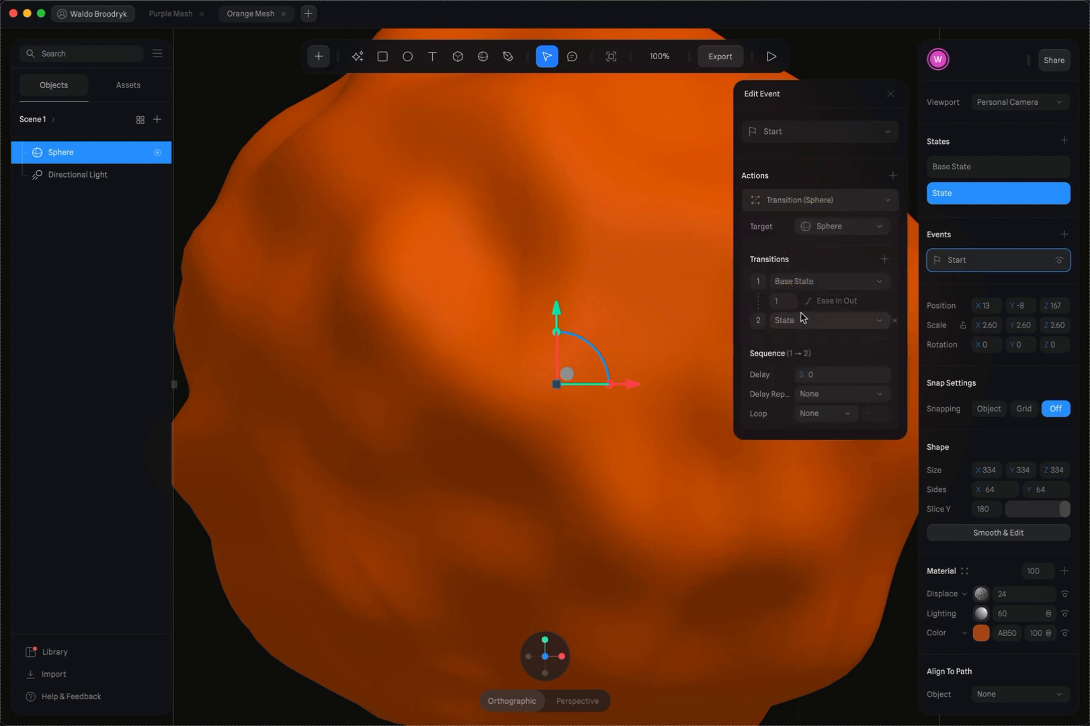
# Set the transition's duration to 20 with an Infinite loop and Ping Pong cycle, and preview the animation
pyautogui.click(779, 300)
pyautogui.click(817, 413)
pyautogui.click(822, 453)
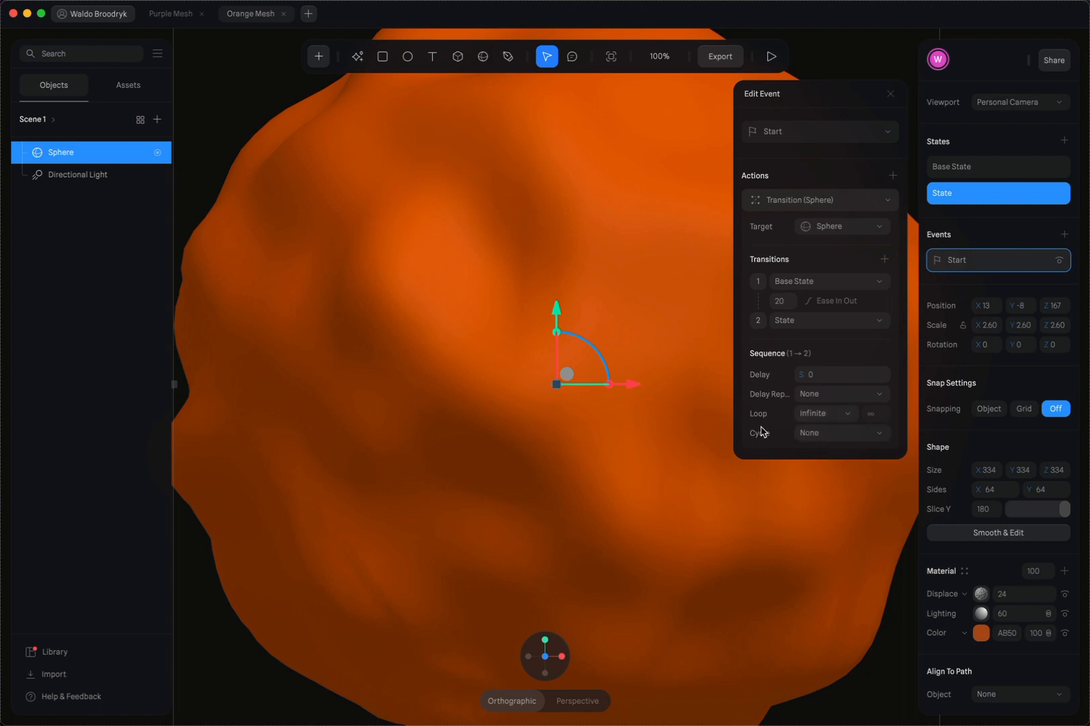
pyautogui.click(810, 433)
pyautogui.click(839, 300)
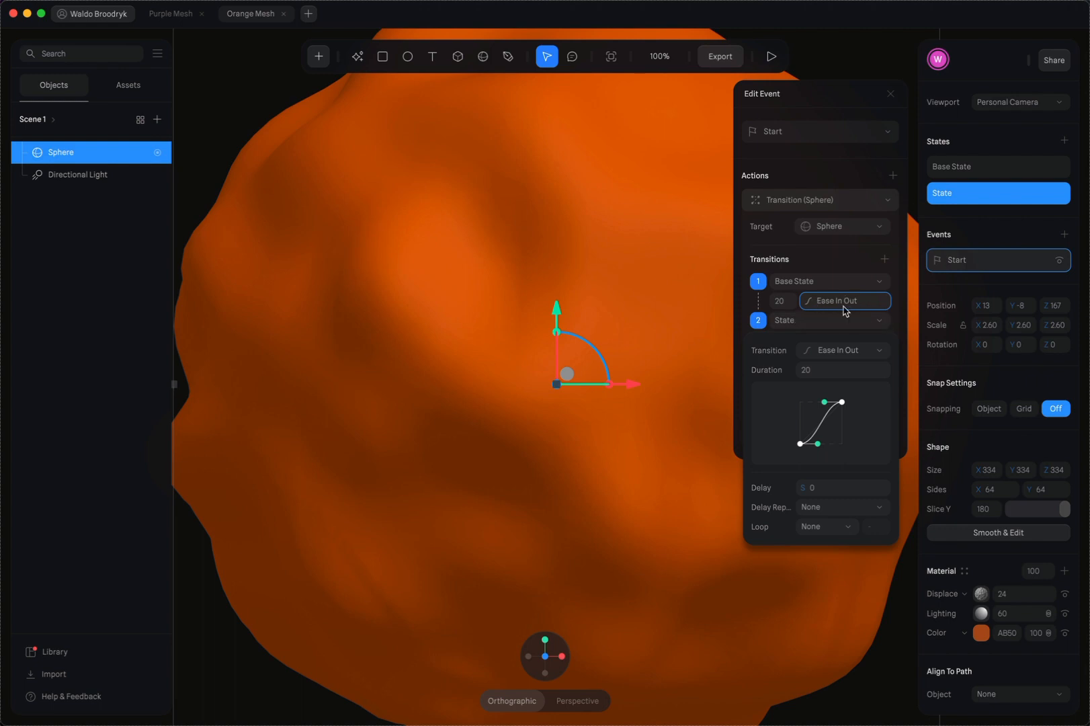
pyautogui.click(773, 58)
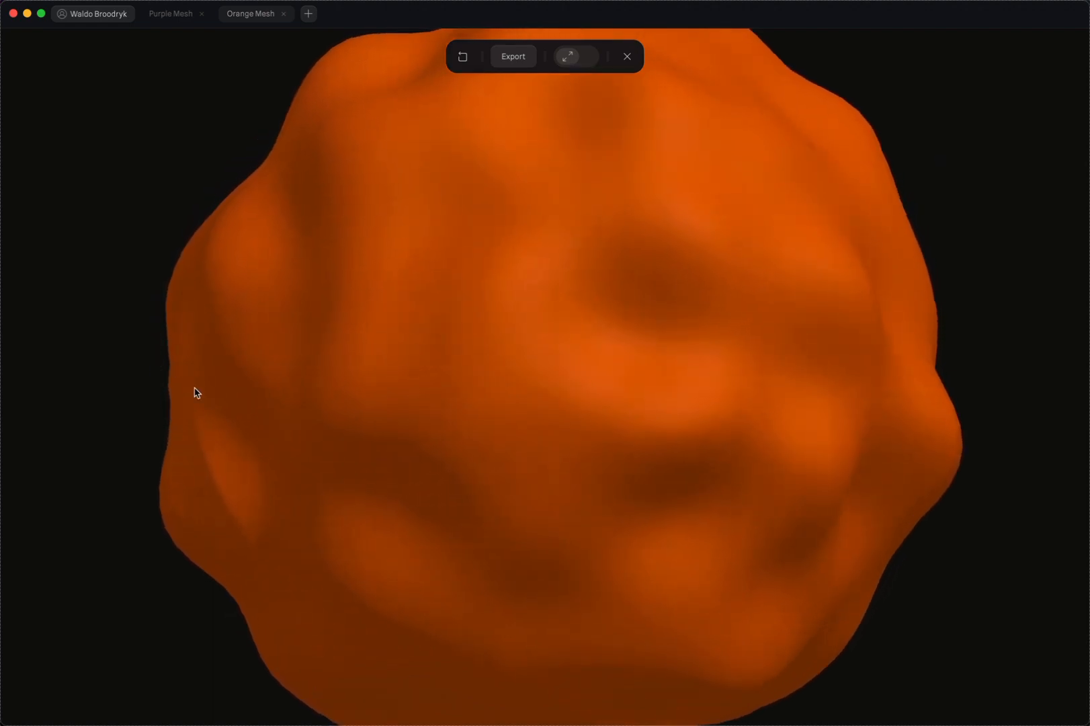
pyautogui.click(627, 58)
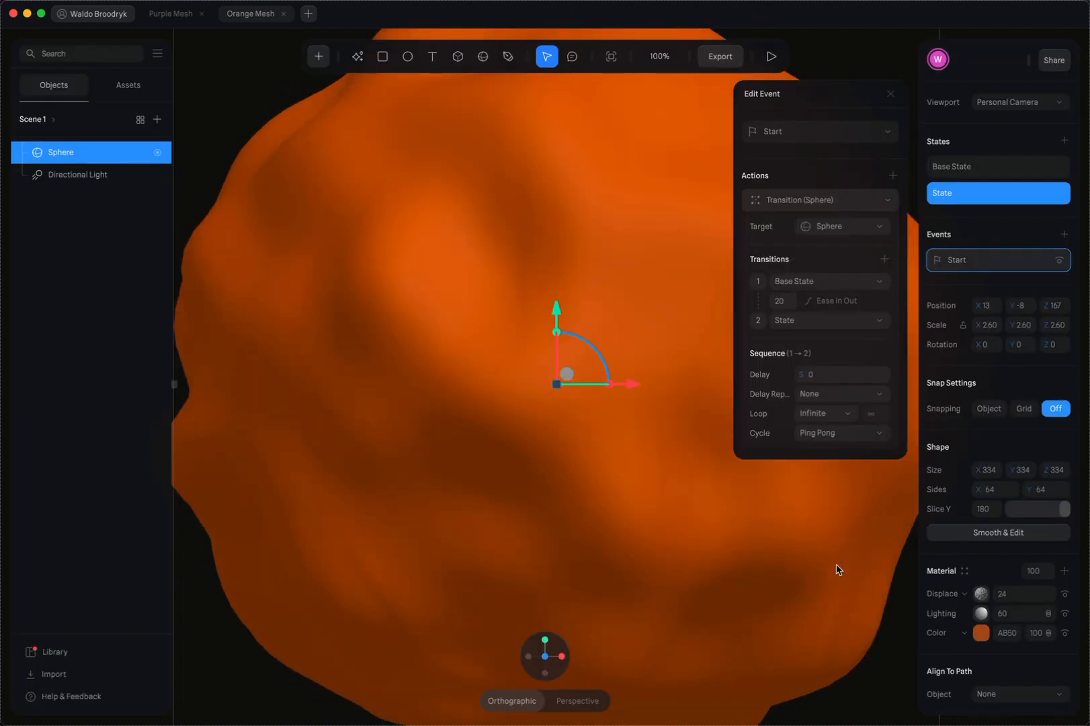
# Convert the sphere to an editable smooth mesh, set its subdivision level to 5 and increase the base subdivision once
pyautogui.click(990, 533)
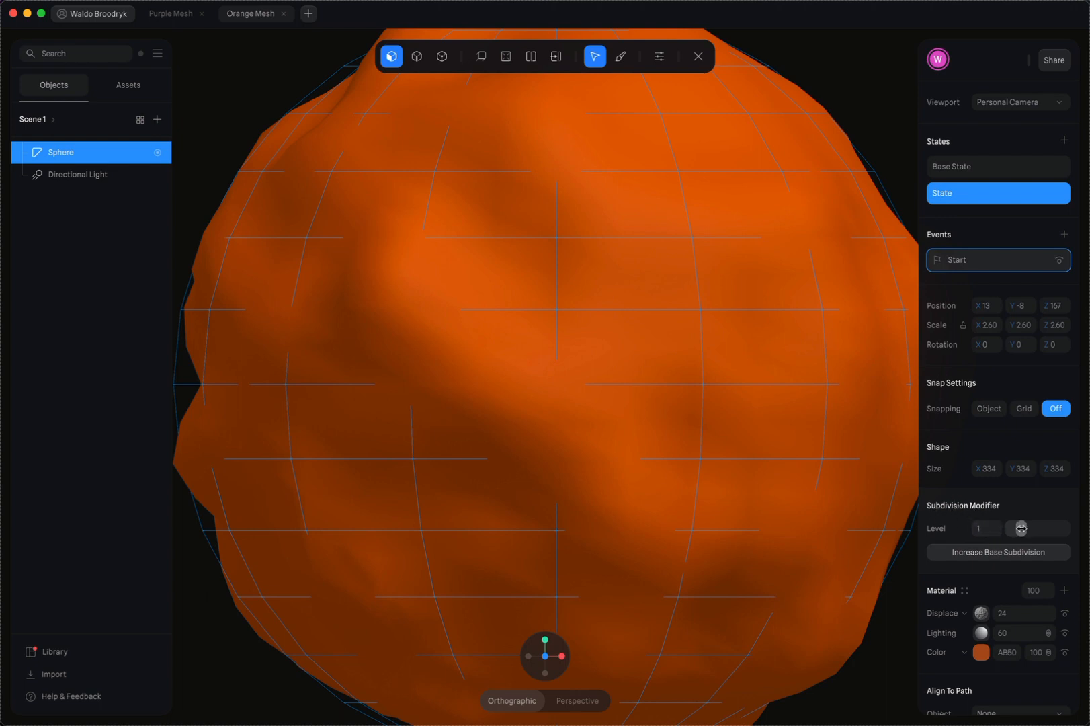
pyautogui.moveTo(1021, 528); pyautogui.dragTo(1064, 529)
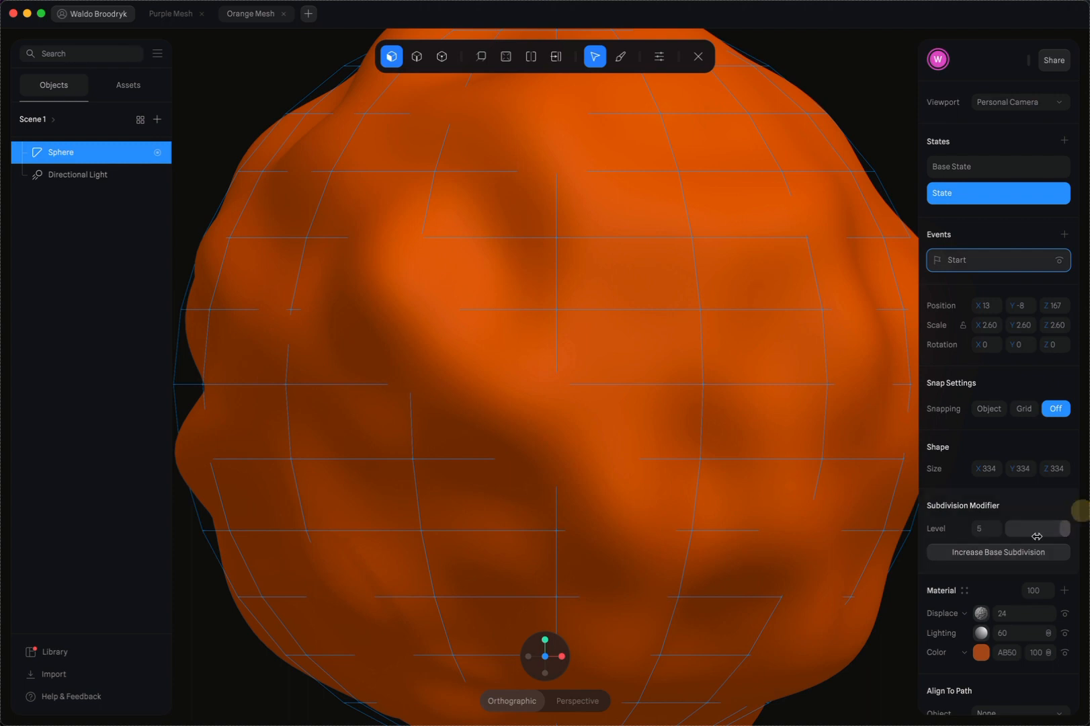
pyautogui.click(985, 553)
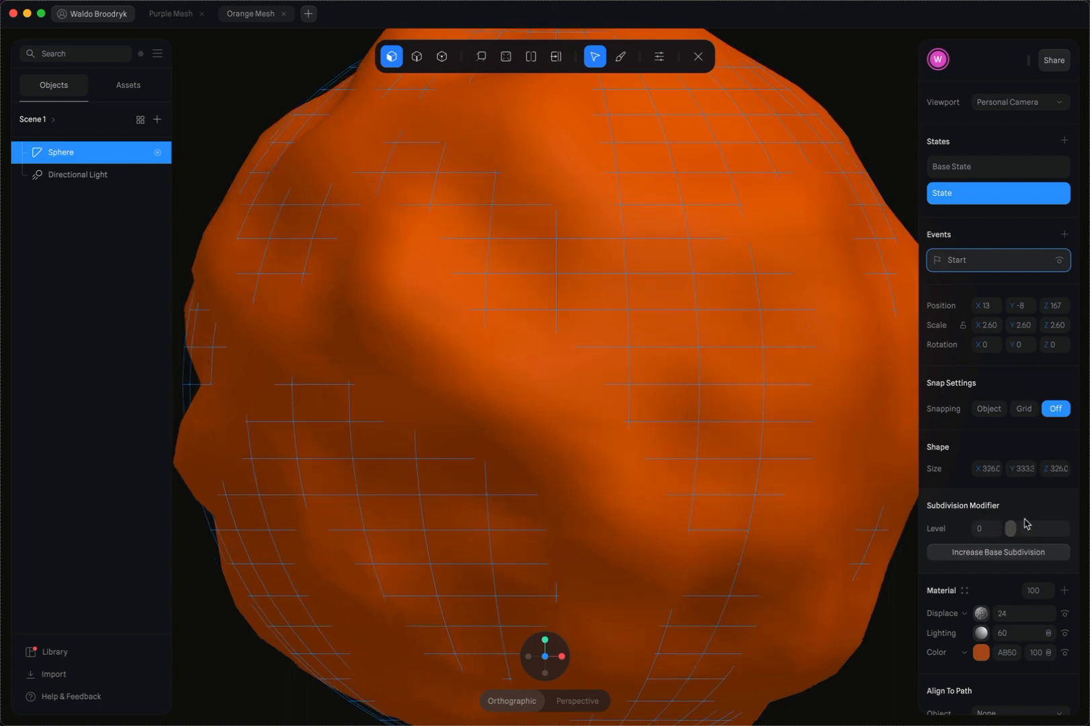
pyautogui.click(970, 167)
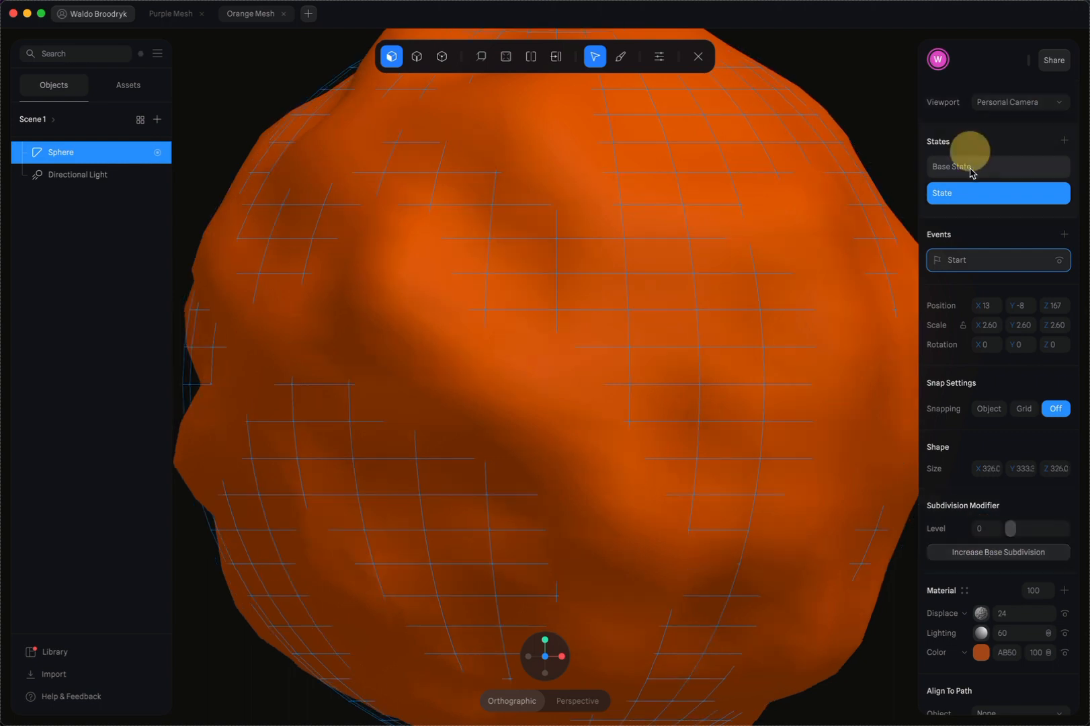
pyautogui.click(991, 197)
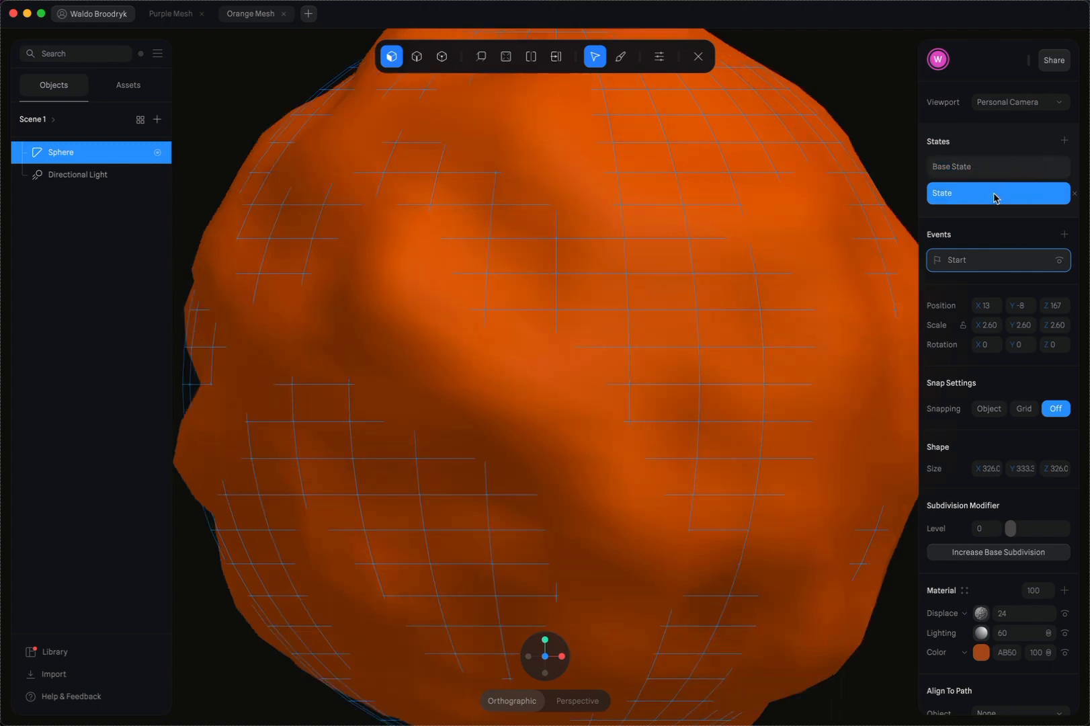
pyautogui.click(697, 59)
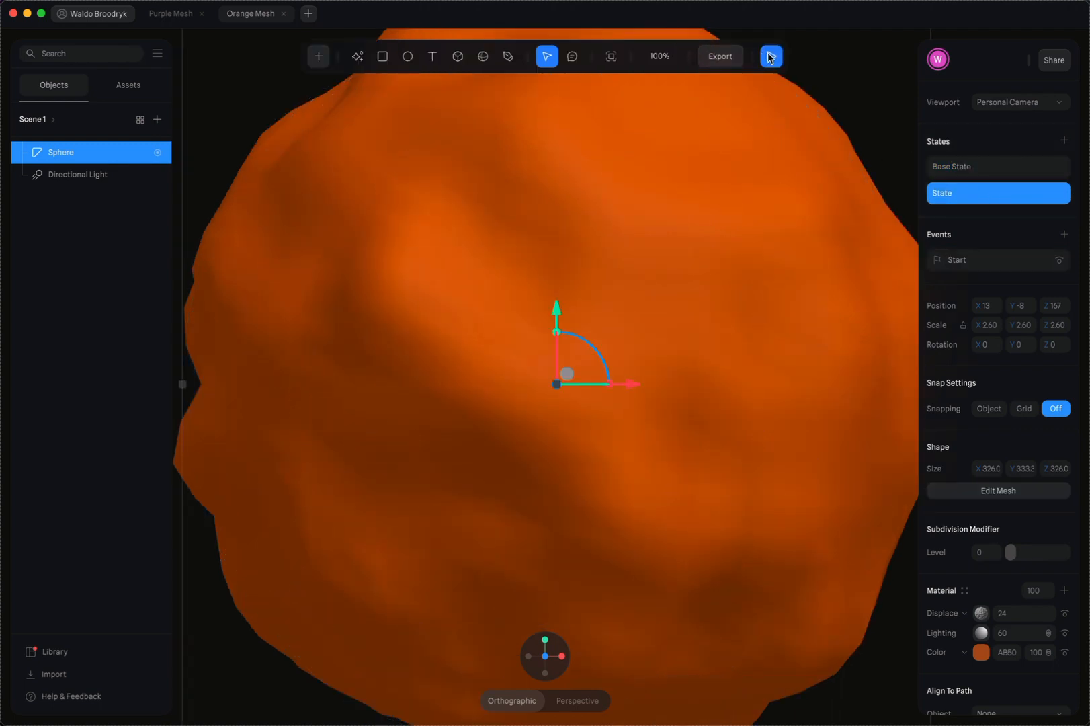
# Set the sphere's Subdivision Modifier level to 5, previewing the animation before and after the change
pyautogui.click(770, 57)
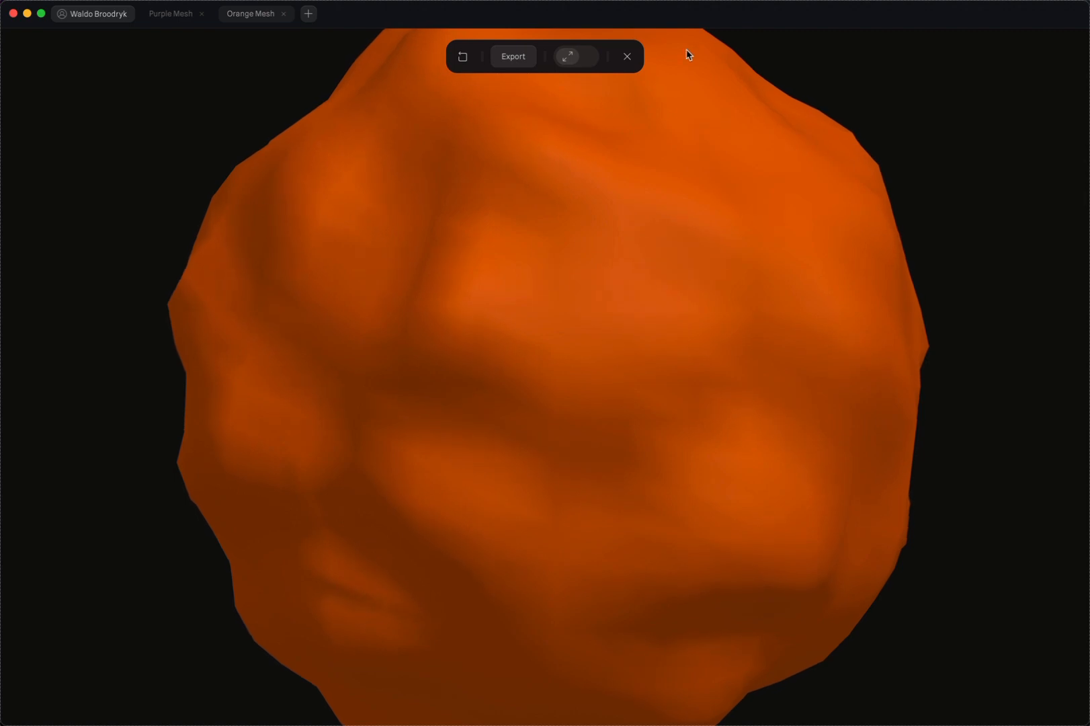
pyautogui.click(631, 59)
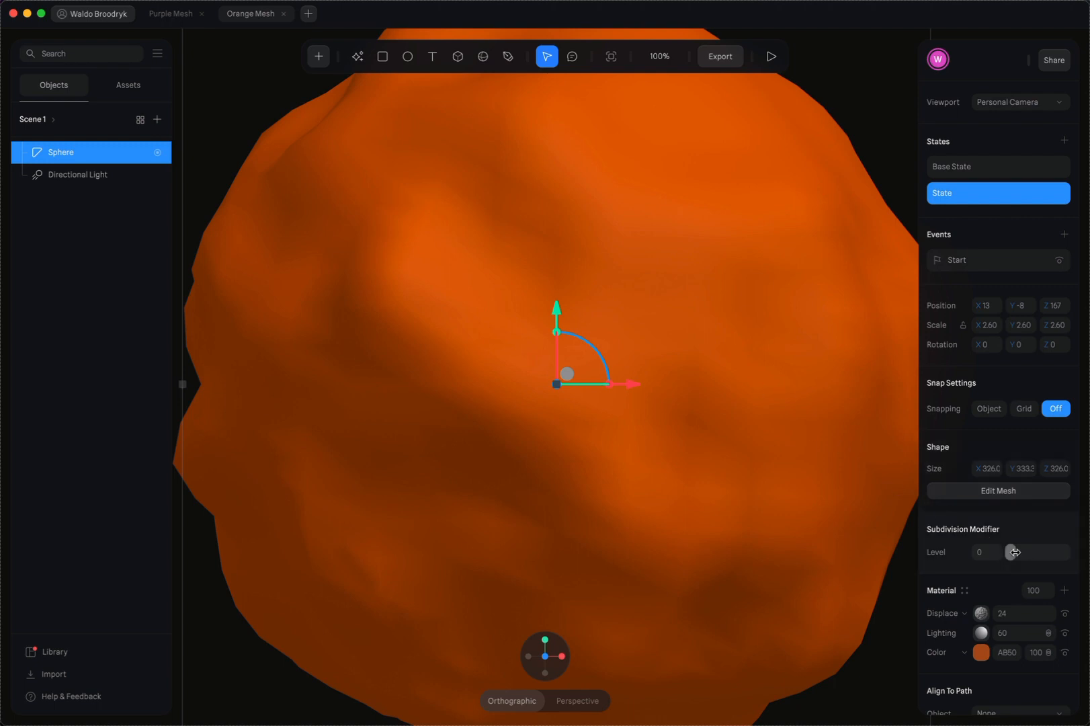
pyautogui.moveTo(1010, 552); pyautogui.dragTo(1077, 554)
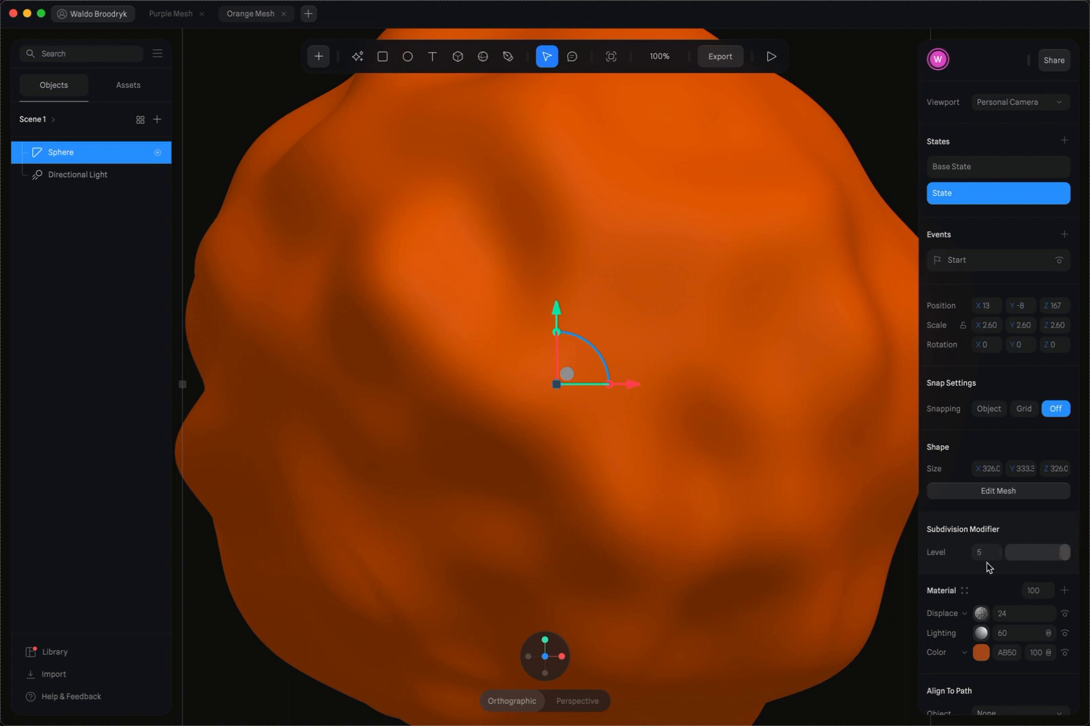
pyautogui.click(772, 56)
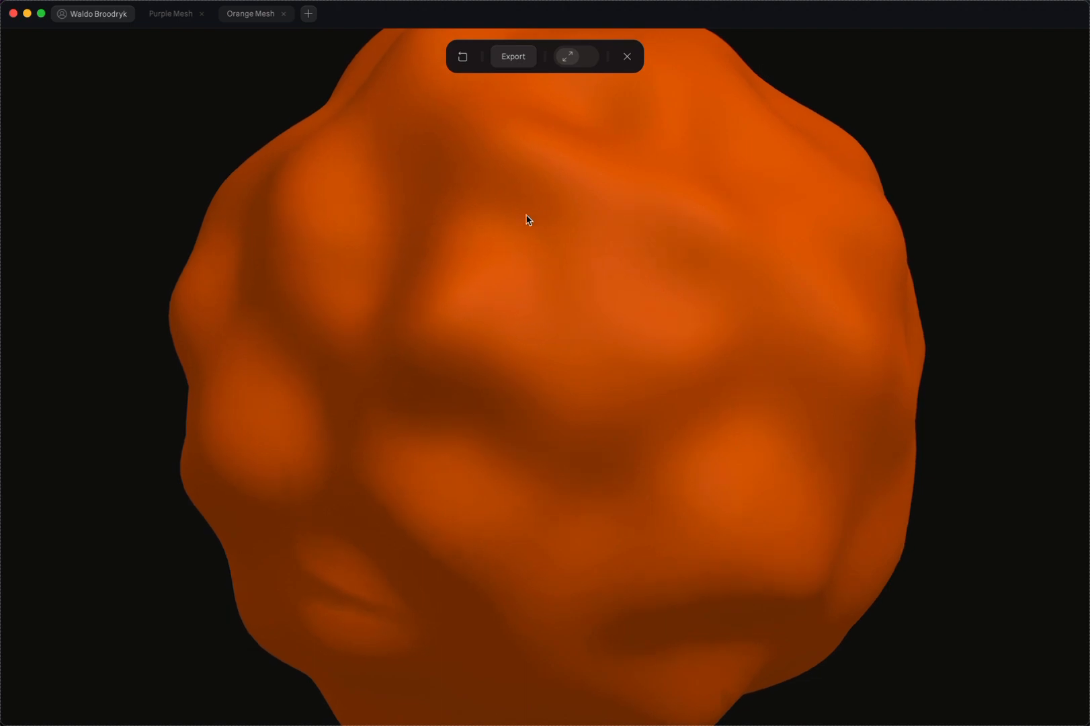
pyautogui.click(628, 57)
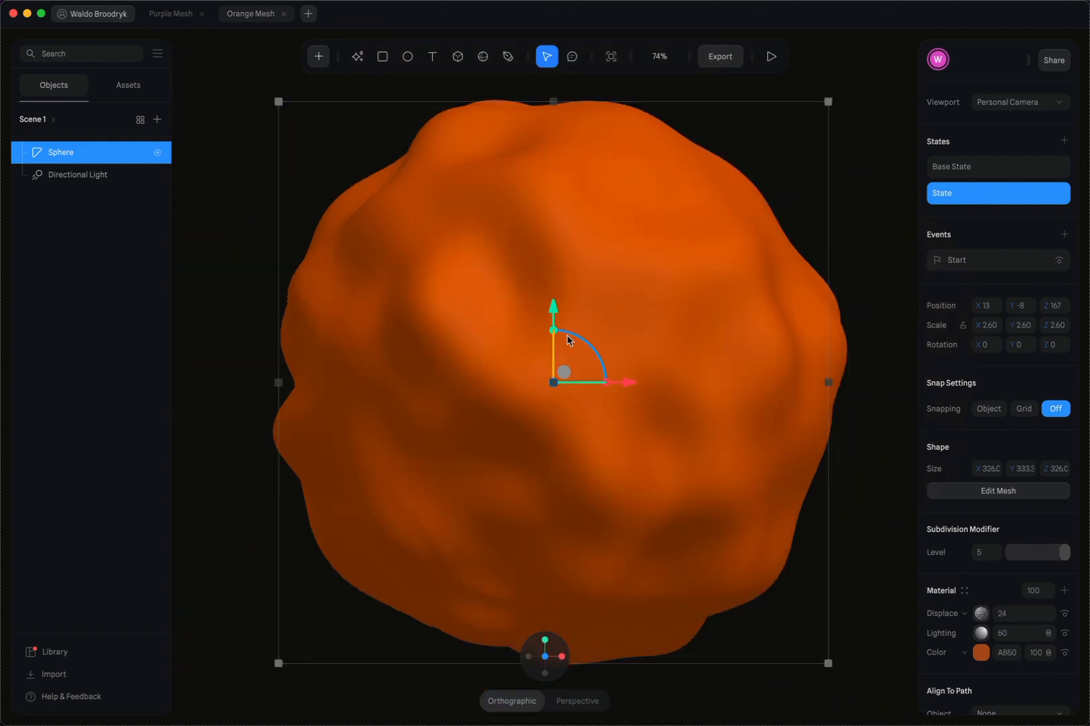
# Check the scene settings in the Purple Mesh file and return to the Orange Mesh file with nothing selected
pyautogui.click(166, 15)
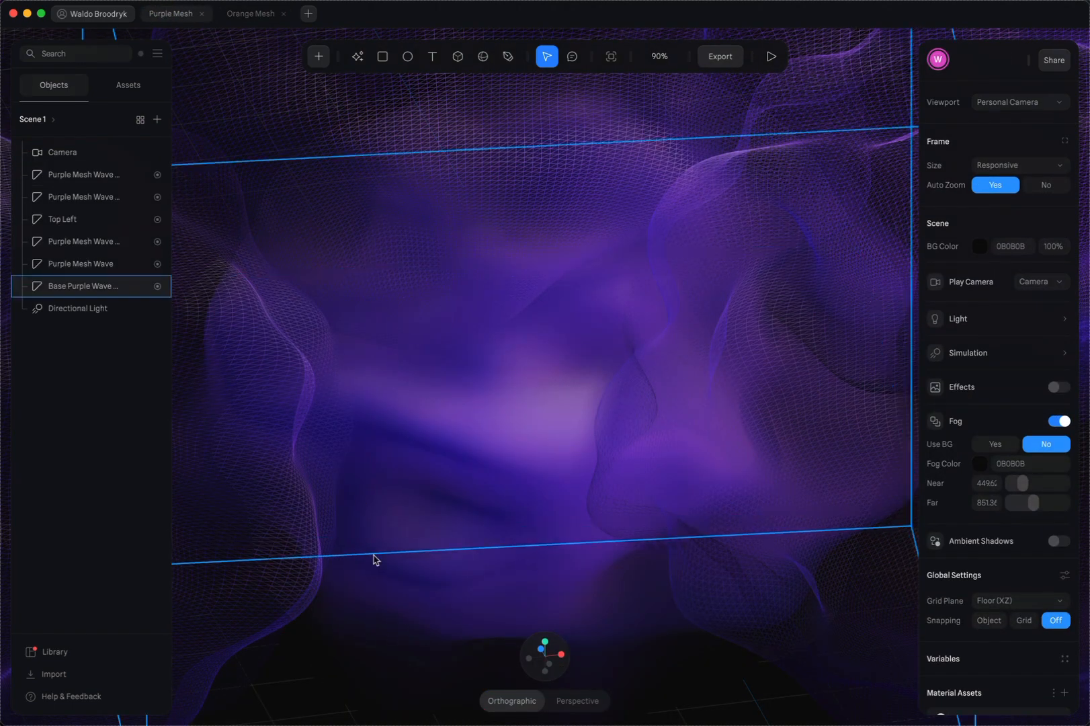
pyautogui.click(247, 14)
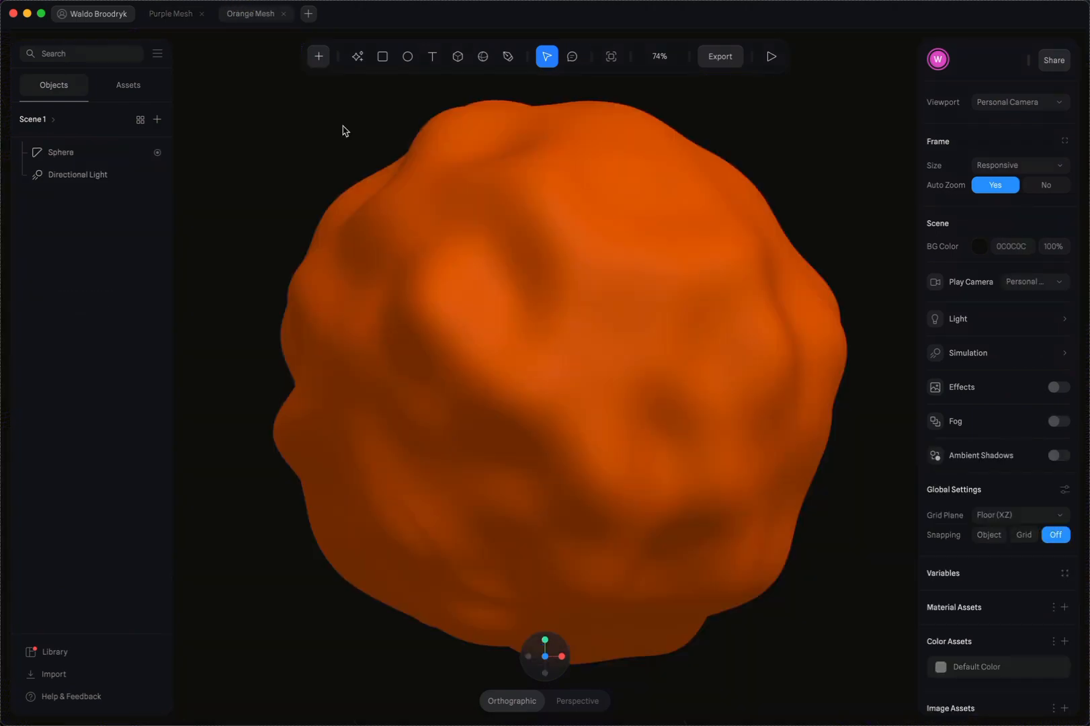
pyautogui.click(887, 241)
pyautogui.click(858, 135)
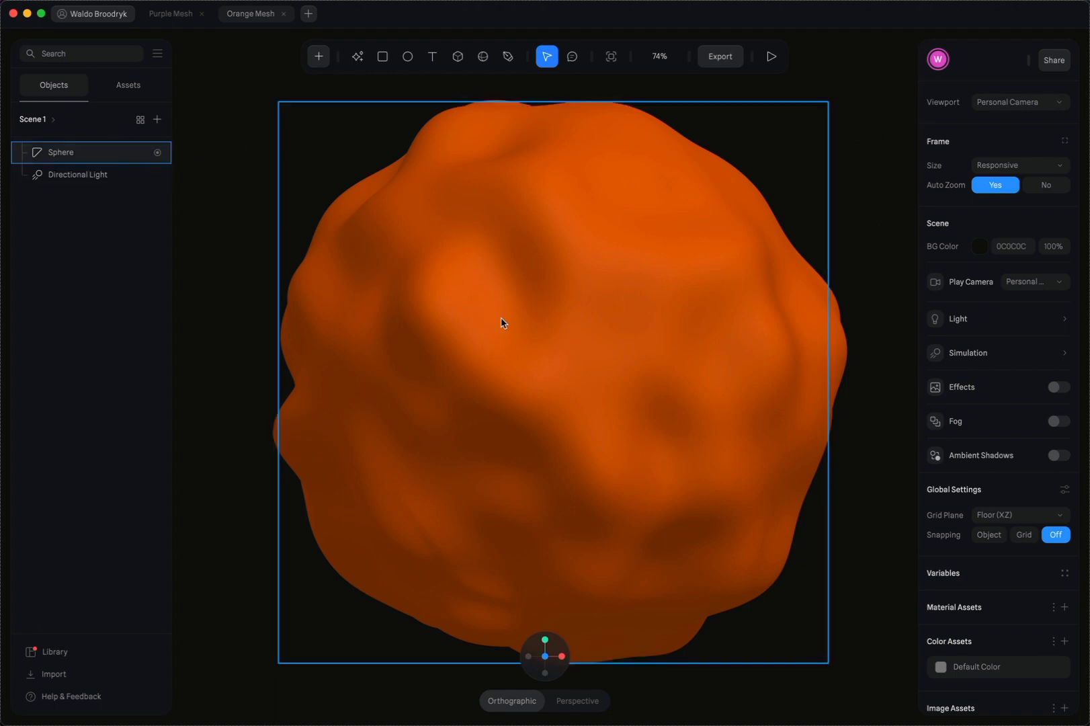
# Turn on fog for Scene 1 with colour 1F1F1F, Near 1.71 and Far 817.55
pyautogui.click(41, 121)
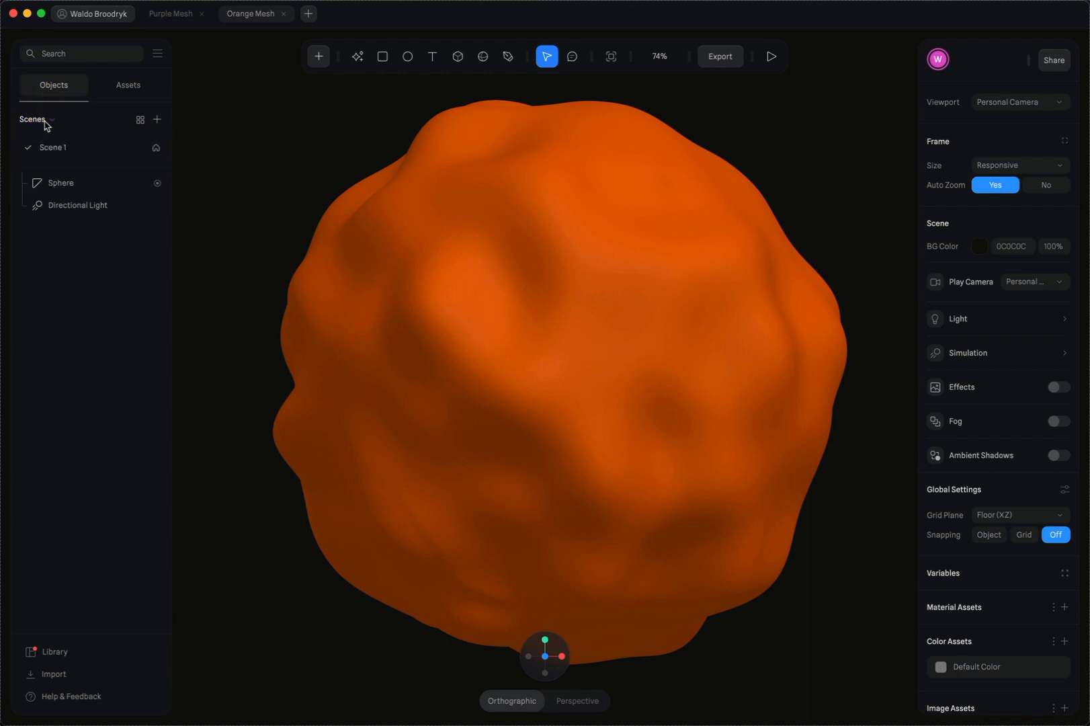
pyautogui.click(61, 149)
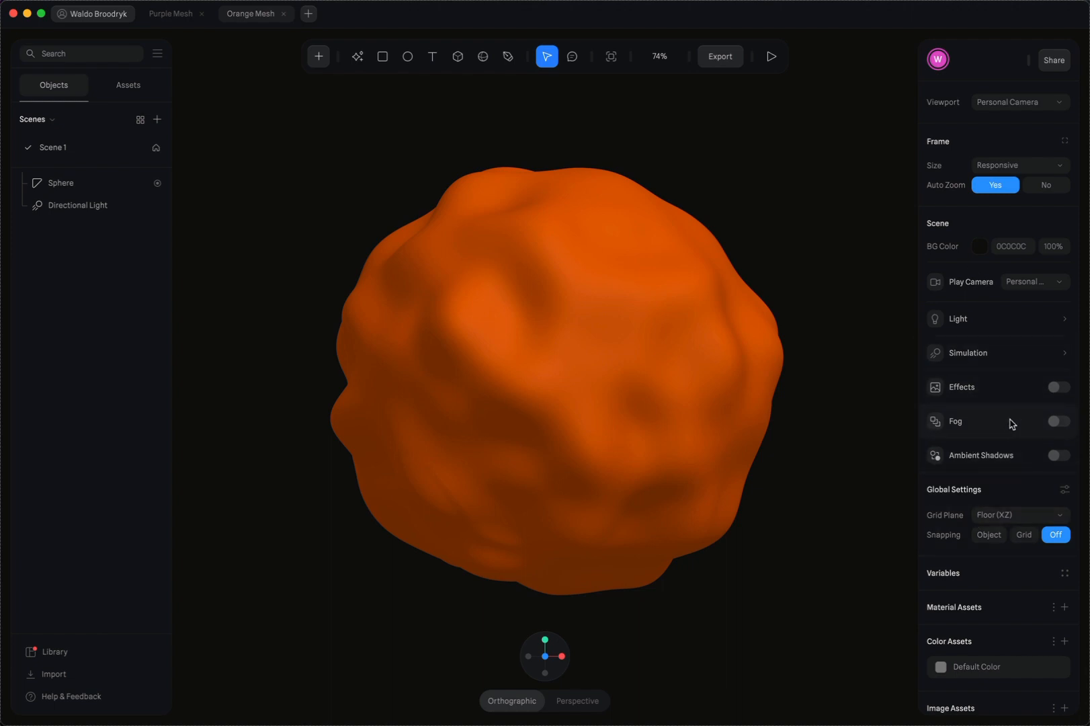
pyautogui.click(1054, 422)
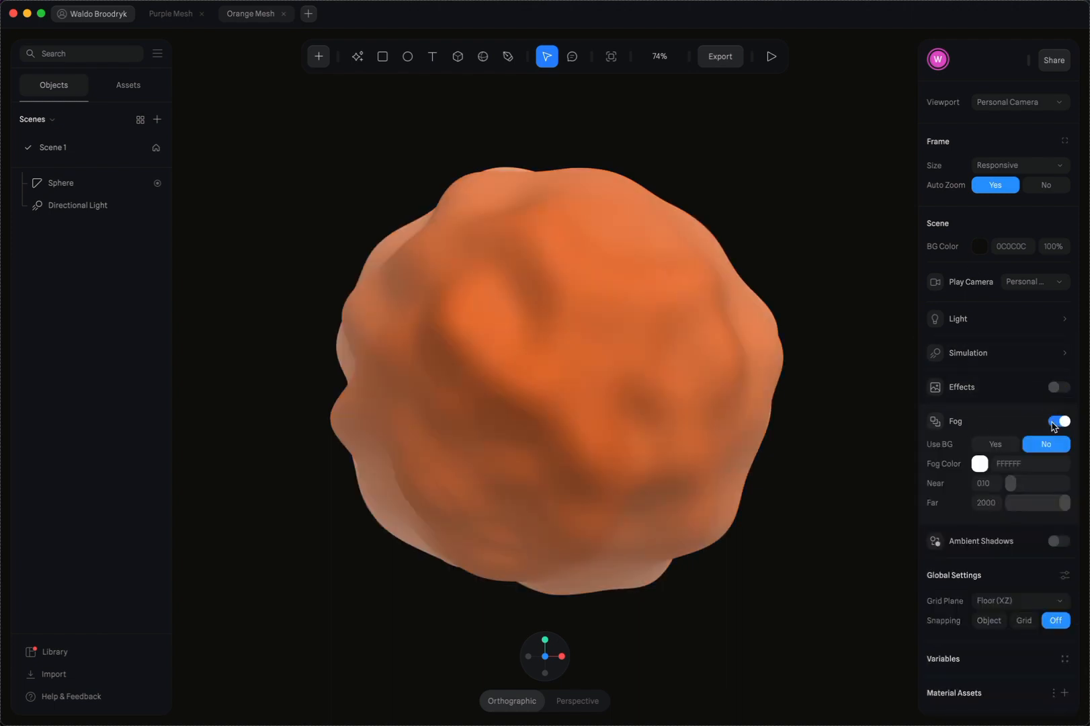
pyautogui.click(980, 464)
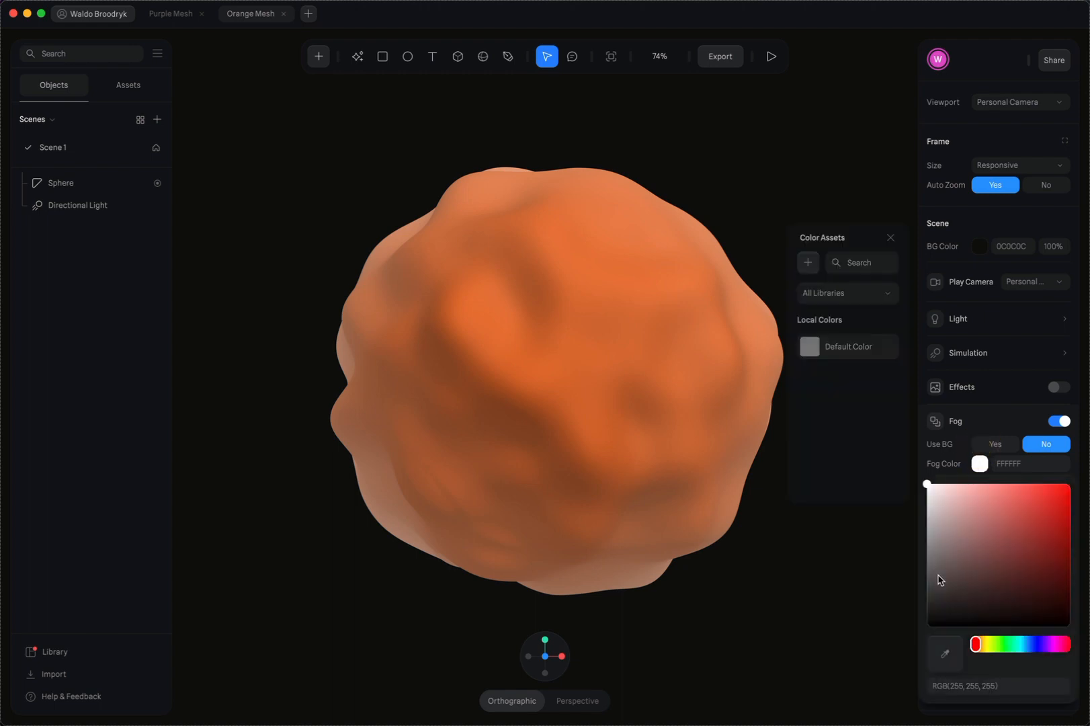
pyautogui.moveTo(939, 580); pyautogui.dragTo(919, 609)
pyautogui.click(995, 423)
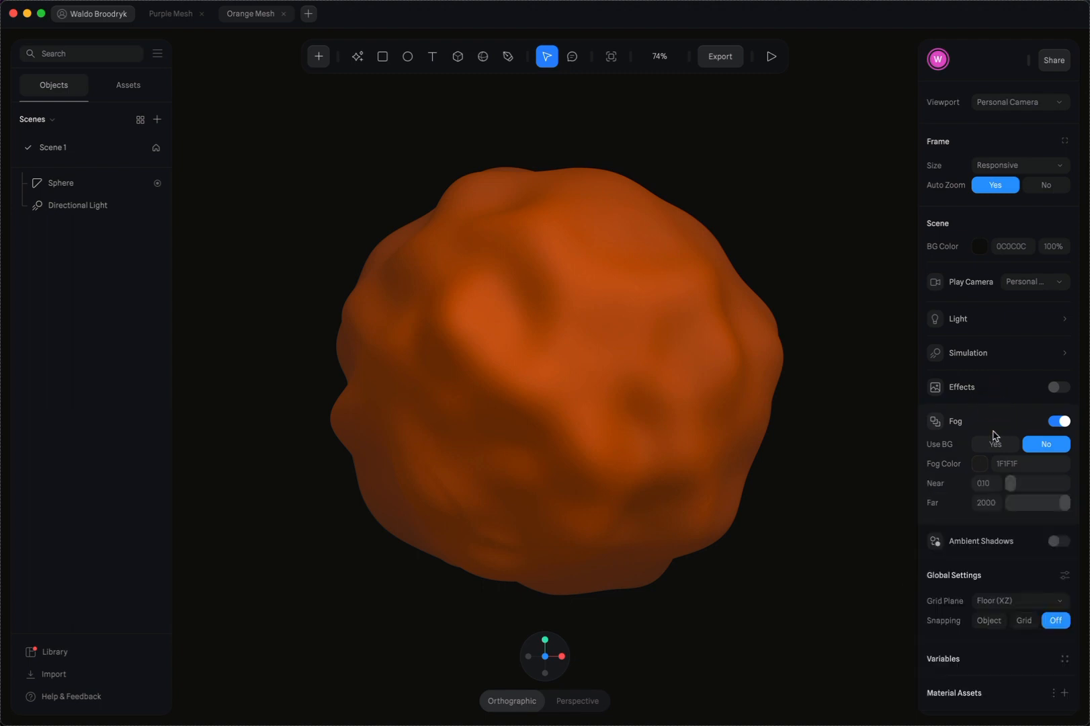
pyautogui.moveTo(1006, 483)
pyautogui.mouseDown()
pyautogui.moveTo(1063, 501)
pyautogui.moveTo(1031, 509)
pyautogui.moveTo(1029, 498)
pyautogui.mouseUp()
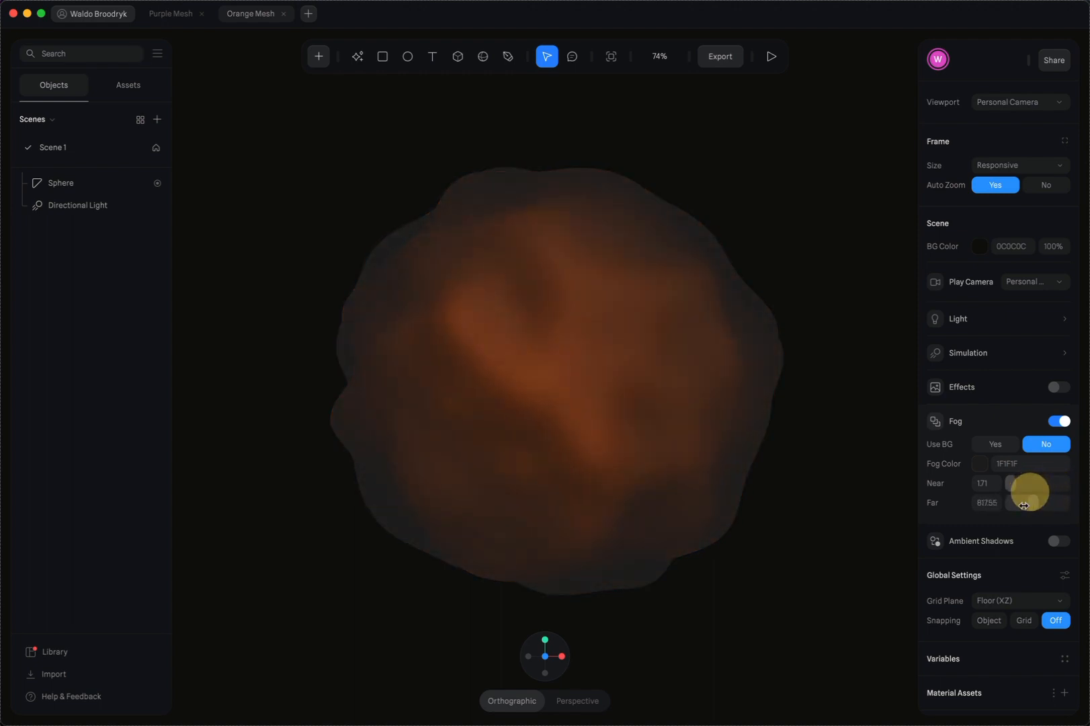
# Darken the fog colour to 0D0D0D, and match it to the scene background by pasting in 0C0C0C
pyautogui.click(981, 463)
pyautogui.moveTo(941, 613); pyautogui.dragTo(926, 620)
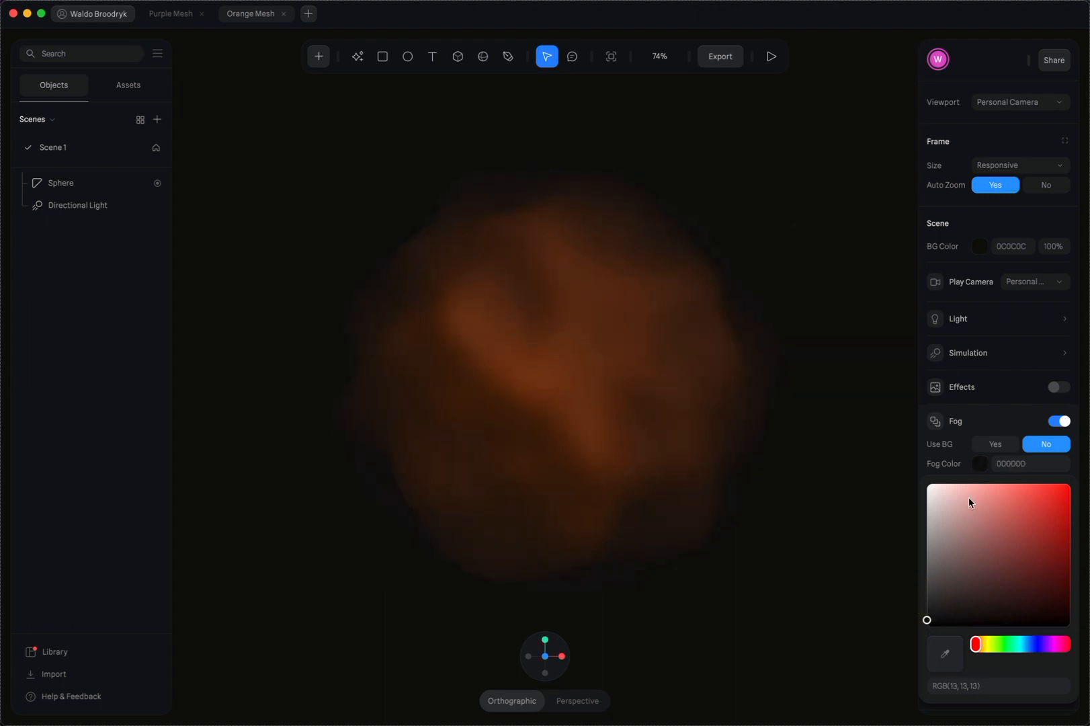
pyautogui.click(1028, 247)
pyautogui.hotkey('ctrl', 'c')
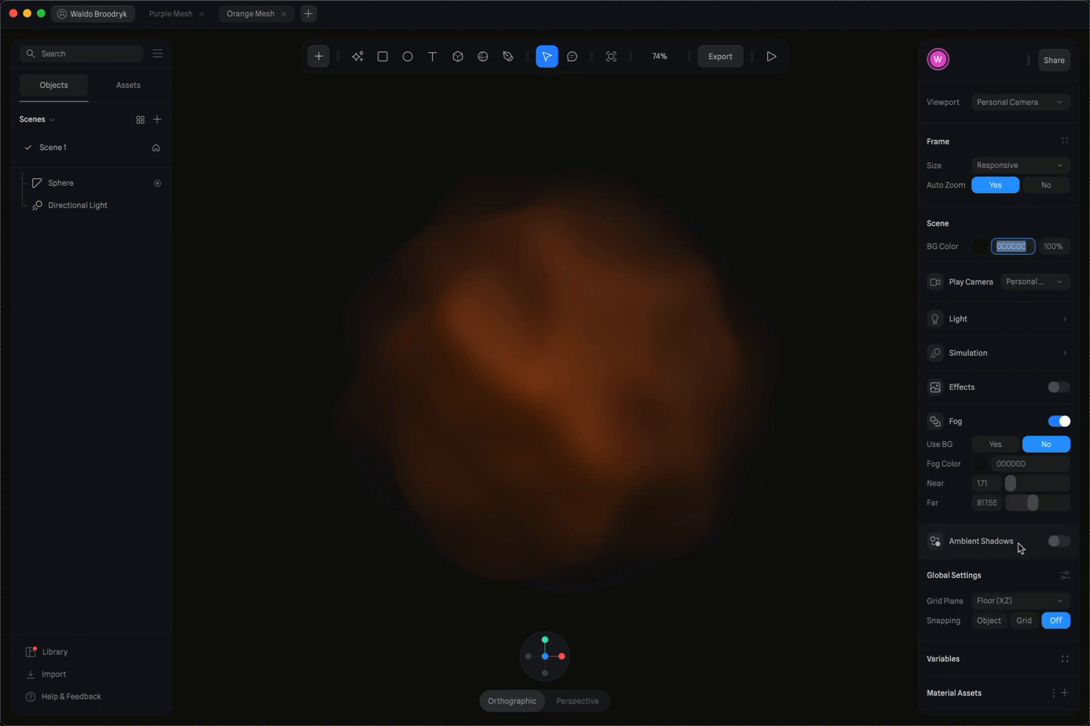
pyautogui.click(1018, 464)
pyautogui.hotkey('ctrl', 'v')
pyautogui.press('Return')
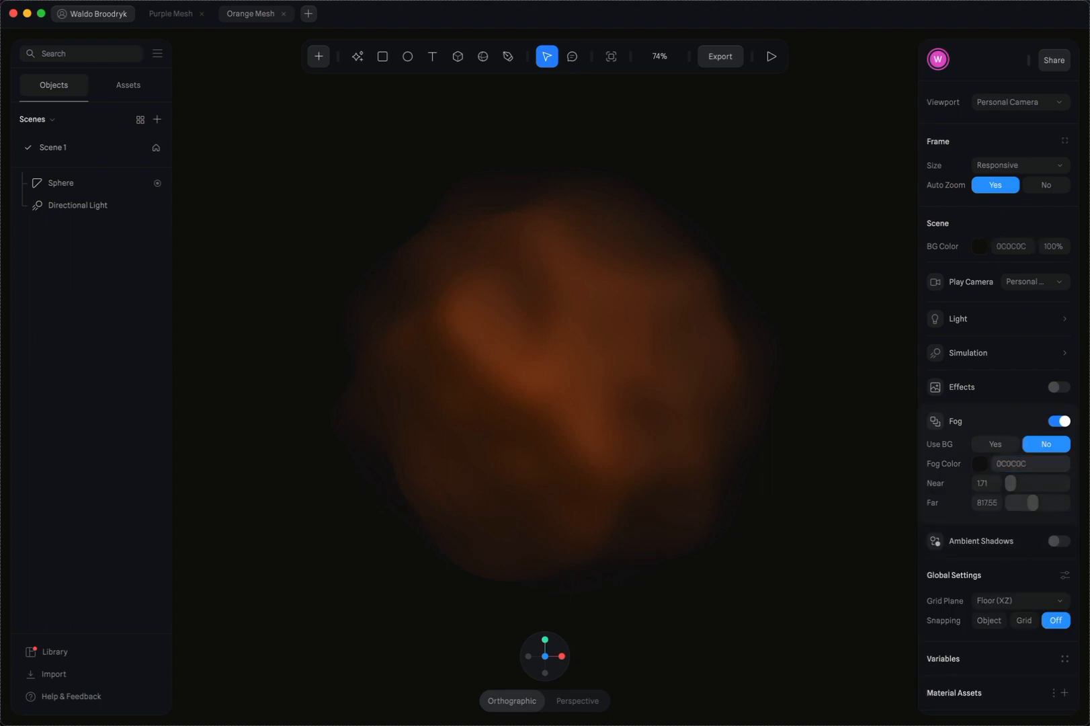
# Raise the fog's Near distance to about 467 and preview the animation
pyautogui.moveTo(1012, 483); pyautogui.dragTo(1023, 483)
pyautogui.click(771, 56)
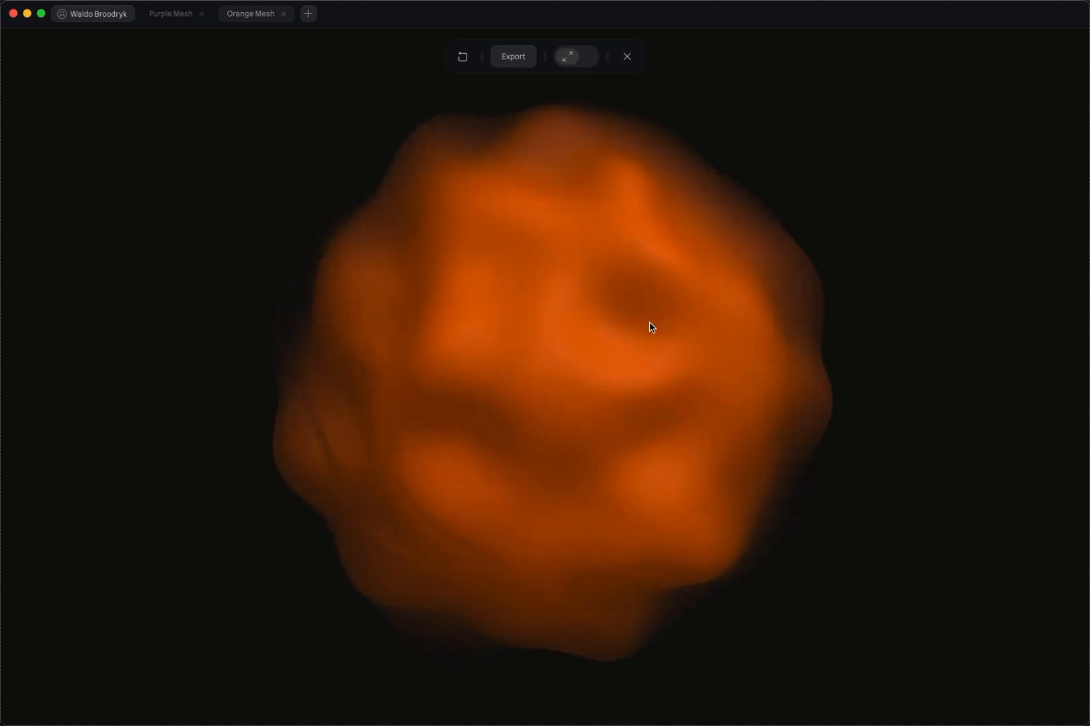
pyautogui.click(628, 57)
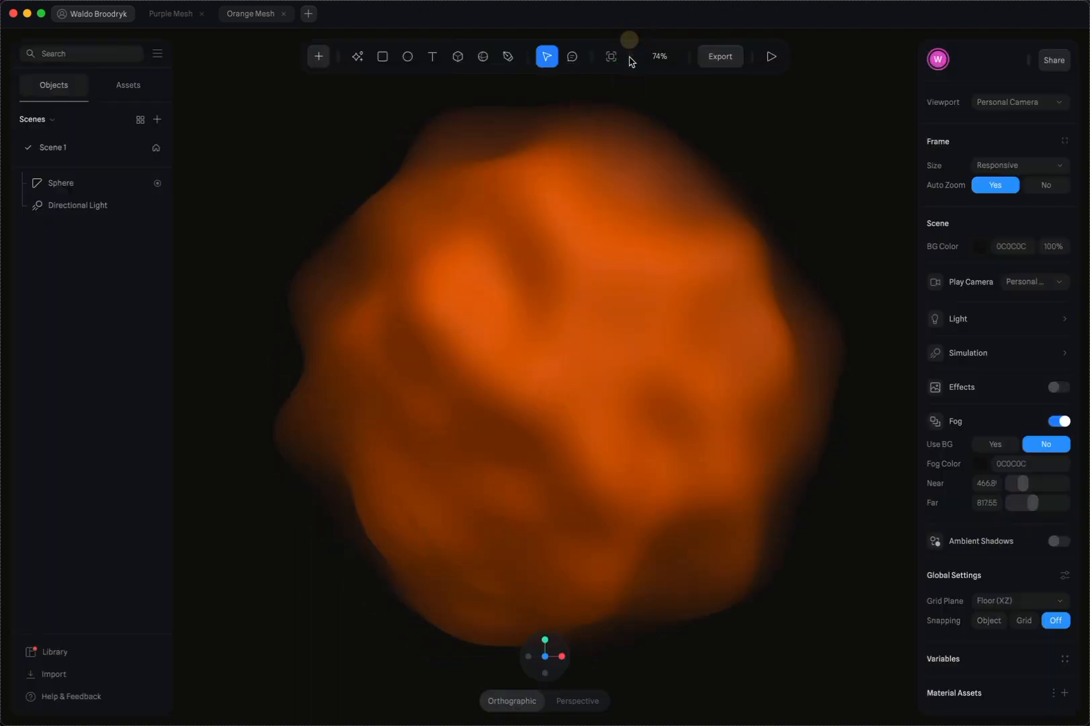
# Turn on the Cloner for the sphere and set its type to Radial
pyautogui.click(688, 394)
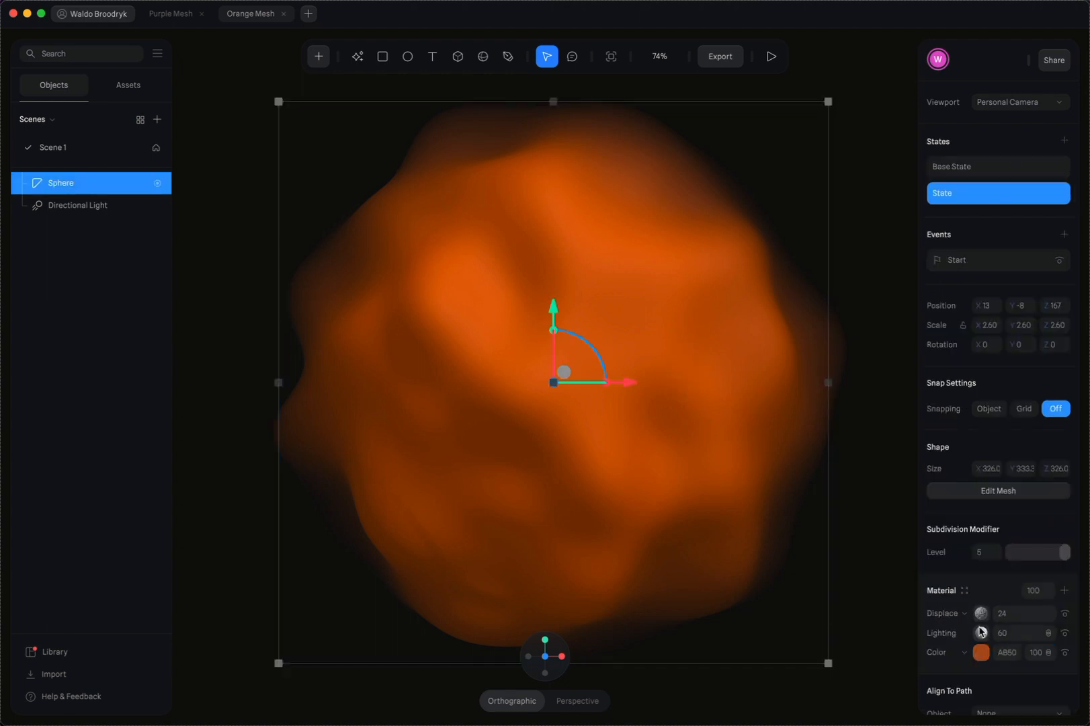
pyautogui.scroll(-5, 933, 564)
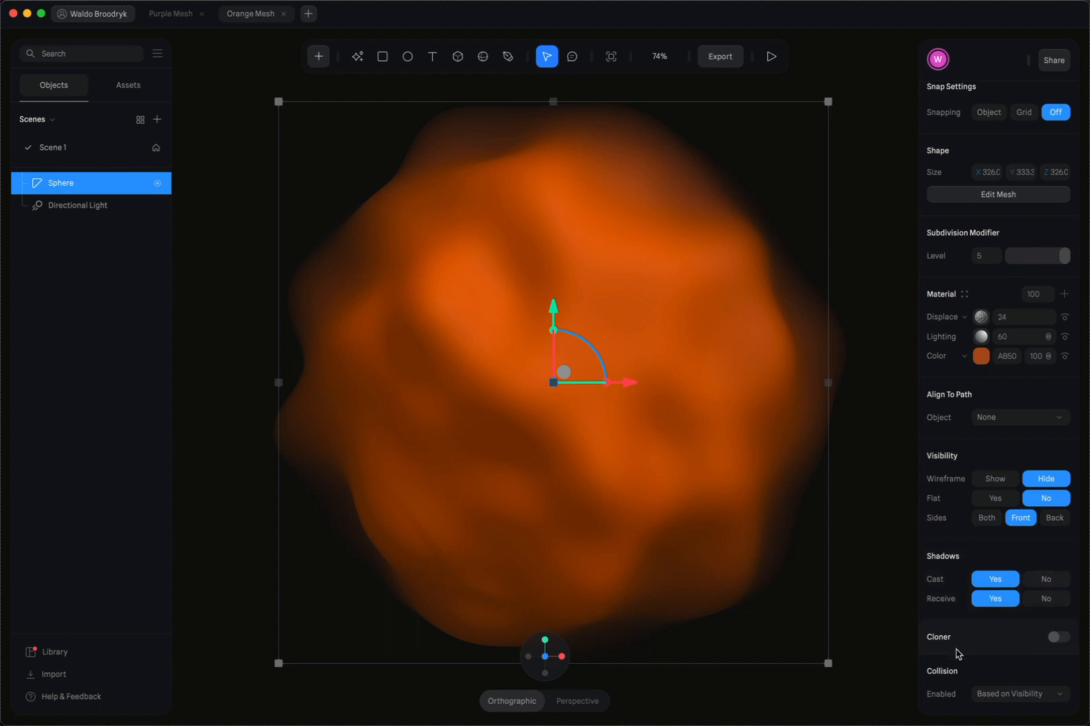
pyautogui.click(1055, 637)
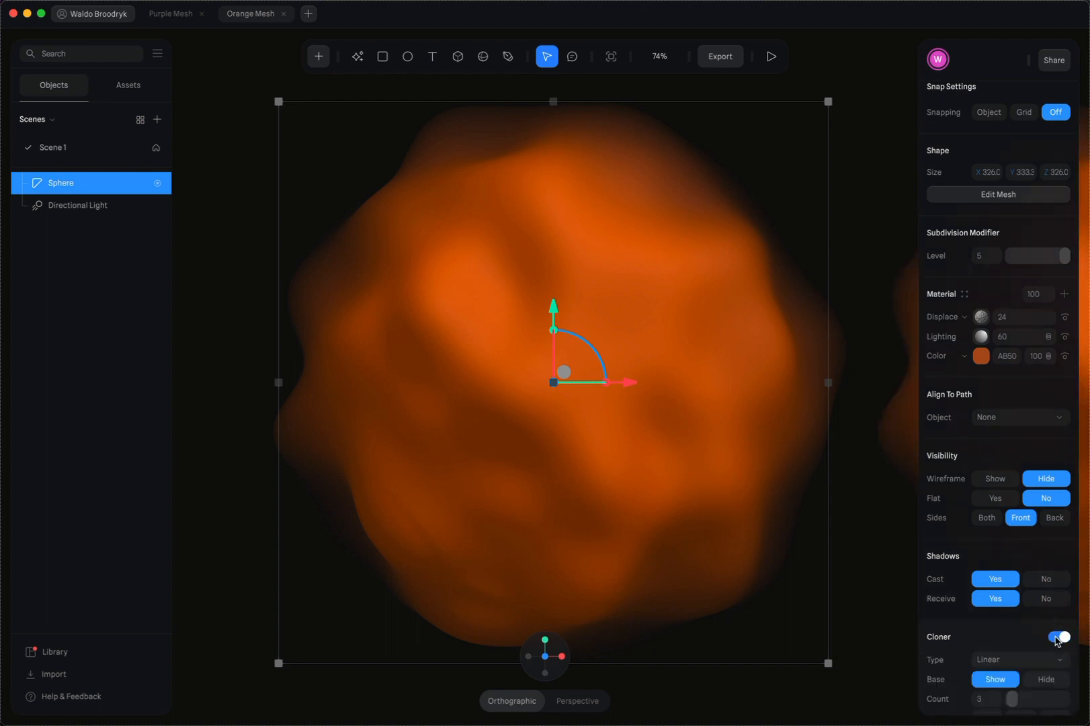
pyautogui.scroll(-5, 983, 624)
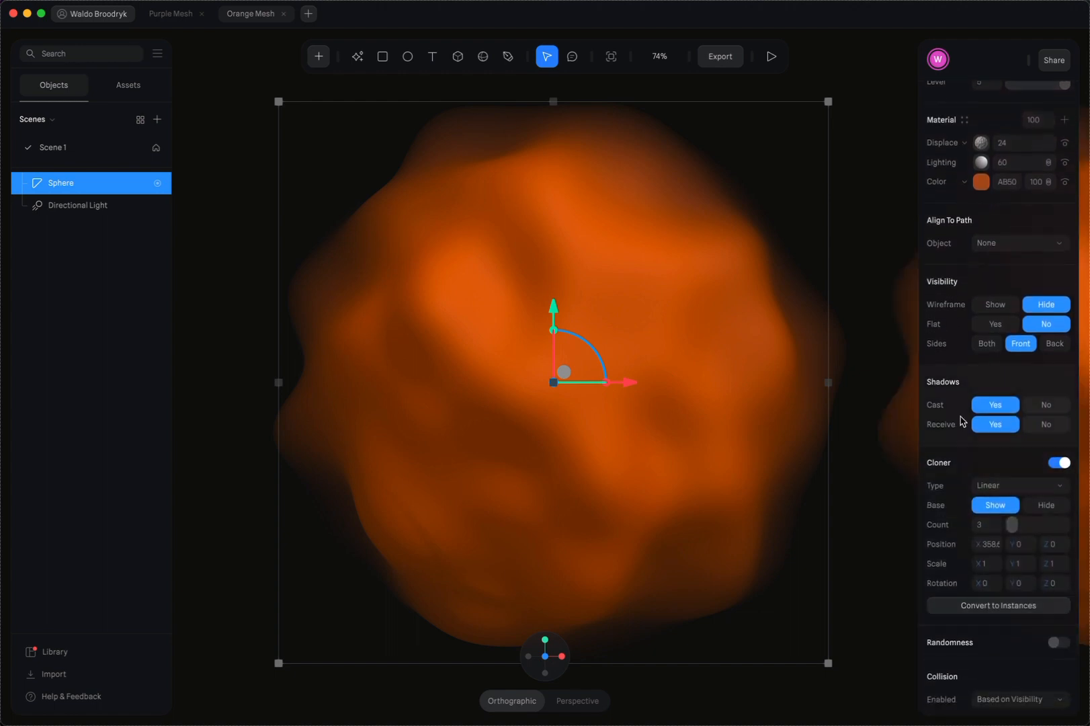
pyautogui.click(977, 493)
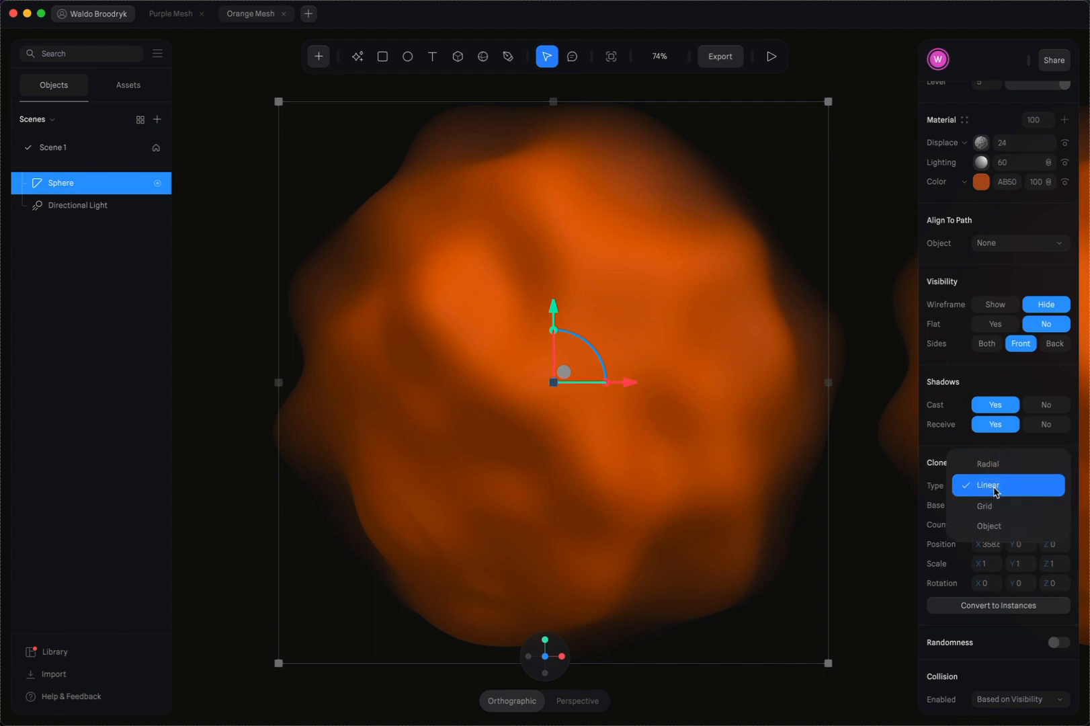
pyautogui.click(987, 462)
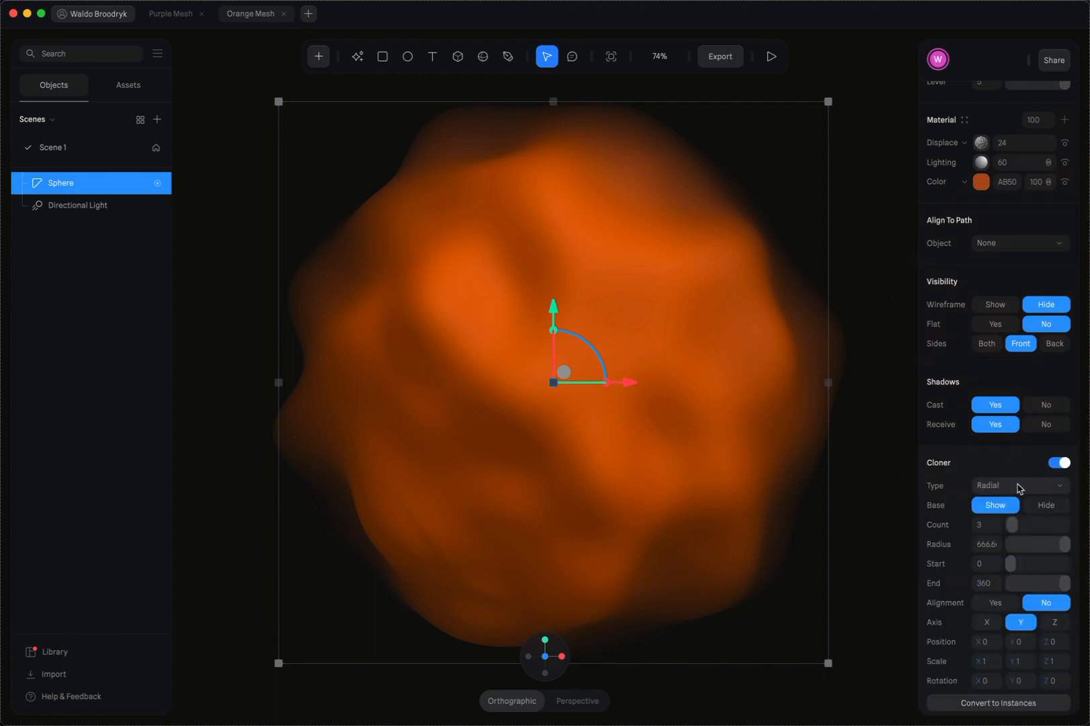
# Set the radial cloner's radius to 332 and its count to 4
pyautogui.scroll(-5, 467, 451)
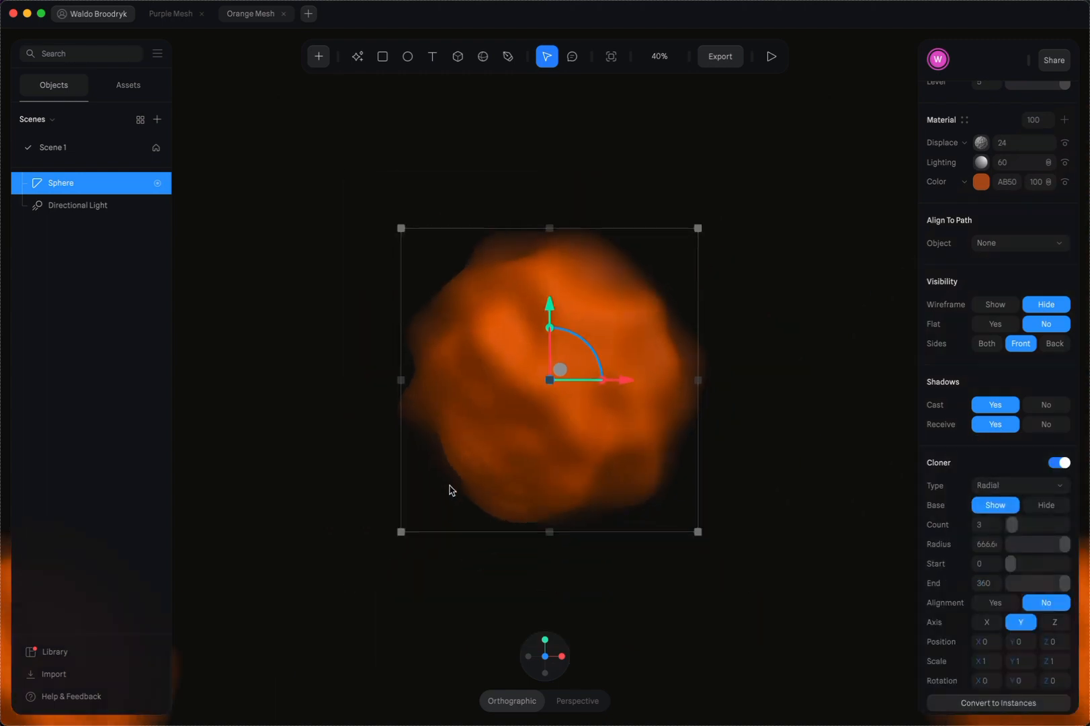
pyautogui.scroll(-4, 450, 488)
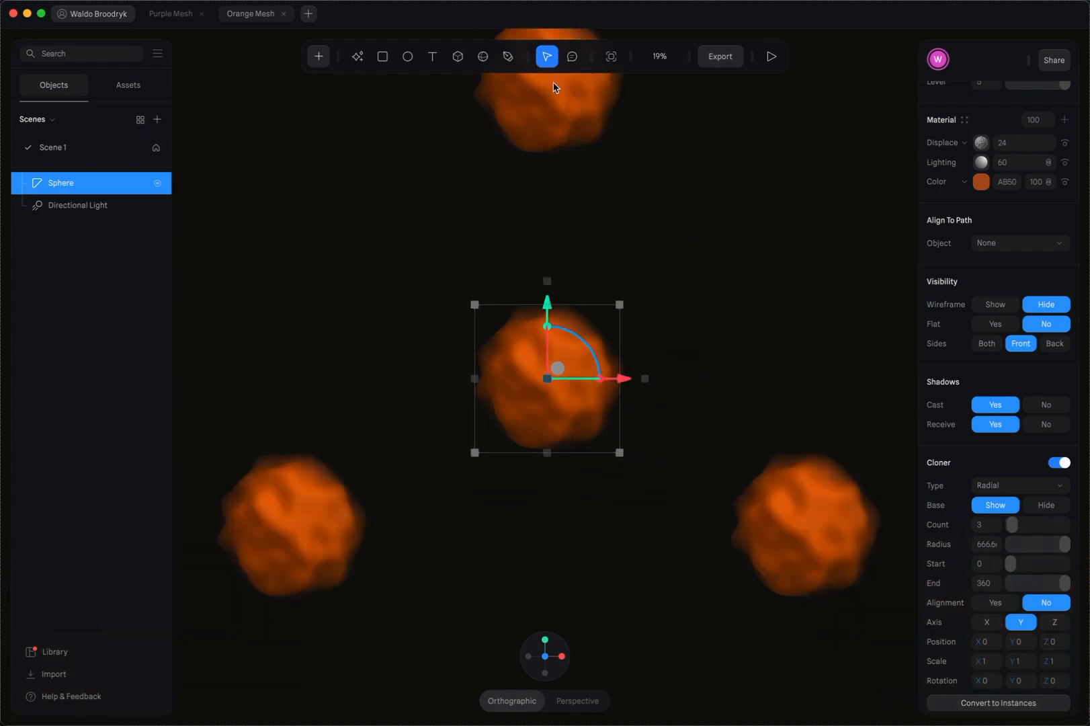
pyautogui.click(1060, 545)
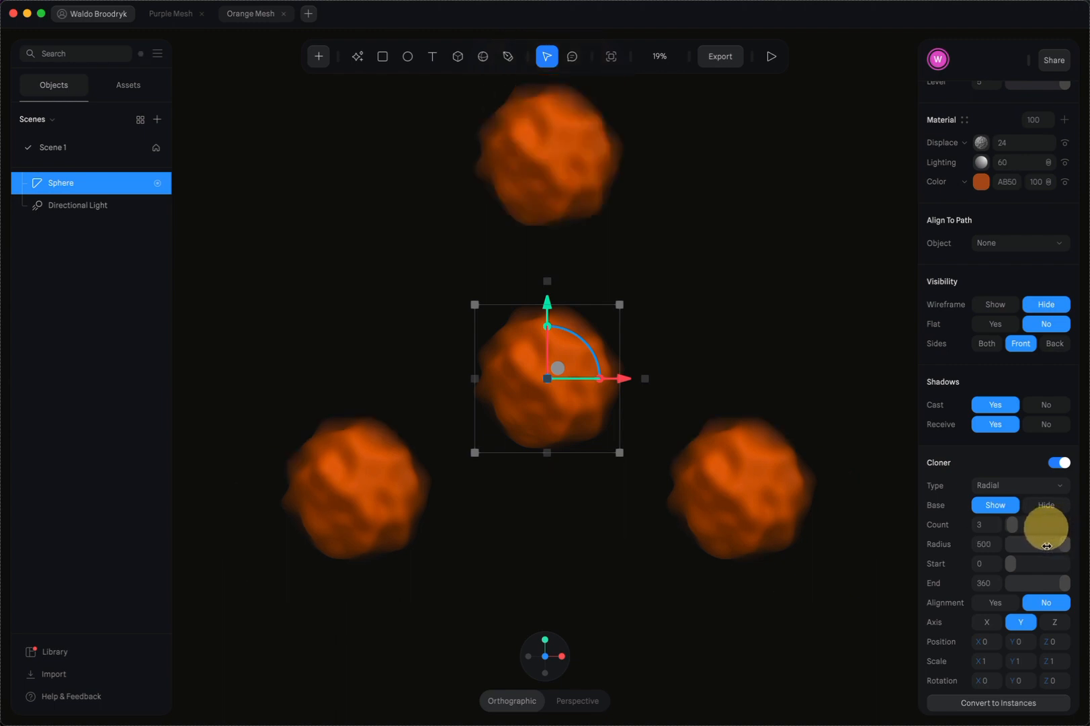
pyautogui.moveTo(1046, 546)
pyautogui.mouseDown()
pyautogui.moveTo(1024, 547)
pyautogui.moveTo(1012, 525)
pyautogui.mouseUp()
pyautogui.scroll(-3, 1011, 526)
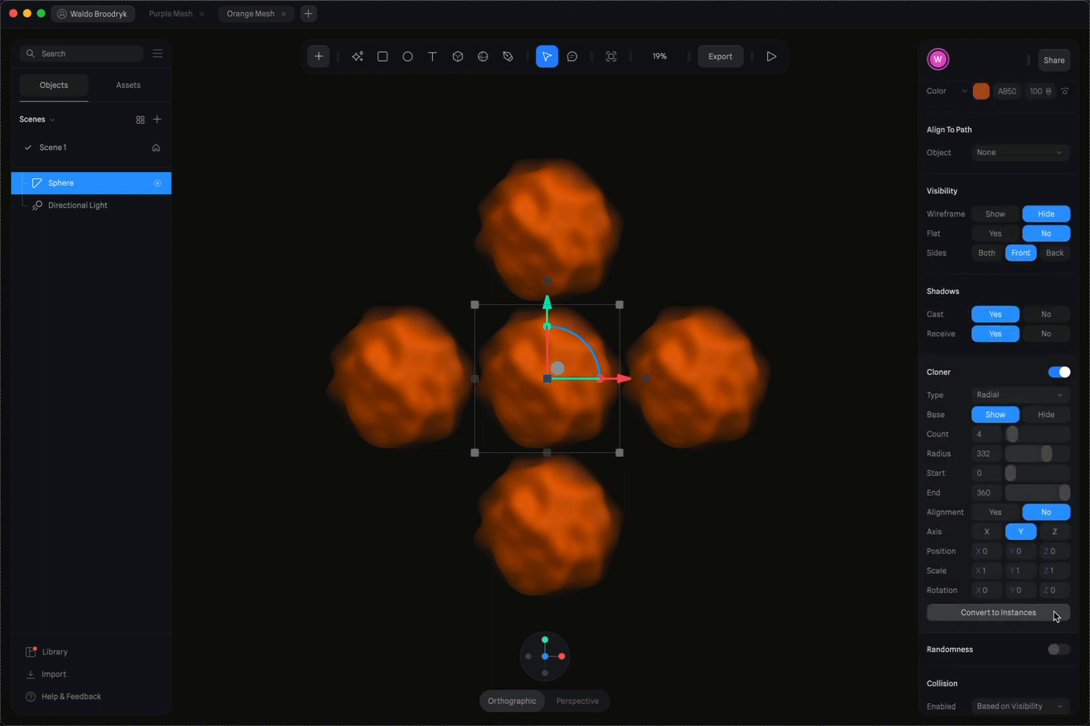
# Convert the radial clones to instances, expand the Sphere Clones group, and preview the animation
pyautogui.click(990, 614)
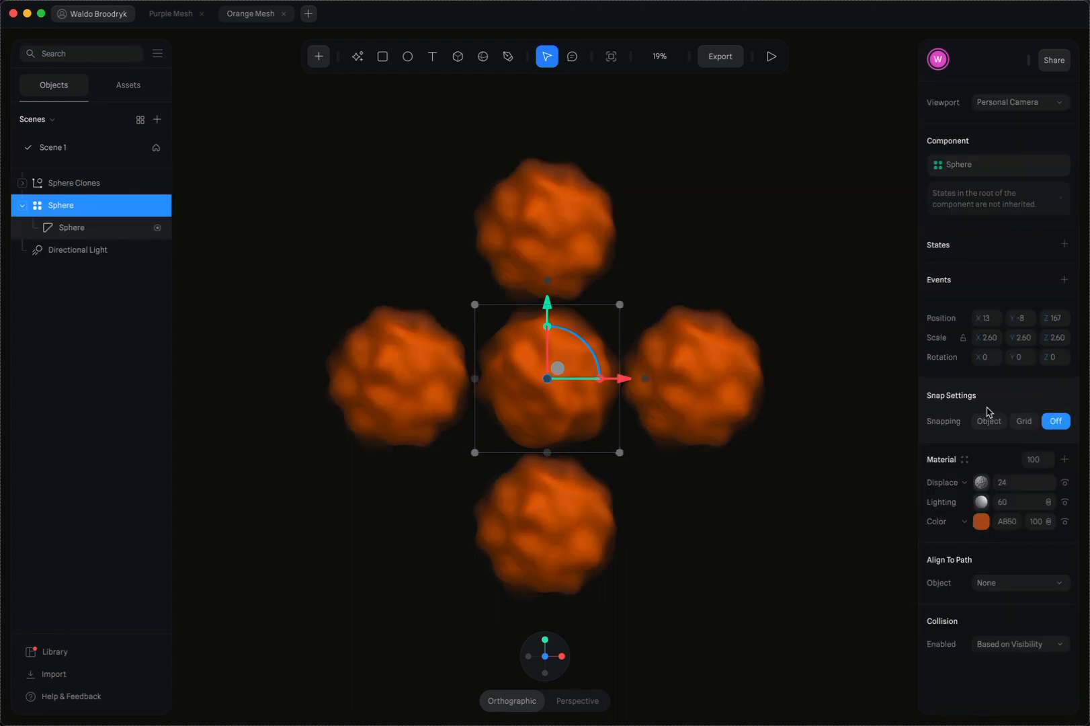
pyautogui.click(22, 183)
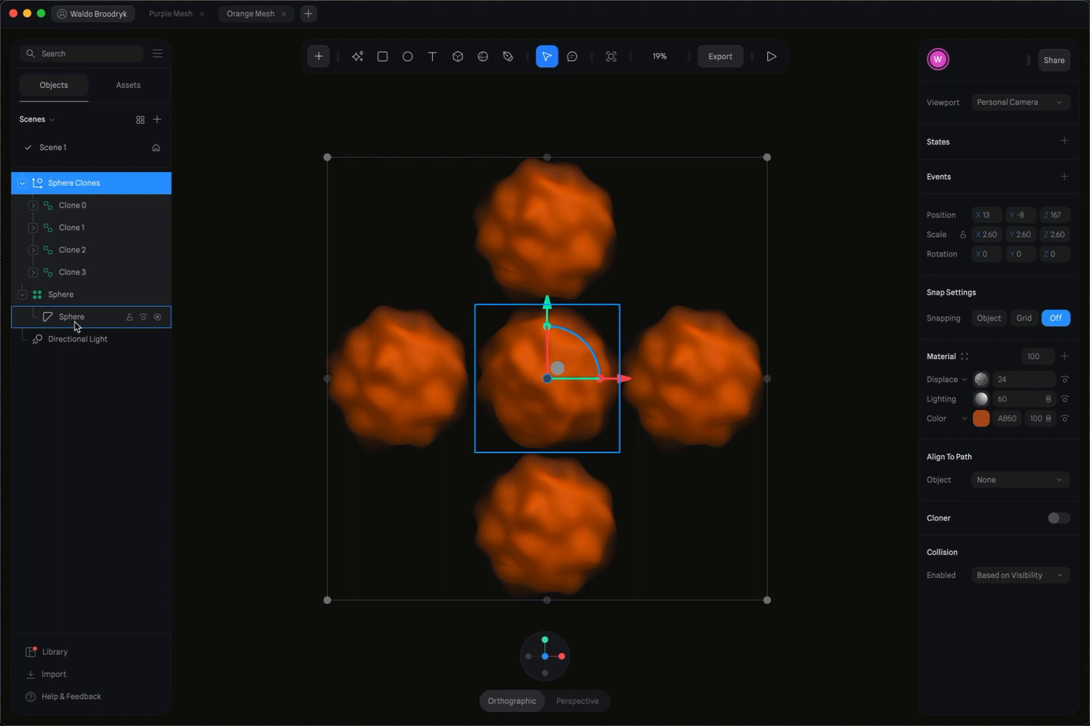
pyautogui.click(772, 56)
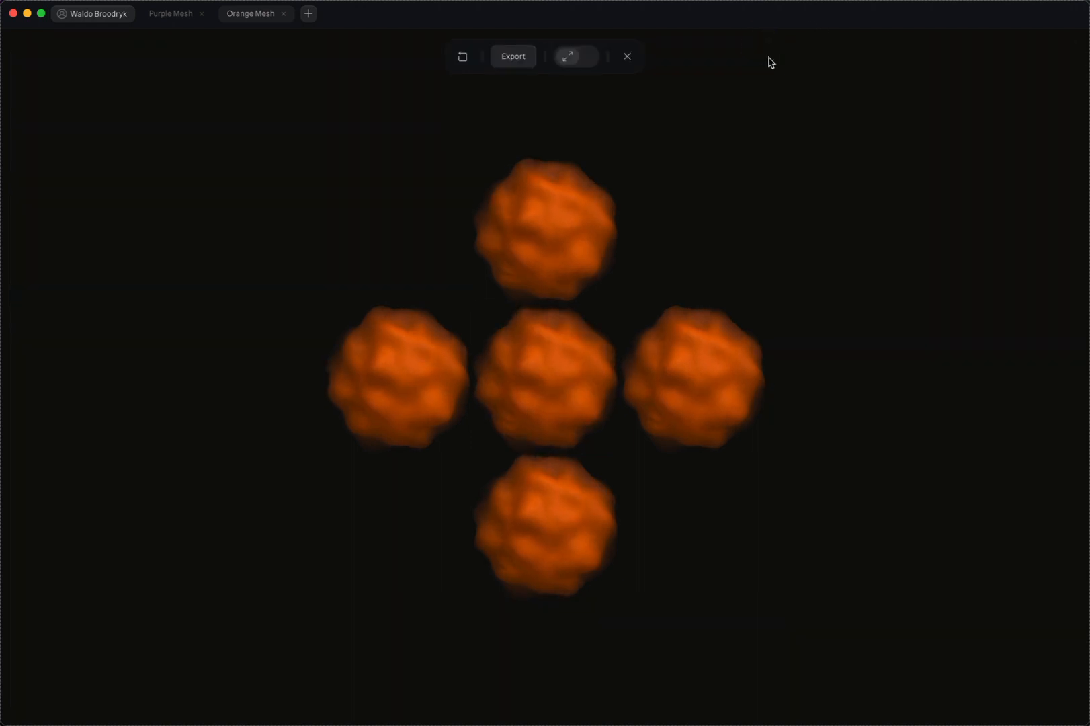
pyautogui.click(626, 58)
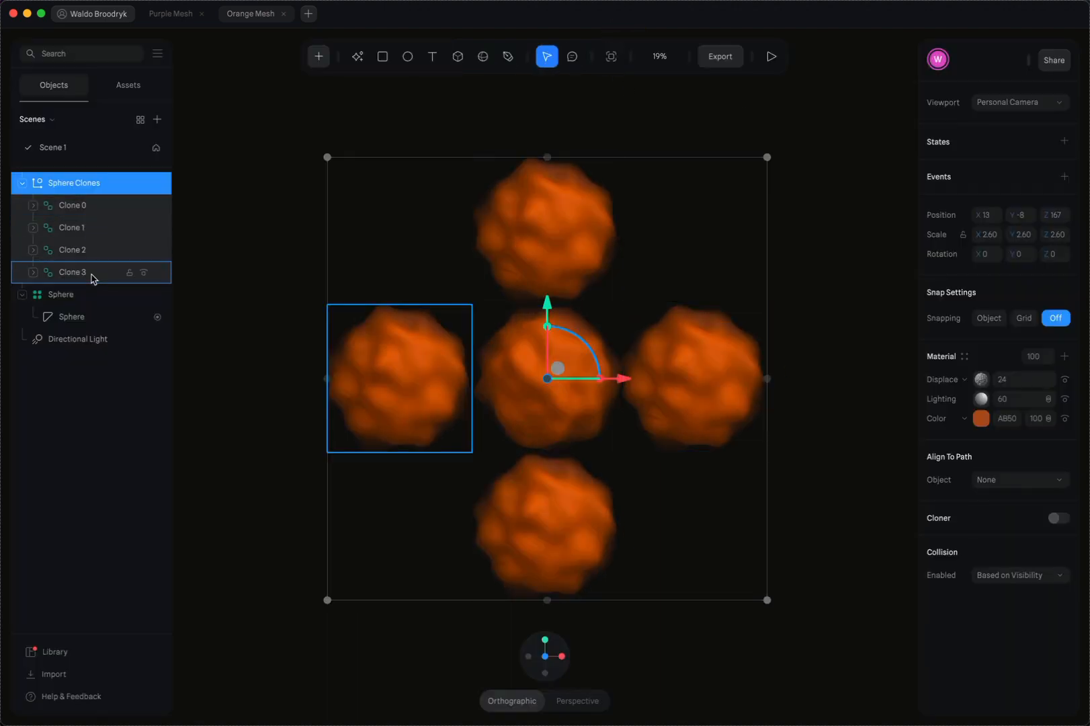
# Move Clone 0 down to a Y position of about 192 and scale it uniformly to 1.38
pyautogui.click(90, 207)
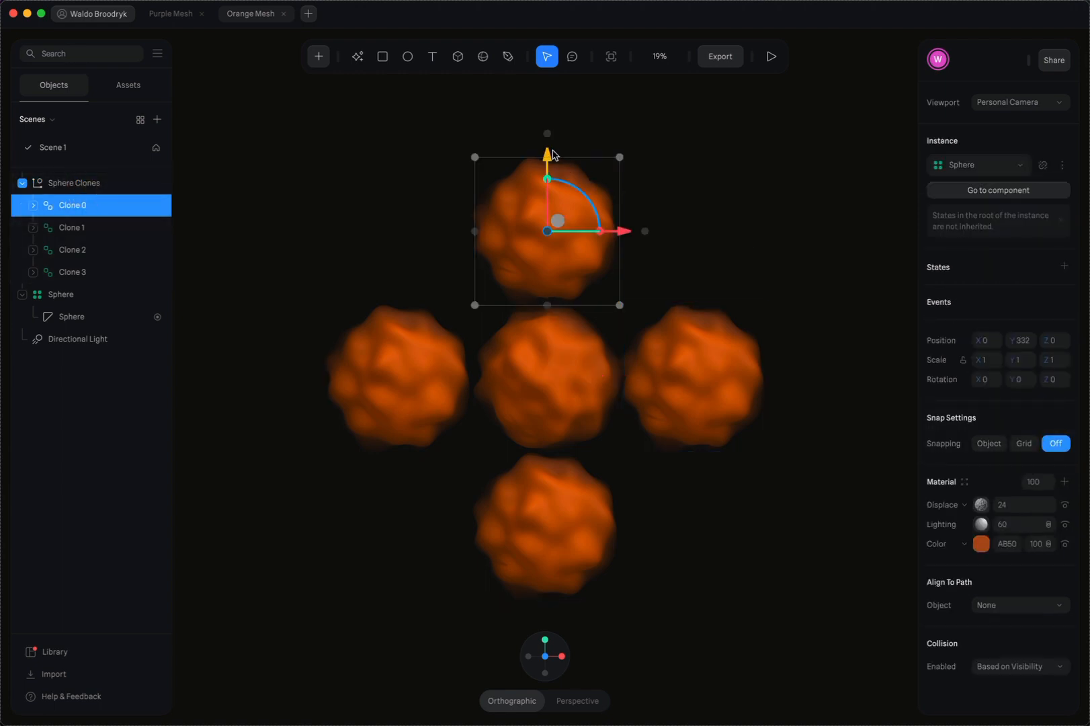
pyautogui.moveTo(548, 158); pyautogui.dragTo(549, 158)
pyautogui.moveTo(549, 172); pyautogui.dragTo(548, 217)
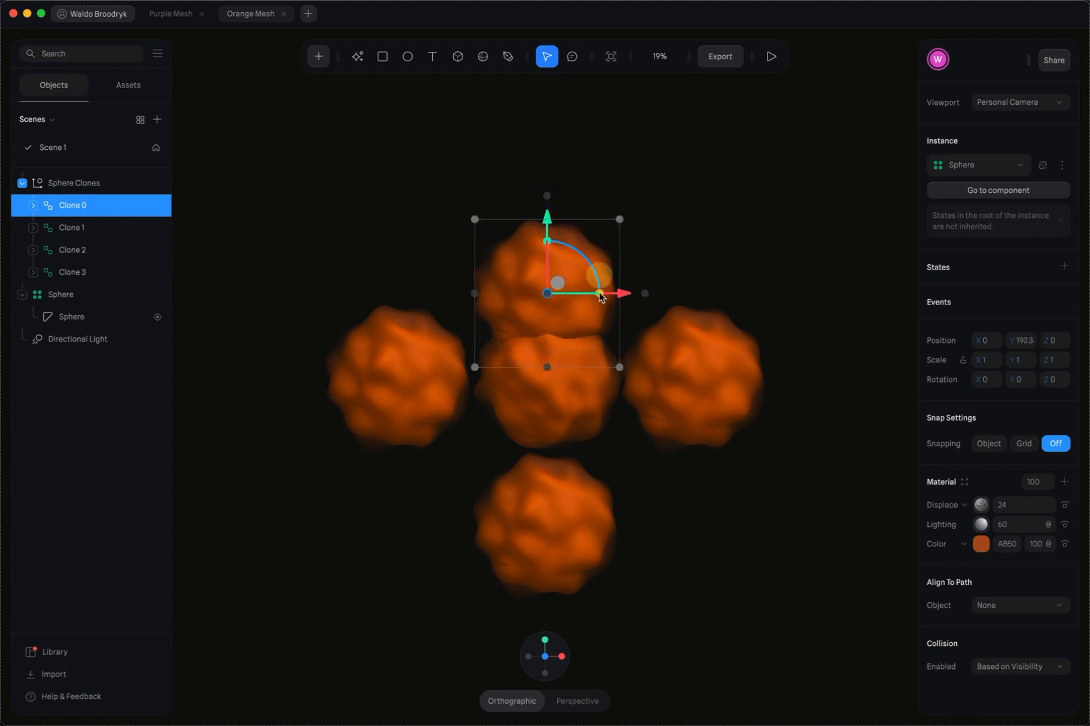
pyautogui.moveTo(602, 297); pyautogui.dragTo(652, 304)
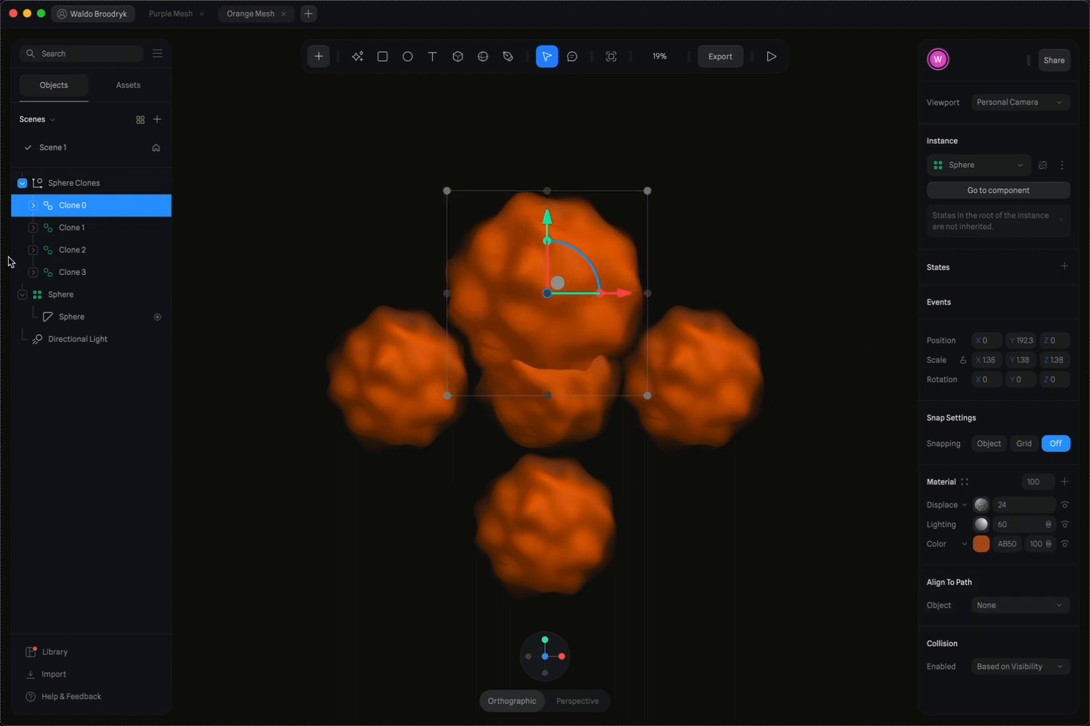
# Show the wireframe on the sphere inside Clone 0
pyautogui.click(32, 209)
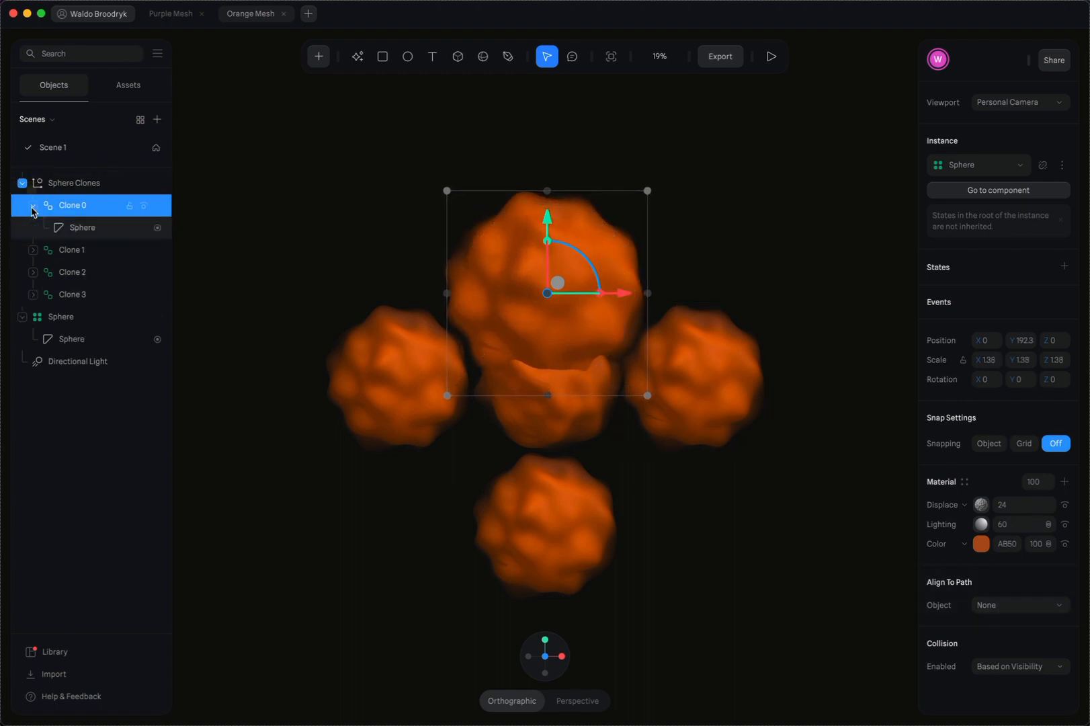
pyautogui.click(94, 231)
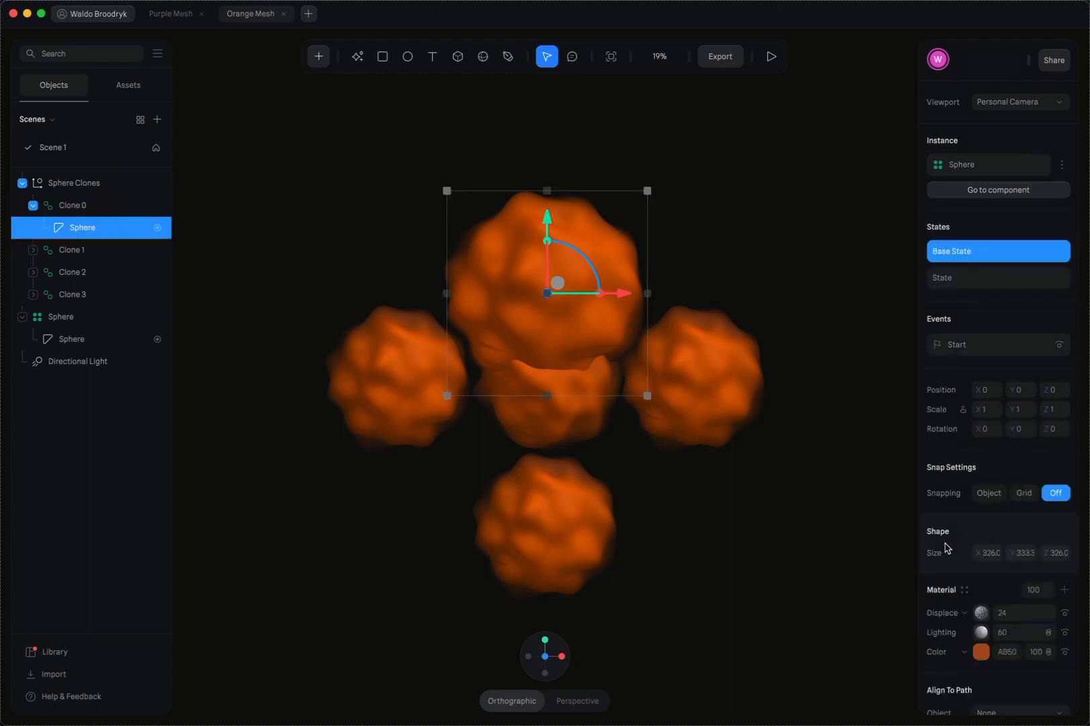
pyautogui.scroll(-5, 1005, 585)
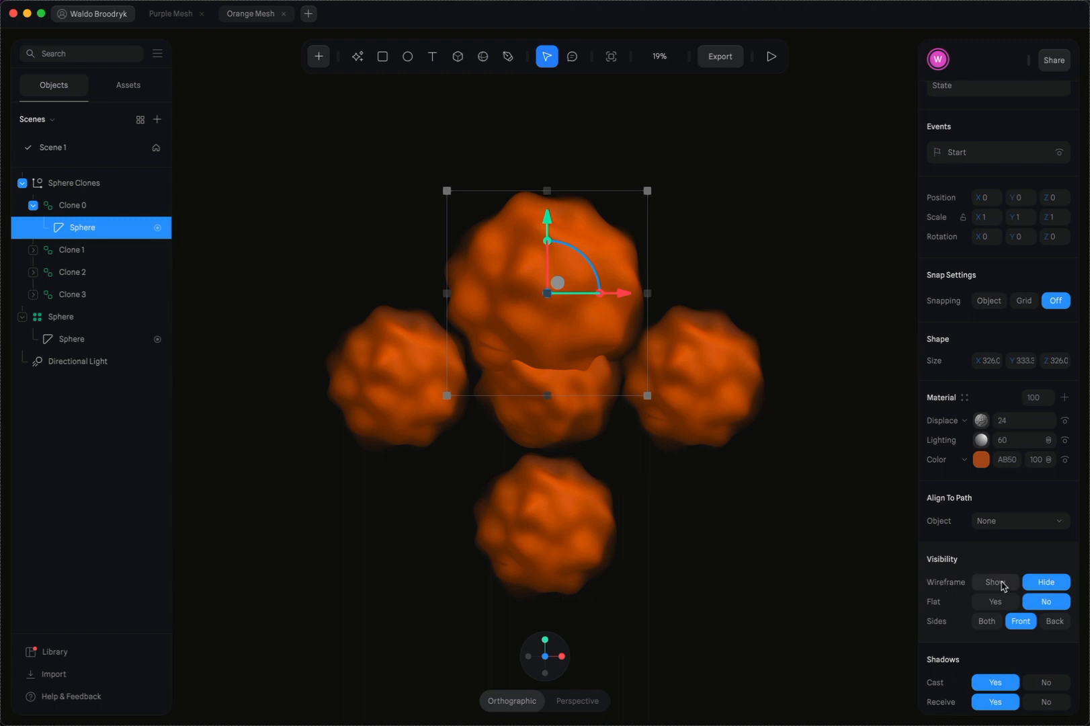
pyautogui.click(1002, 583)
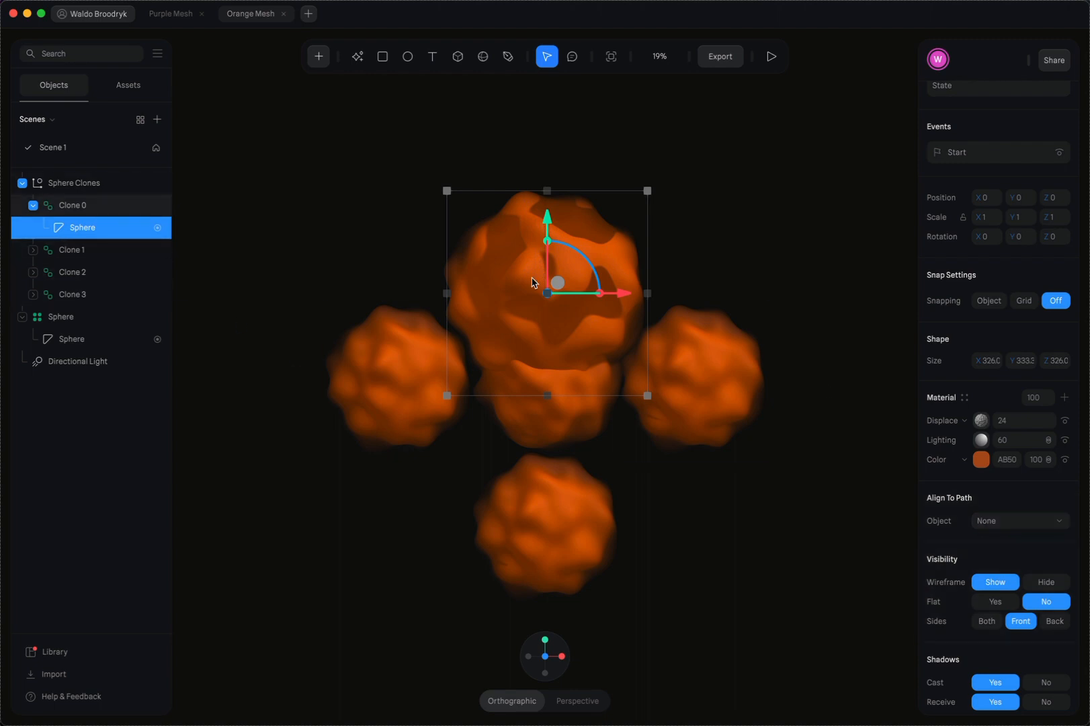
# Examine the surface and settings of the sphere inside Clone 0 up close, and preview the animation
pyautogui.scroll(5, 534, 282)
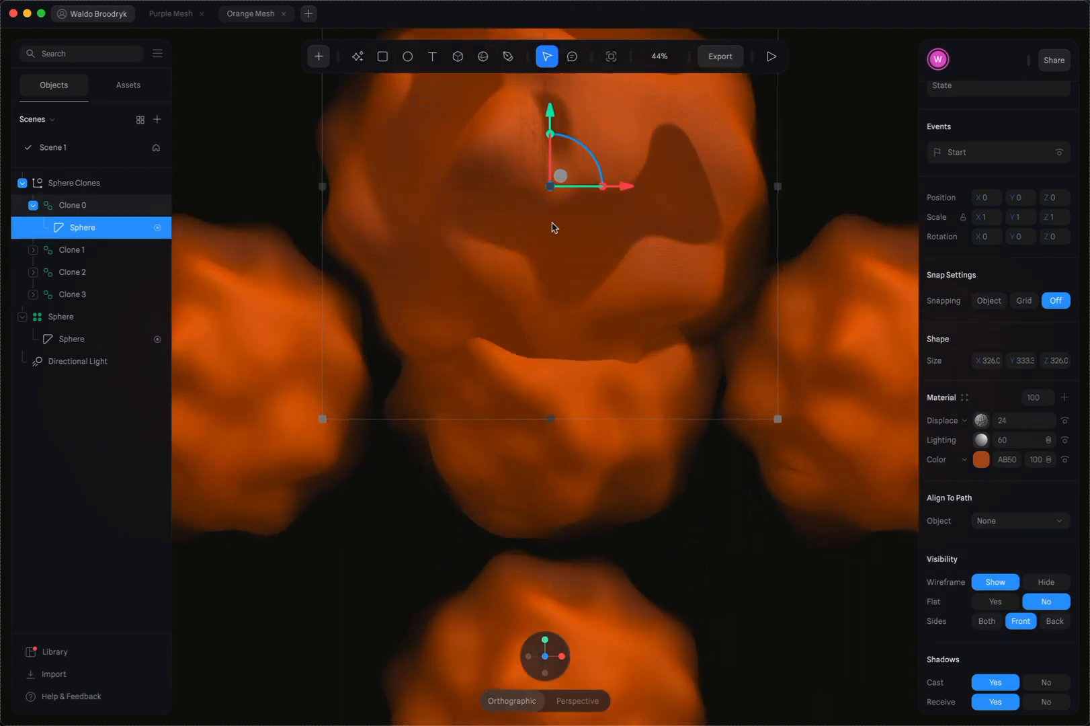
pyautogui.scroll(4, 557, 261)
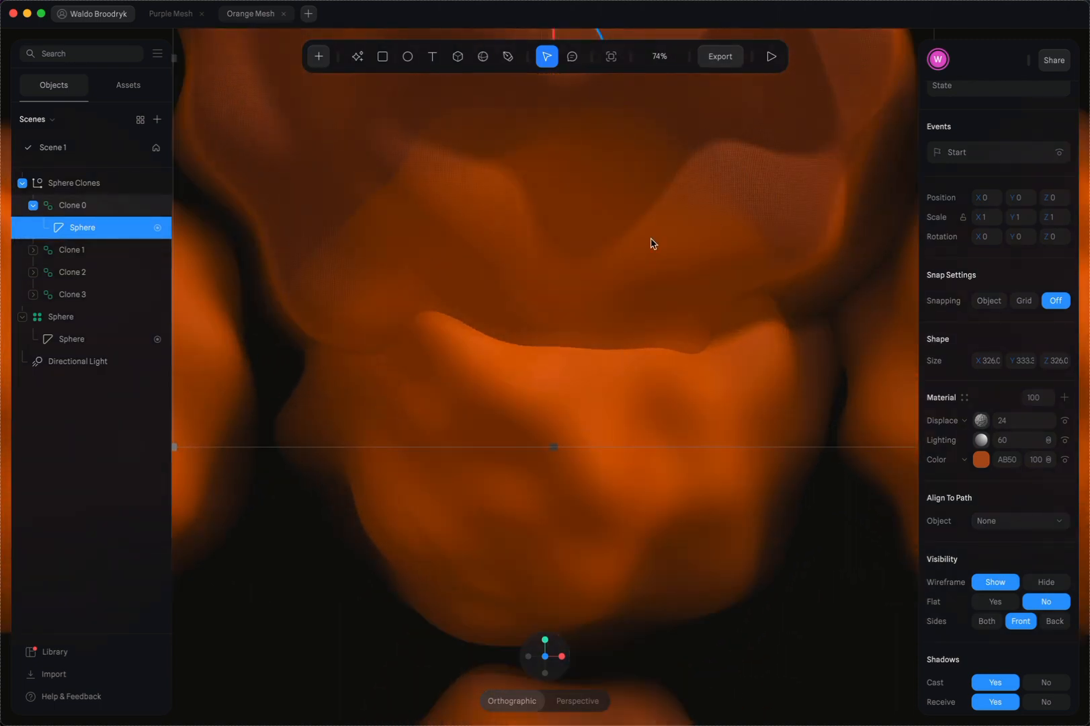
pyautogui.scroll(-5, 651, 243)
pyautogui.hscroll(-1, 651, 244)
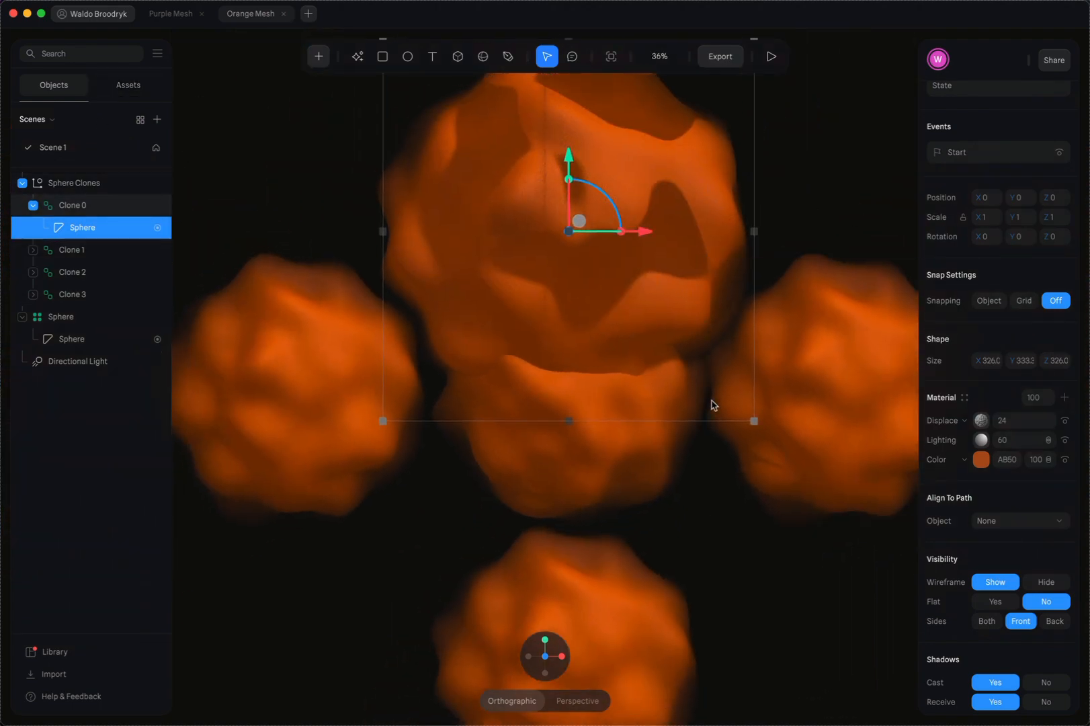
pyautogui.scroll(-2, 1017, 620)
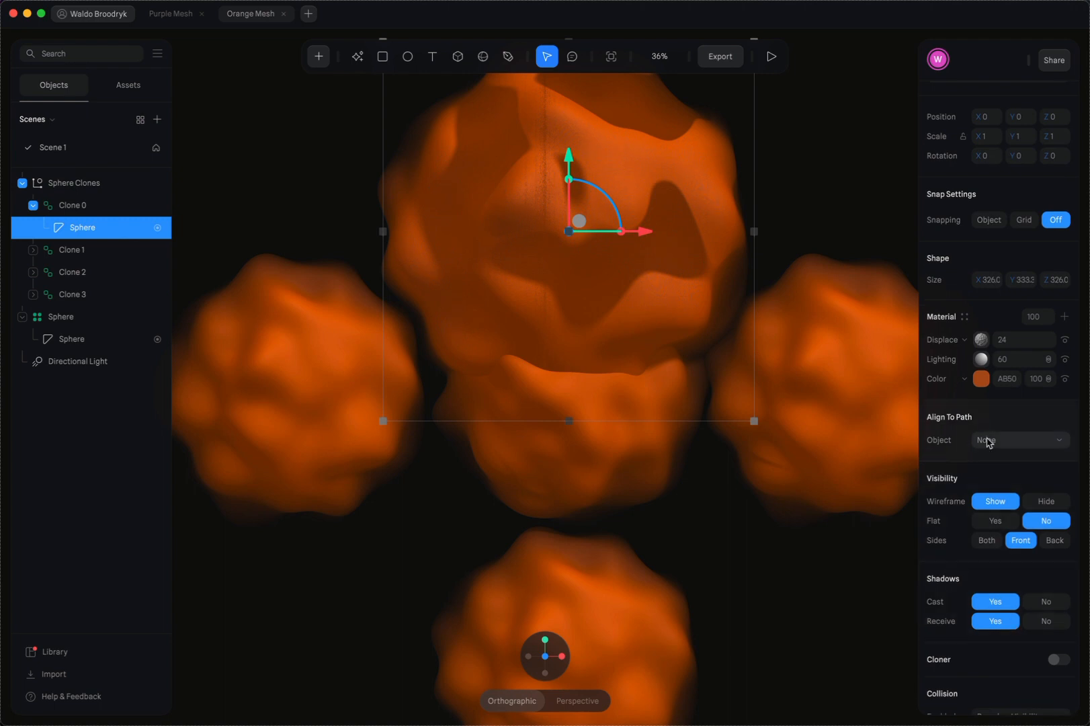
pyautogui.scroll(3, 987, 433)
pyautogui.scroll(3, 987, 432)
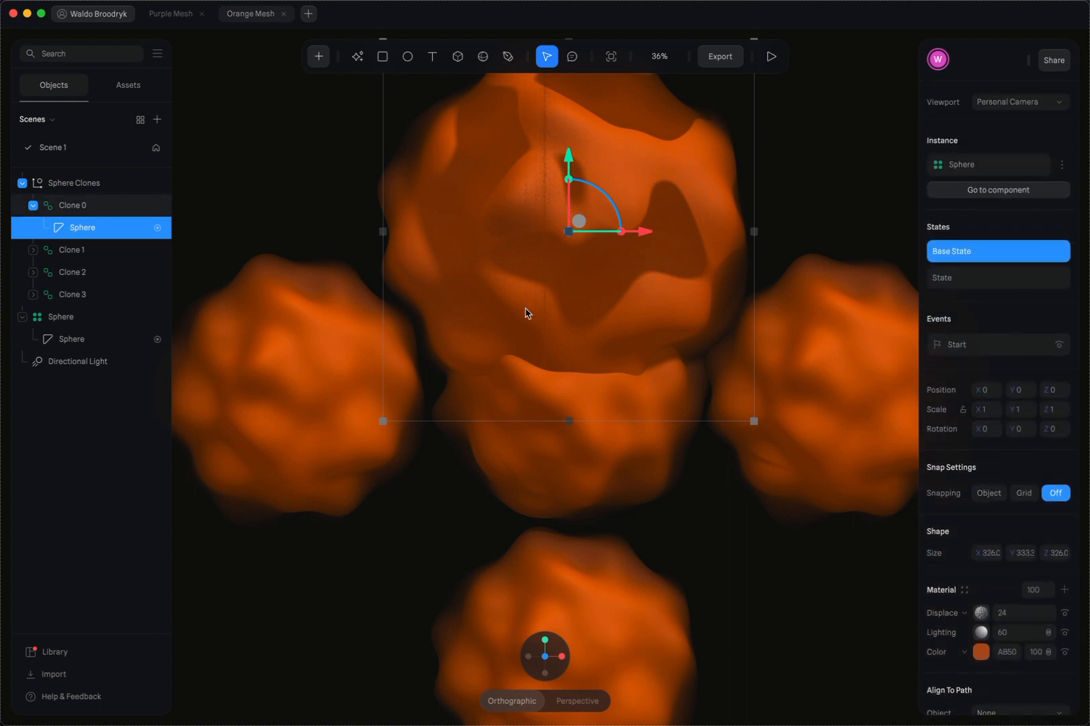
pyautogui.click(773, 59)
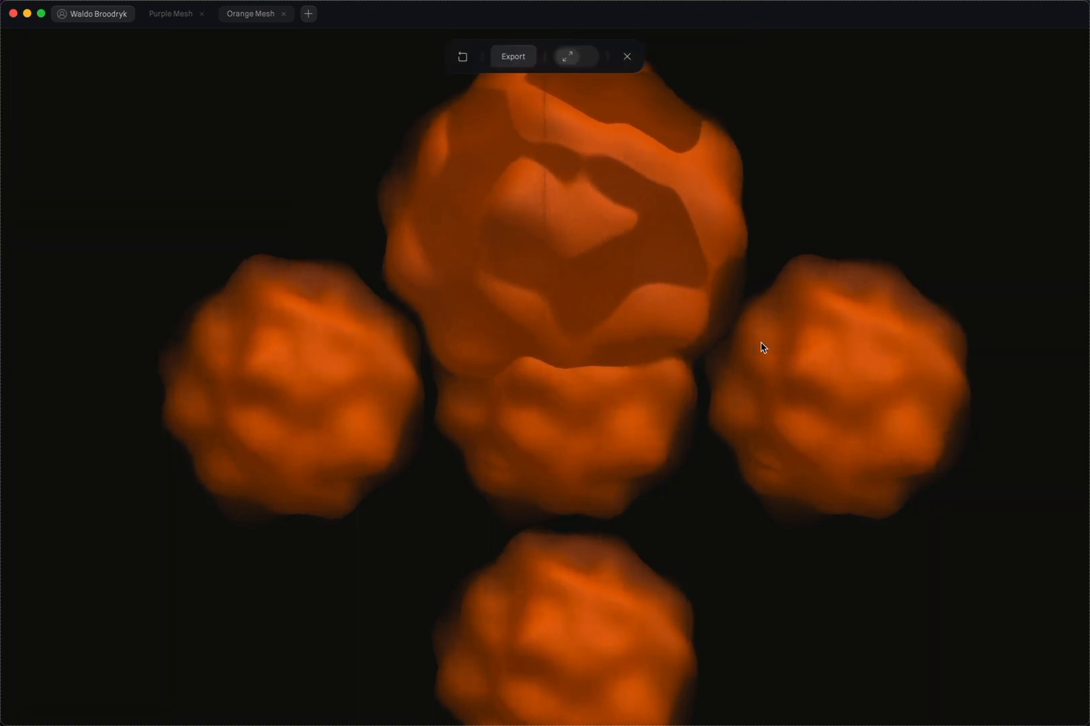
pyautogui.moveTo(868, 146)
pyautogui.mouseDown()
pyautogui.moveTo(817, 168)
pyautogui.moveTo(813, 140)
pyautogui.moveTo(892, 136)
pyautogui.moveTo(888, 158)
pyautogui.moveTo(862, 178)
pyautogui.moveTo(856, 161)
pyautogui.moveTo(888, 153)
pyautogui.moveTo(852, 177)
pyautogui.moveTo(837, 161)
pyautogui.moveTo(846, 135)
pyautogui.moveTo(856, 146)
pyautogui.mouseUp()
pyautogui.click(626, 57)
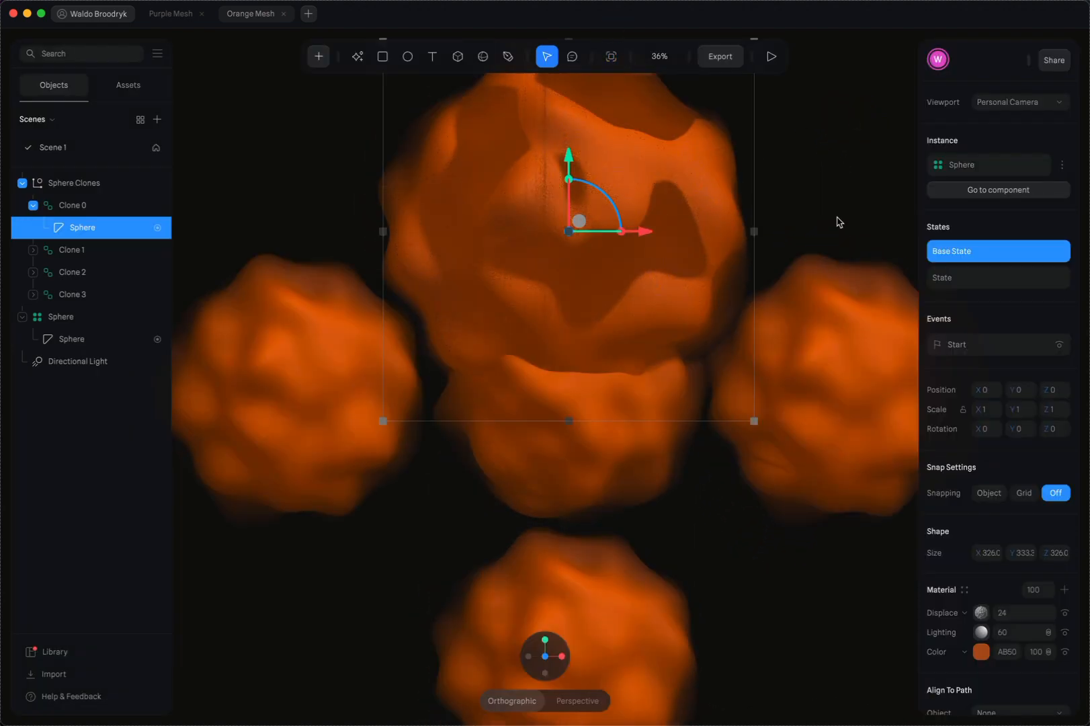
# Delete the Sphere Clones group and select the remaining Sphere component
pyautogui.click(73, 191)
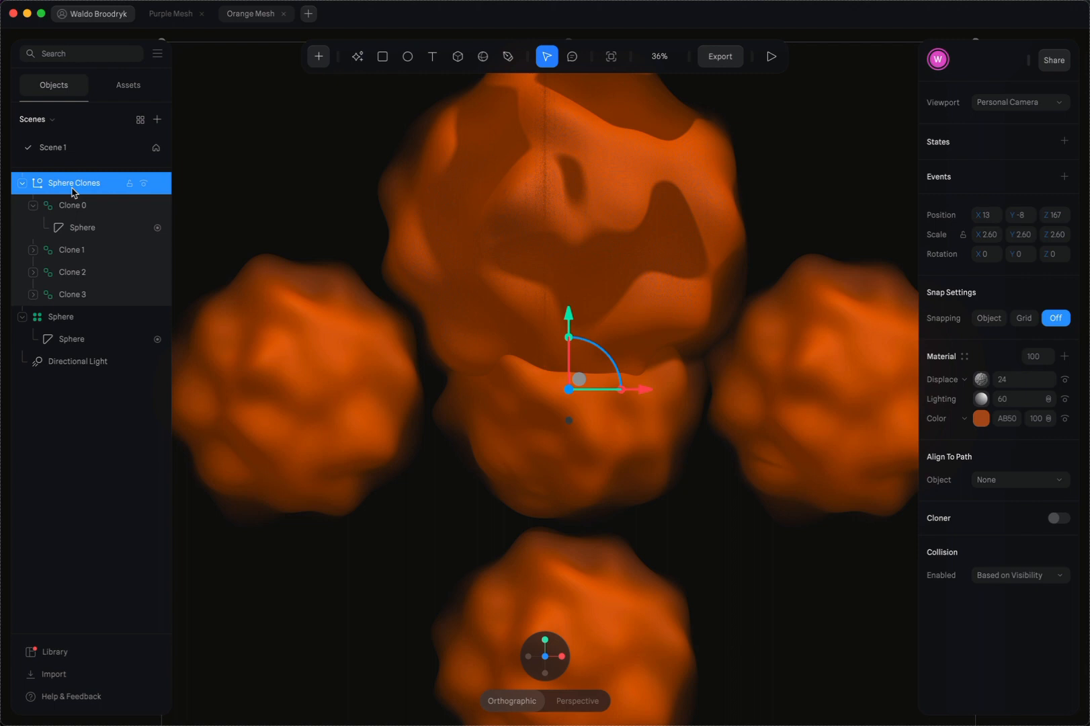
pyautogui.press('Delete')
pyautogui.click(73, 188)
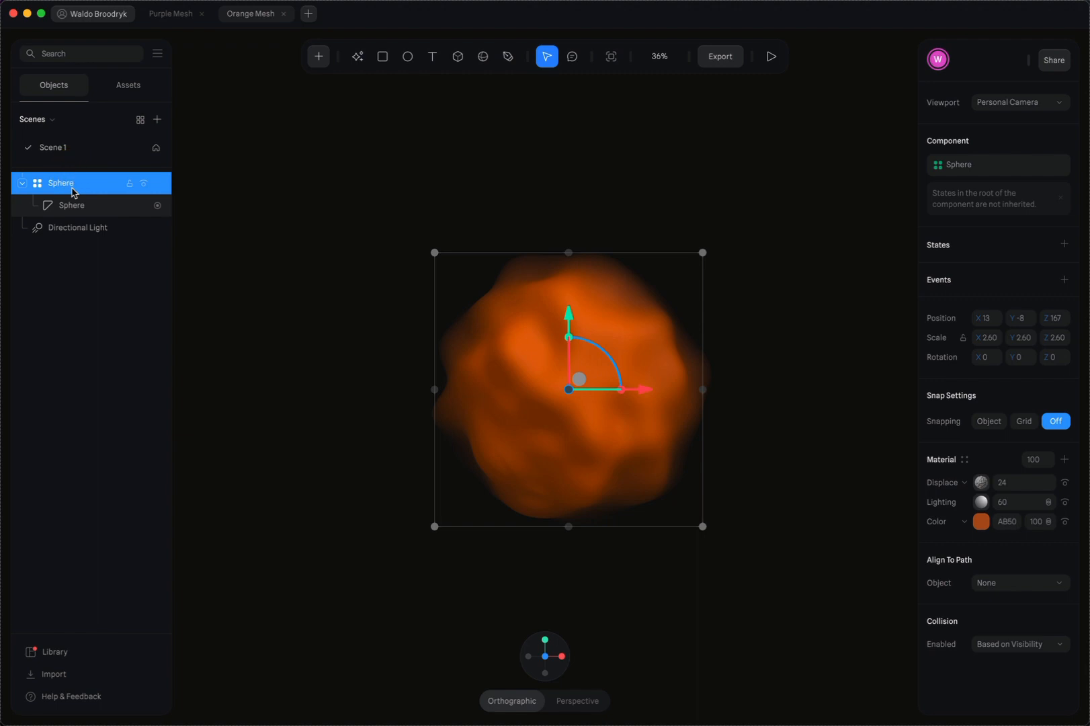
# Start editing the mesh of the sphere inside the Sphere component and set its subdivision level to 3
pyautogui.click(101, 225)
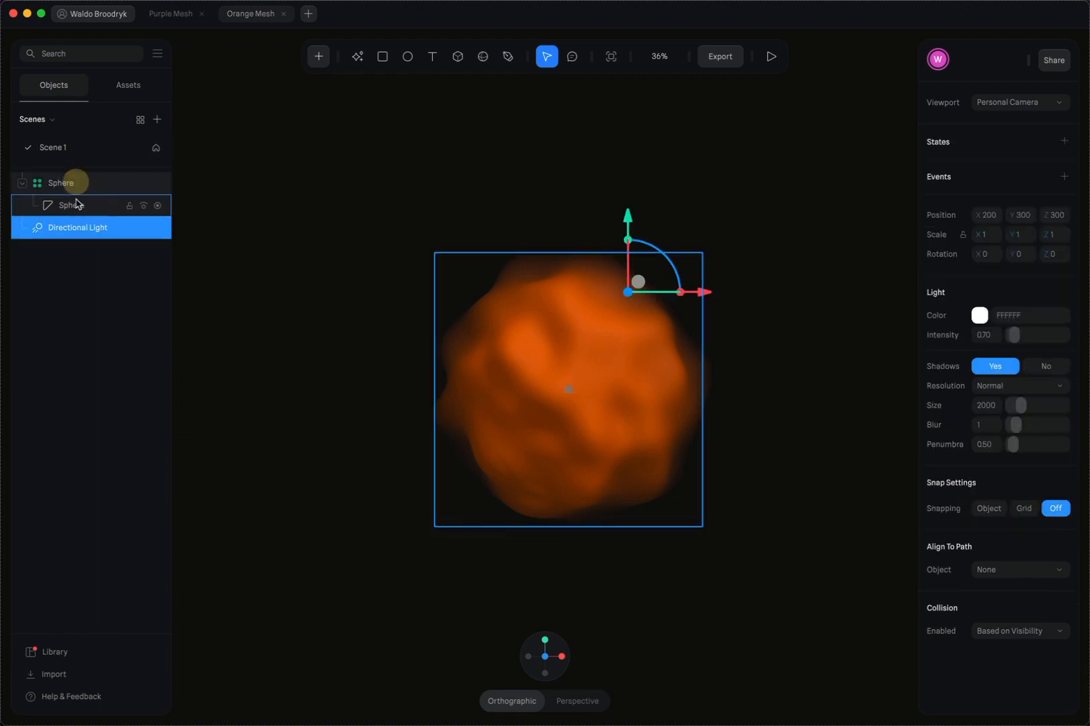
pyautogui.click(76, 203)
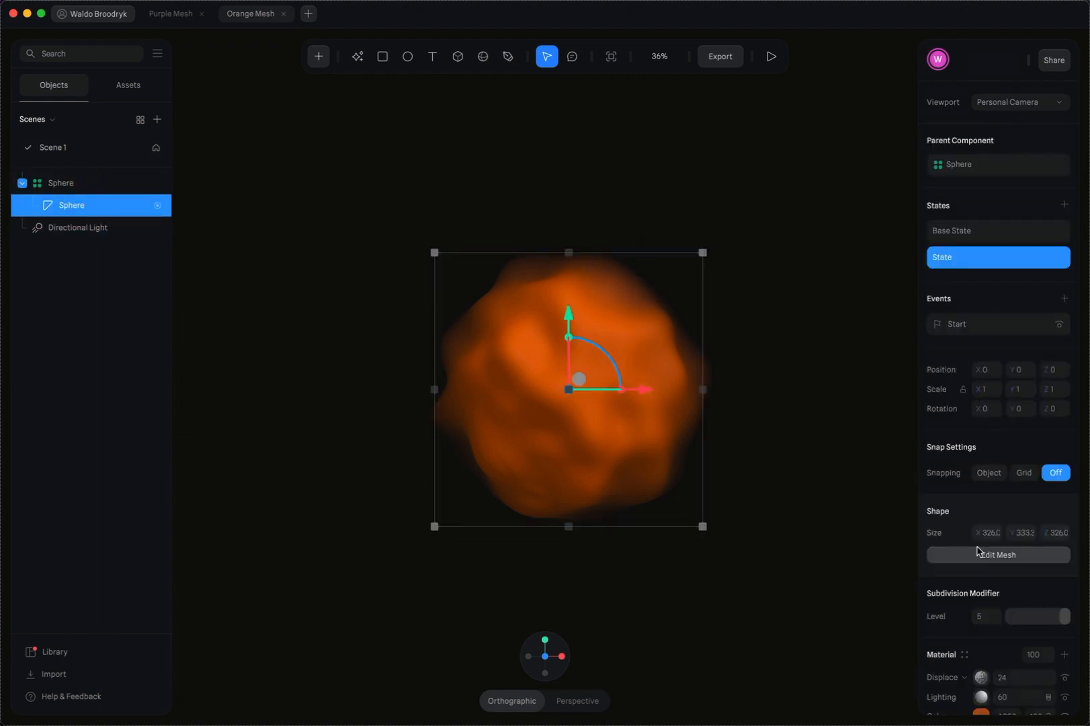
pyautogui.scroll(-2, 978, 551)
pyautogui.click(1001, 509)
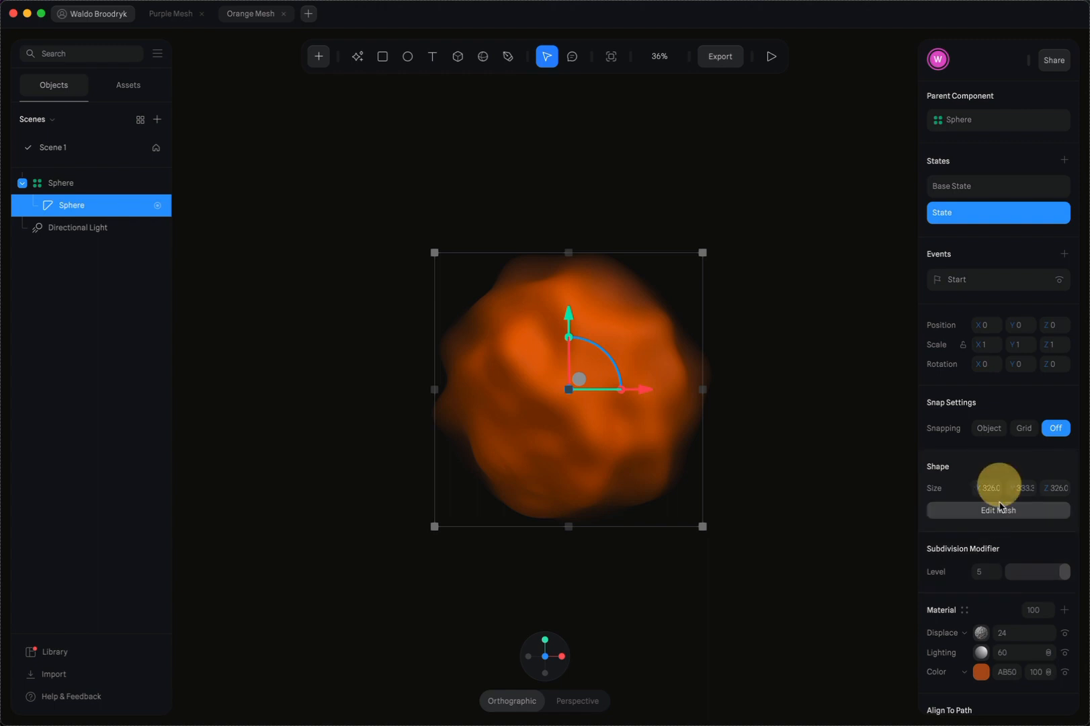
pyautogui.click(996, 512)
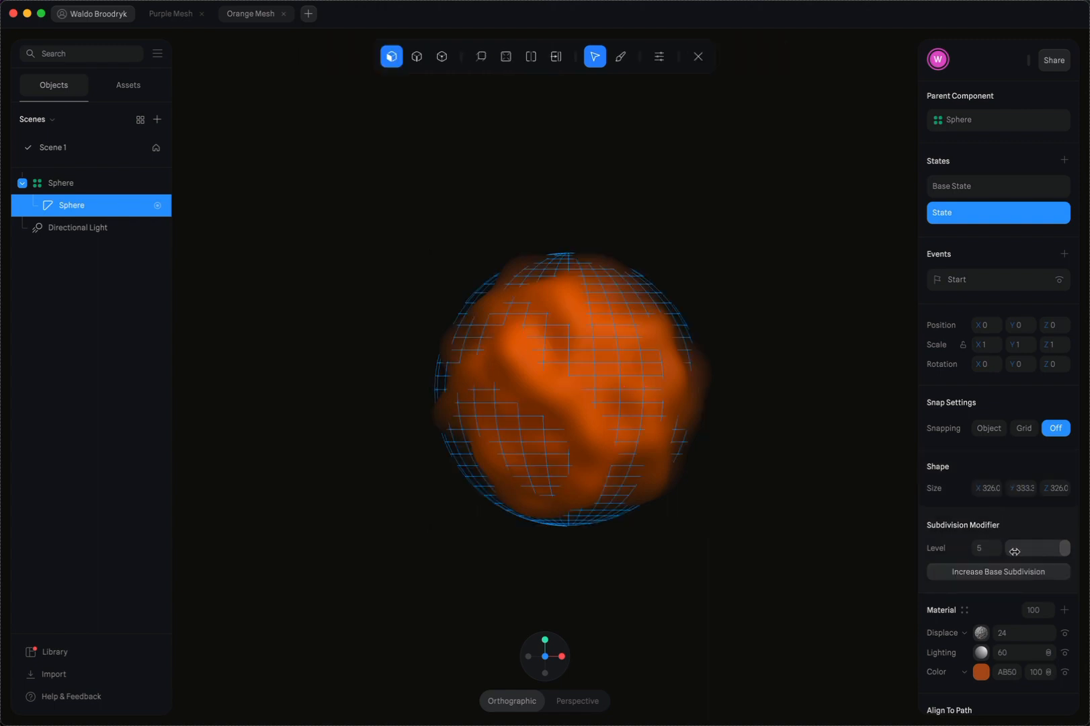
pyautogui.click(985, 550)
pyautogui.click(770, 391)
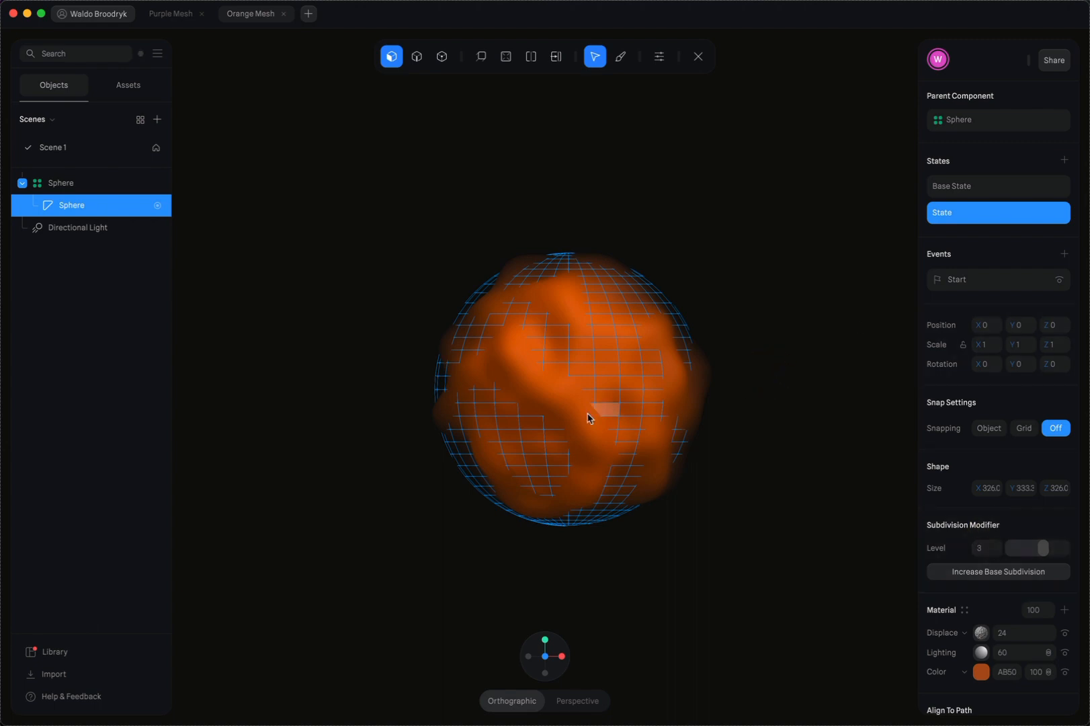
# Examine the subdivided sphere mesh up close and leave mesh editing
pyautogui.scroll(8, 600, 405)
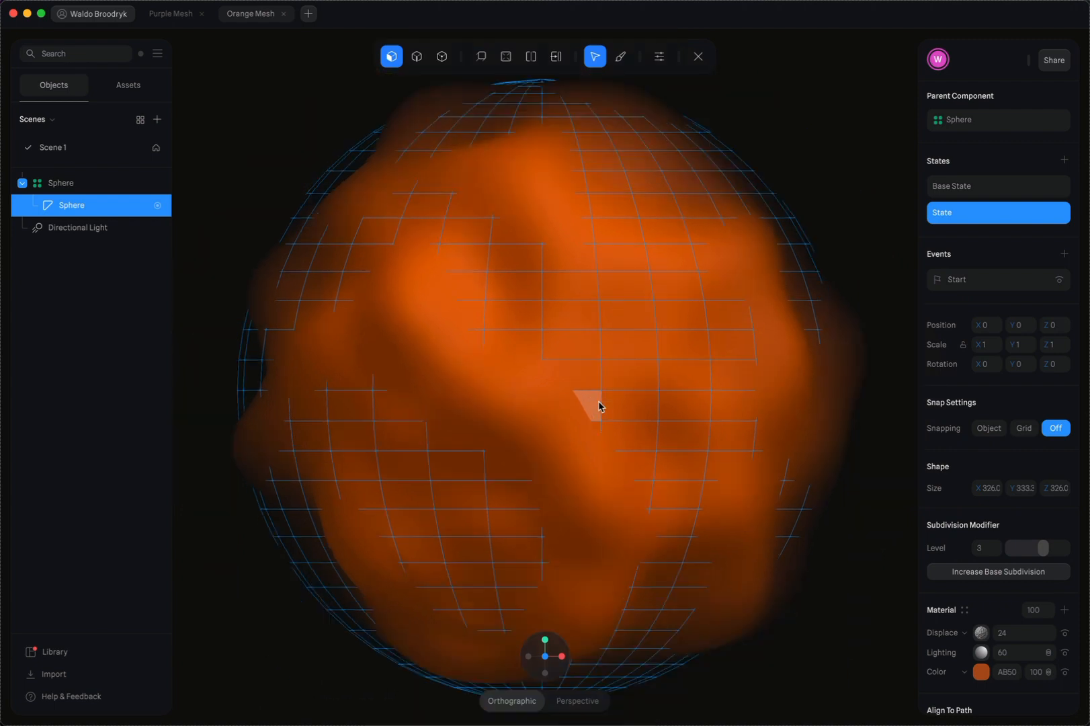
pyautogui.scroll(-3, 600, 405)
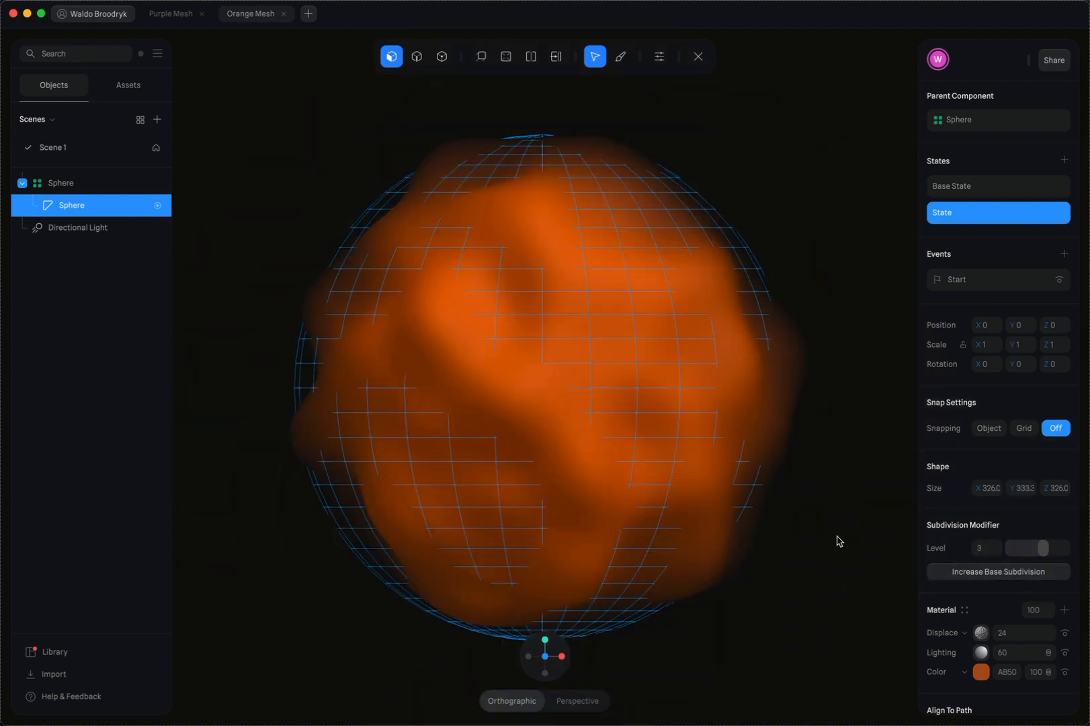
pyautogui.click(812, 519)
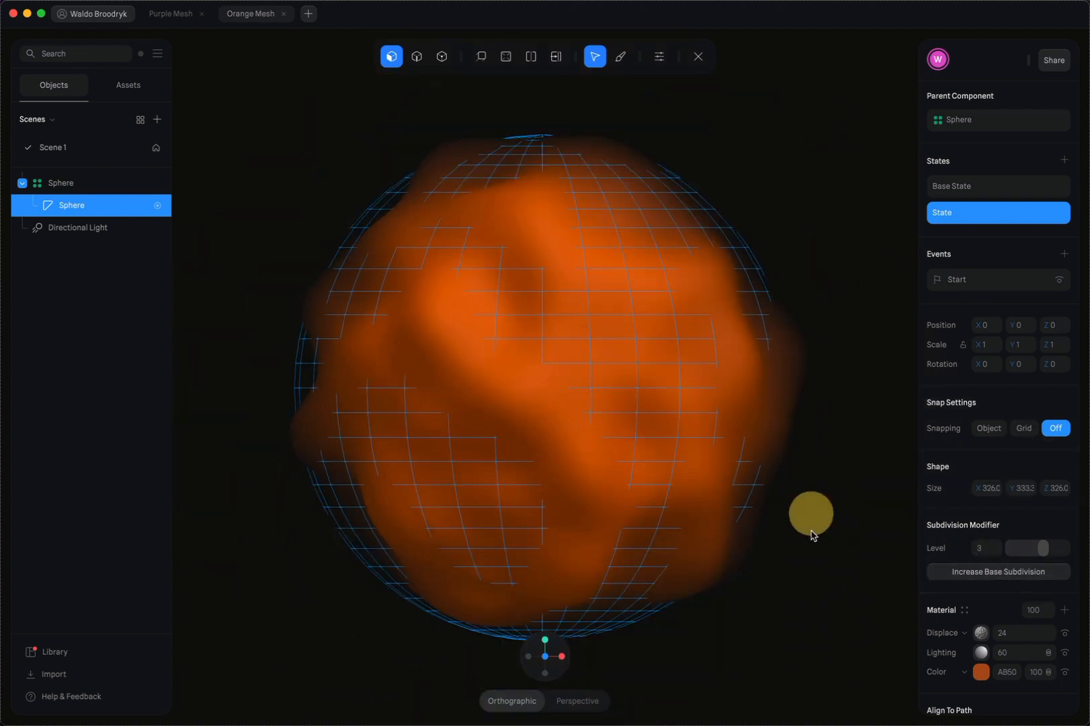
# Duplicate the Sphere component and move the copy up and to the side, to about X 554, Y 364
pyautogui.click(563, 338)
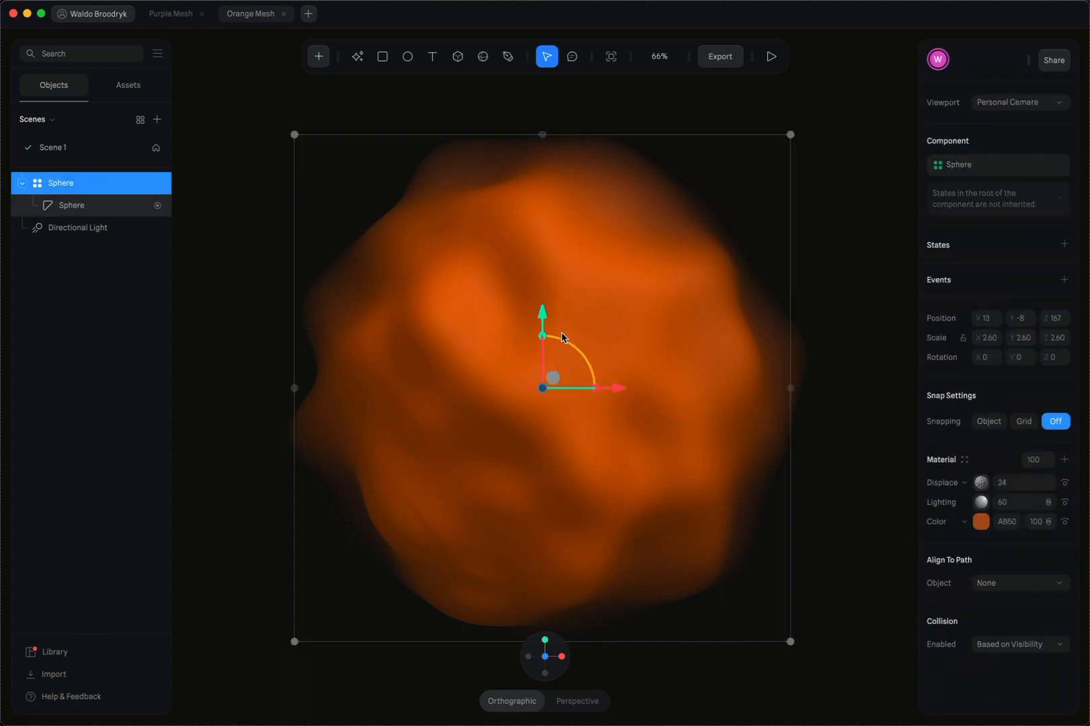
pyautogui.press('super+d')
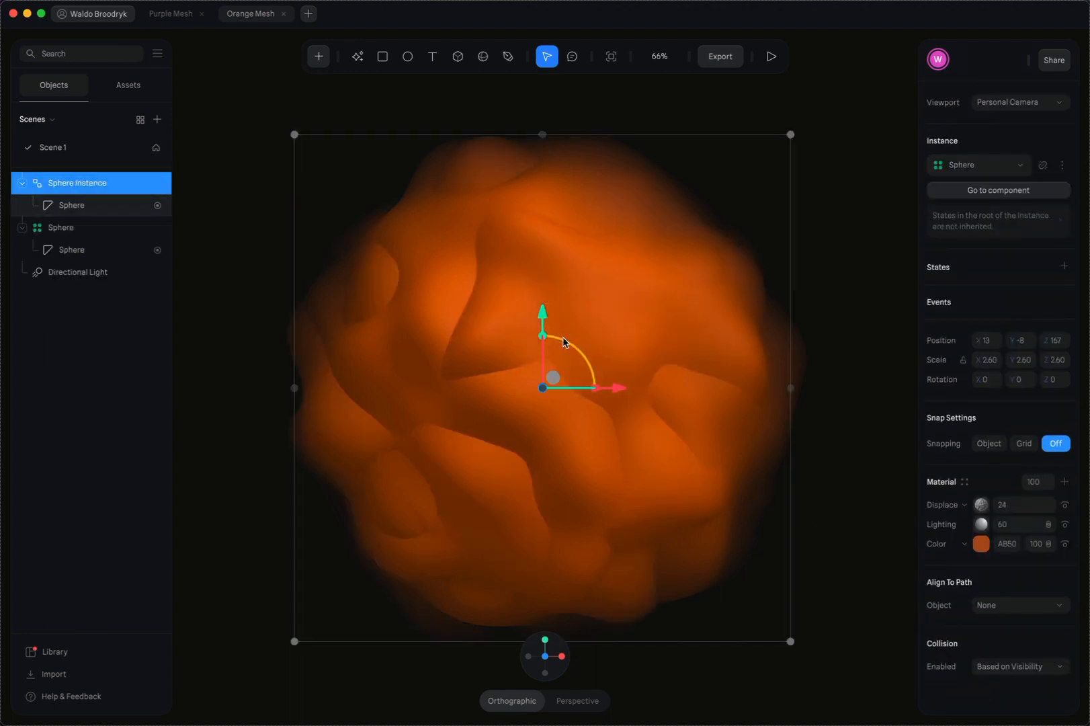
pyautogui.moveTo(539, 312); pyautogui.dragTo(539, 94)
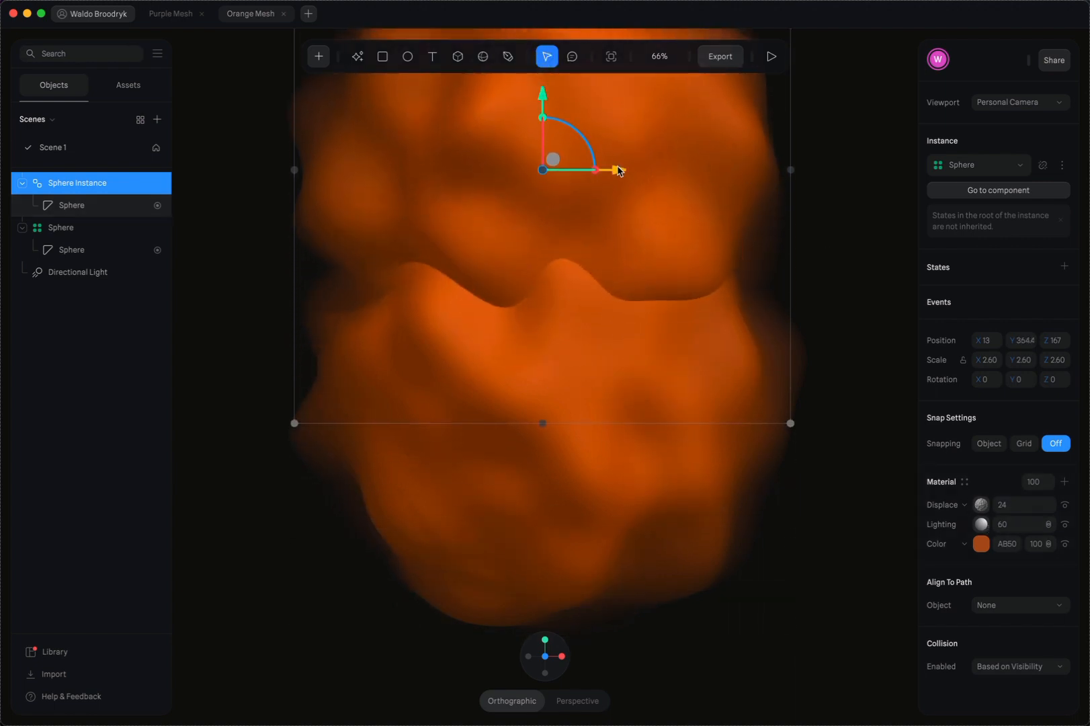
pyautogui.moveTo(618, 170); pyautogui.dragTo(932, 170)
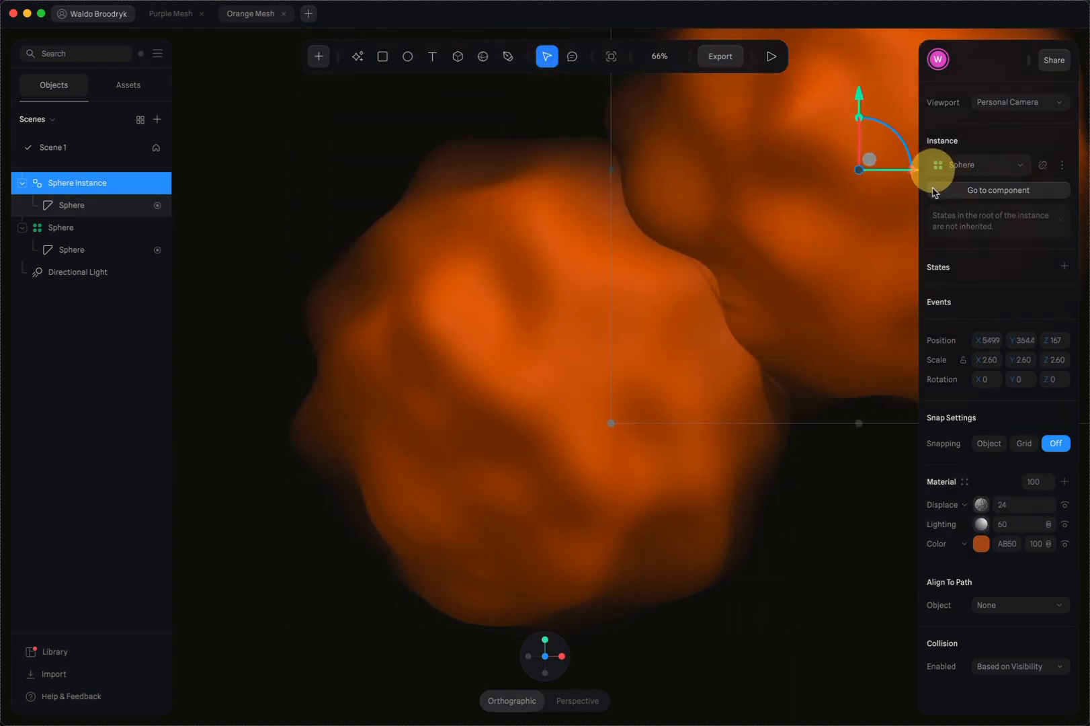
# Show the wireframe on the sphere inside Sphere Instance
pyautogui.click(87, 207)
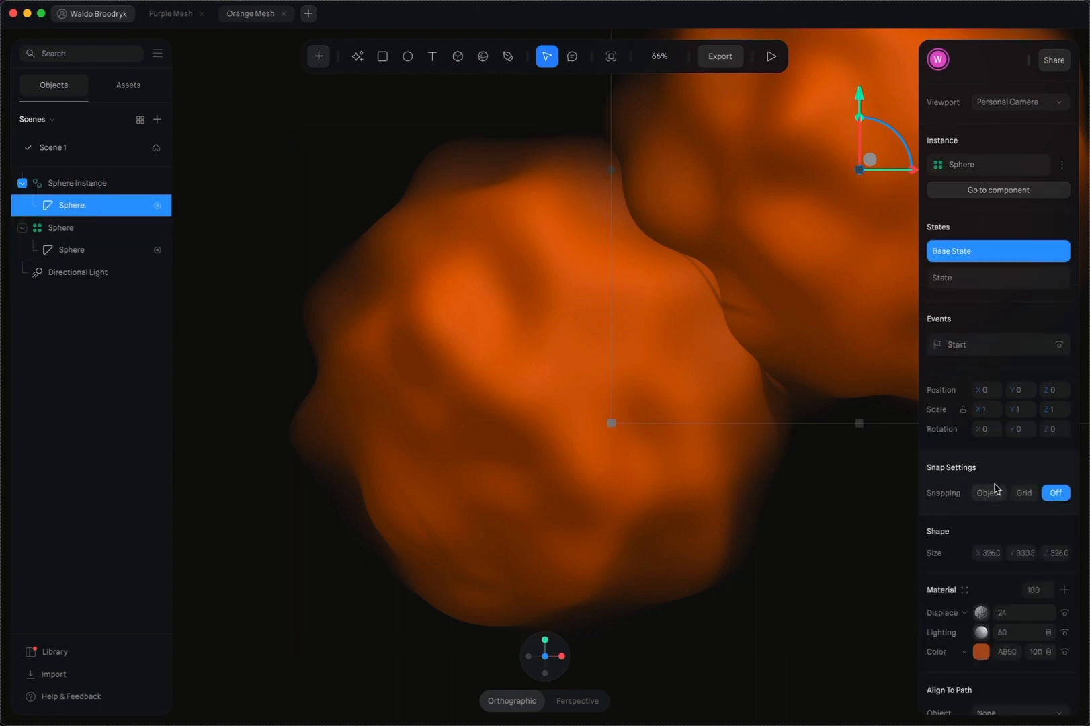
pyautogui.scroll(-5, 943, 557)
pyautogui.click(992, 614)
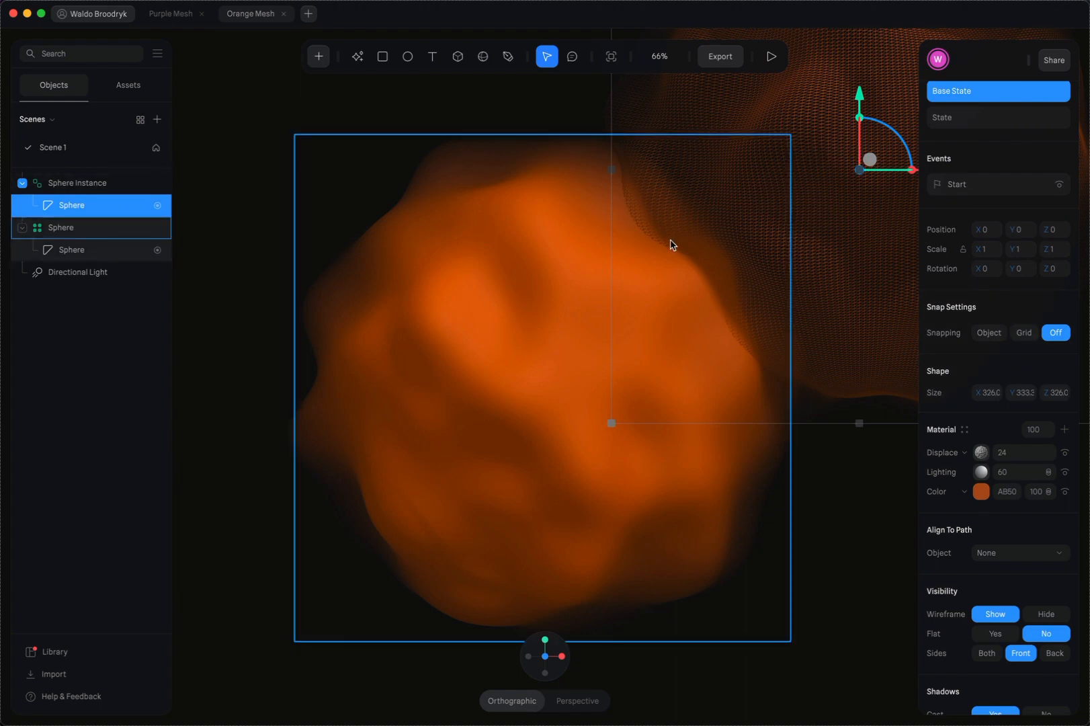
pyautogui.scroll(1, 673, 245)
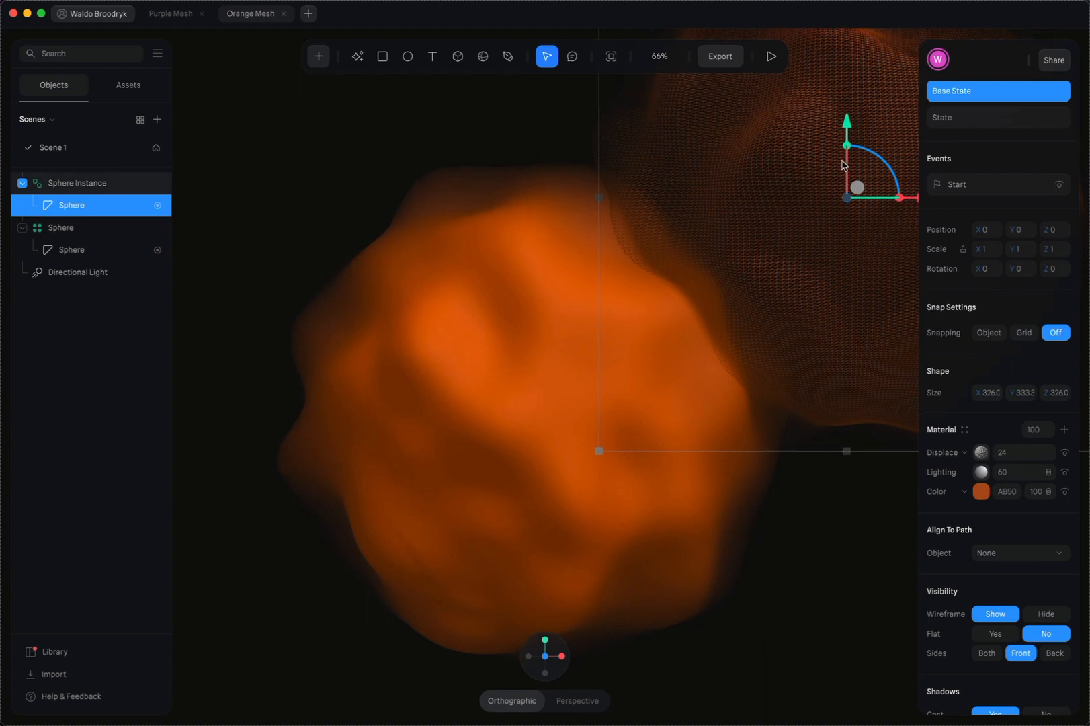
# Duplicate Sphere Instance, move the copy to about X -185 and stretch its X scale to 4.05
pyautogui.click(98, 191)
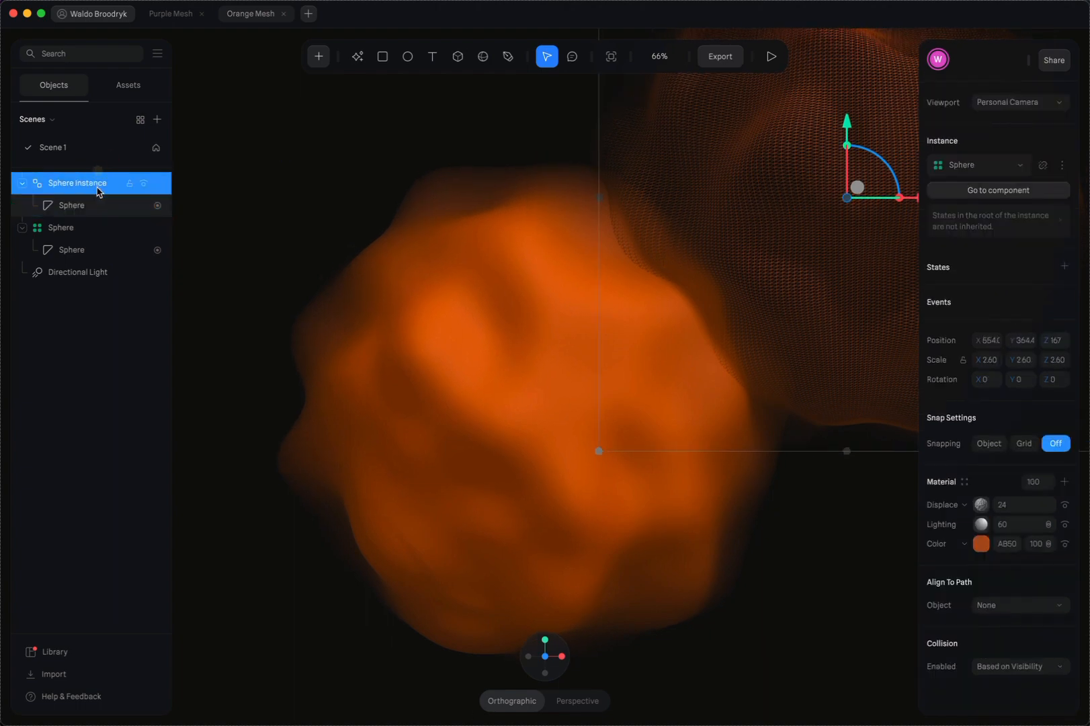
pyautogui.press('super+d')
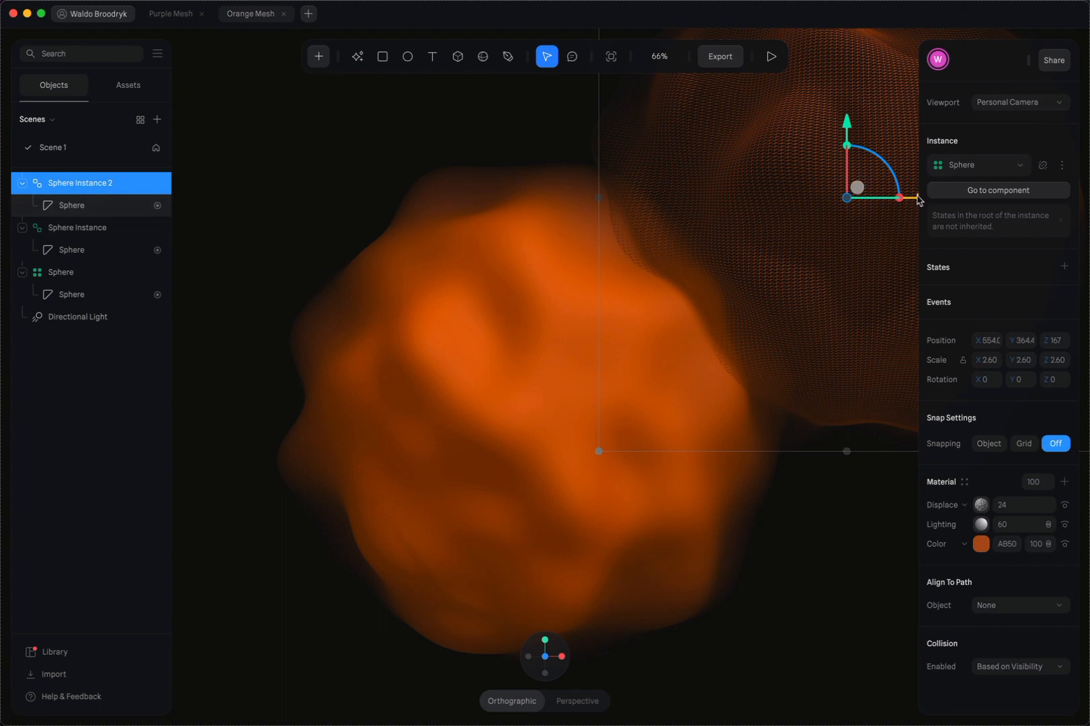
pyautogui.moveTo(918, 200); pyautogui.dragTo(500, 201)
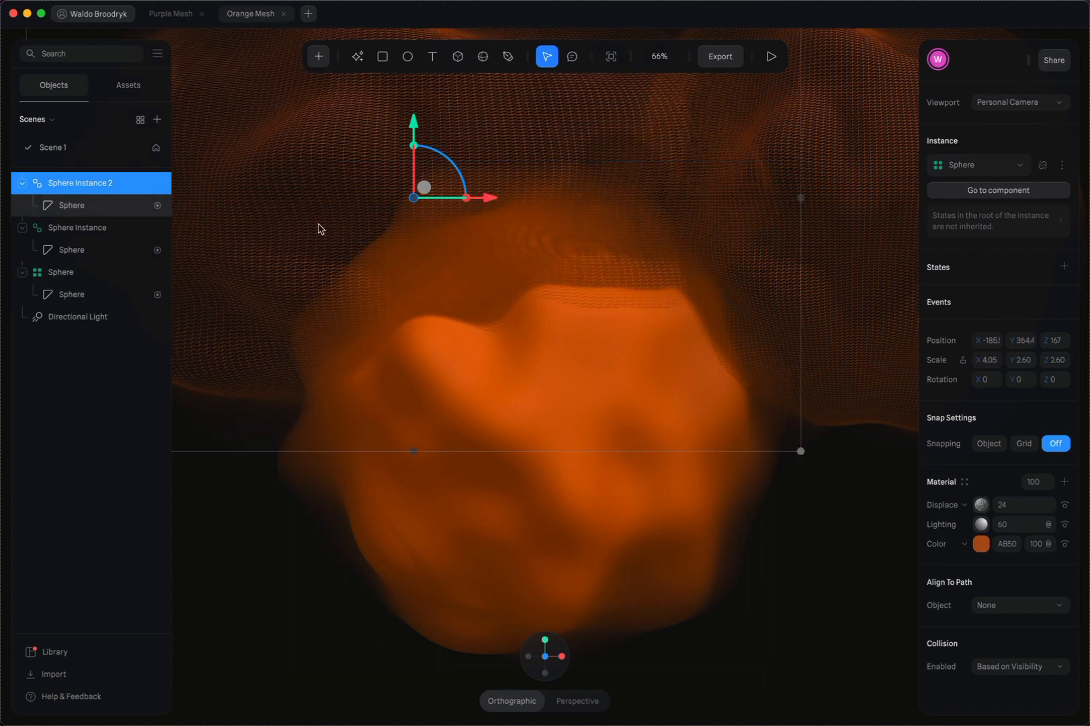
# Duplicate Sphere Instance 2, place the copy at about X -220, Y -240, and darken its material color to dark brown
pyautogui.press('super+d')
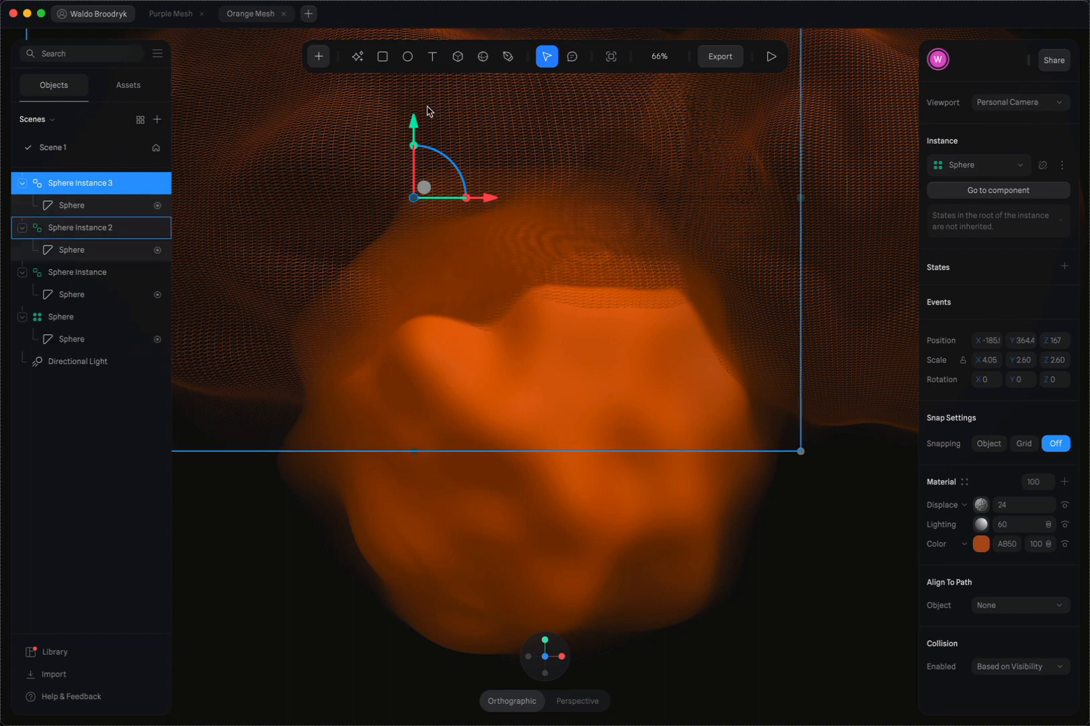
pyautogui.moveTo(415, 123); pyautogui.dragTo(358, 479)
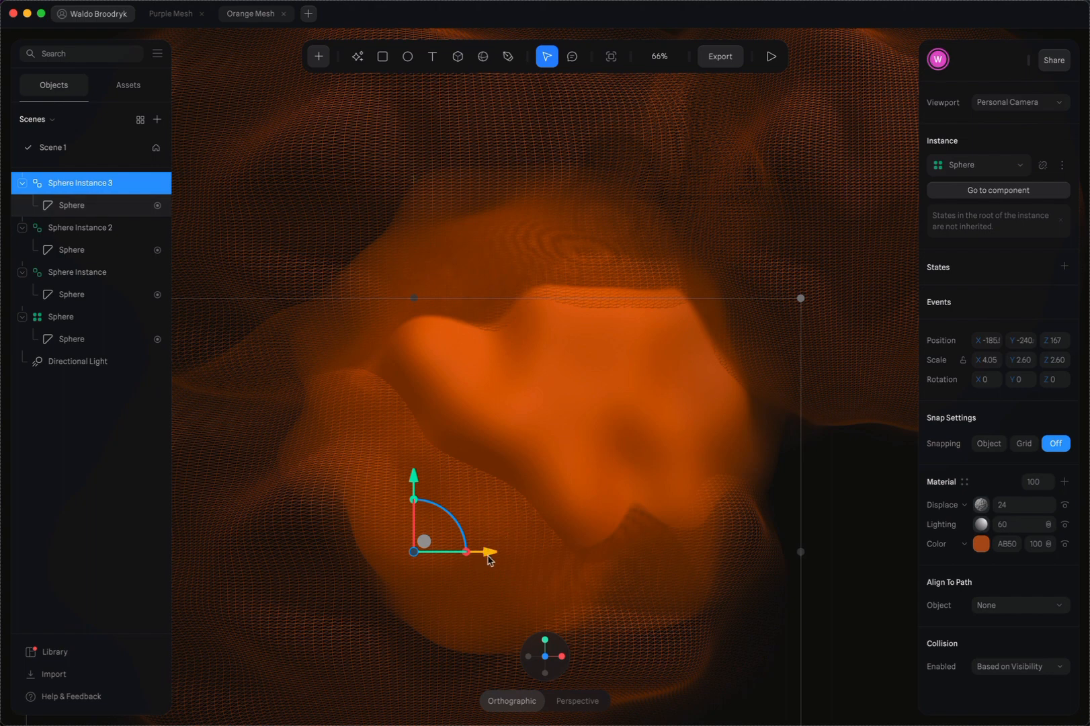
pyautogui.moveTo(489, 557); pyautogui.dragTo(468, 556)
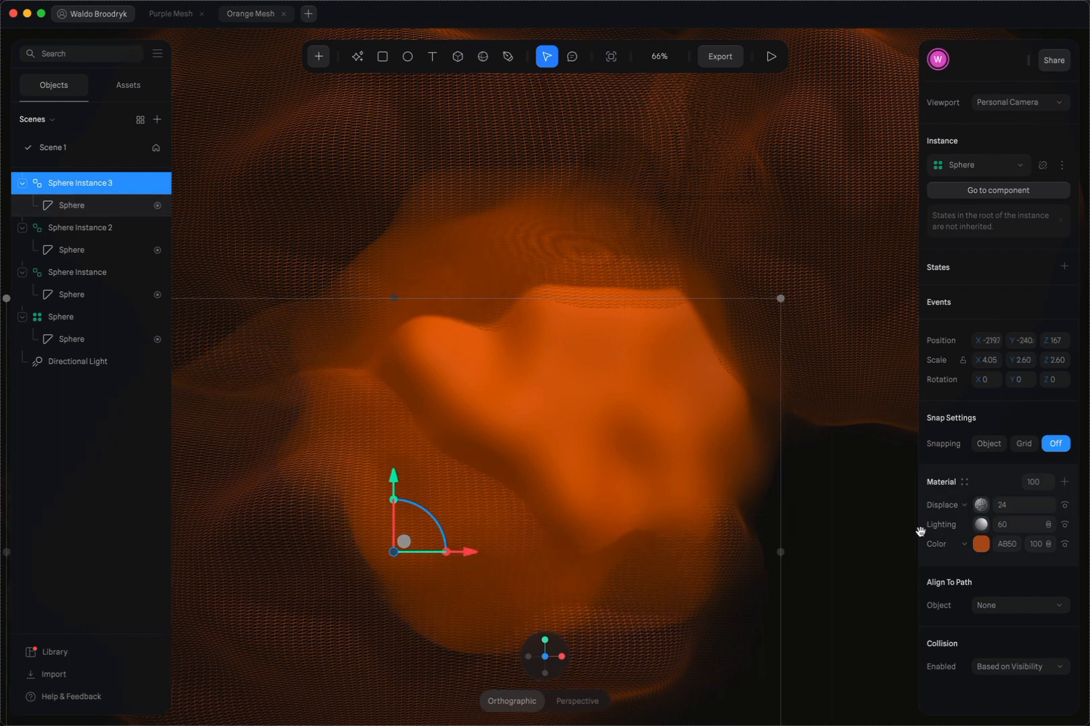
pyautogui.click(983, 545)
pyautogui.moveTo(1051, 611); pyautogui.dragTo(1053, 649)
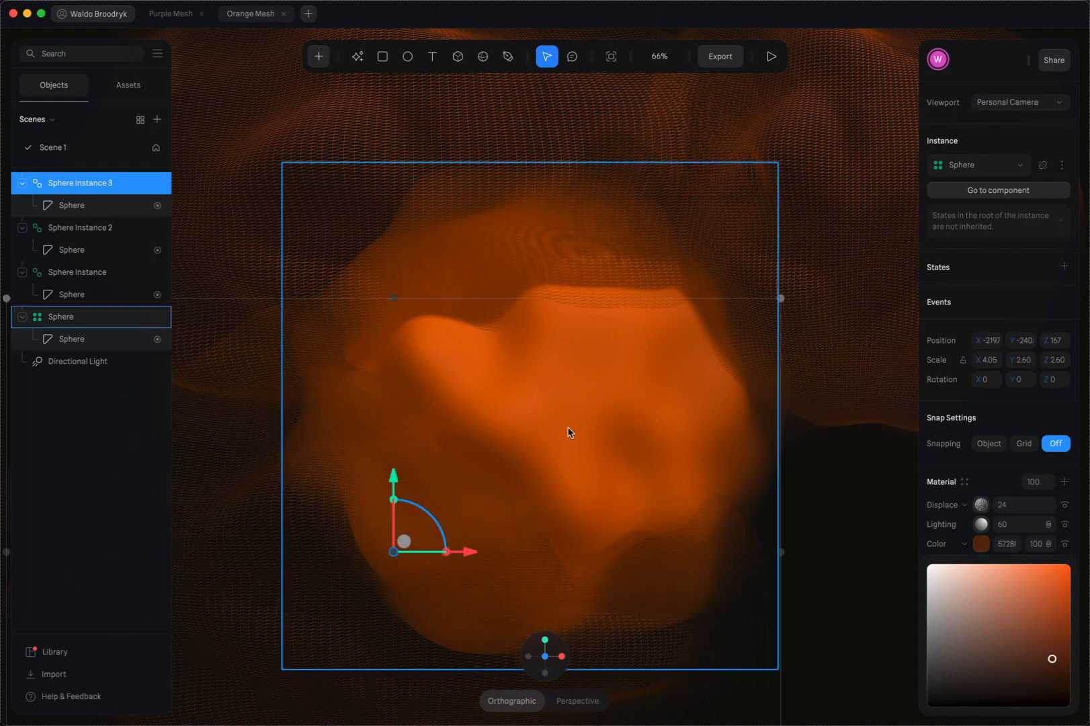
# Duplicate the dark brown Sphere Instance 3 and move the copy along X to about 538
pyautogui.scroll(-2, 569, 431)
pyautogui.hscroll(2, 568, 431)
pyautogui.scroll(1, 568, 430)
pyautogui.hscroll(-1, 568, 430)
pyautogui.keyDown('ctrl'); pyautogui.scroll(-3, 272, 395); pyautogui.keyUp('ctrl')
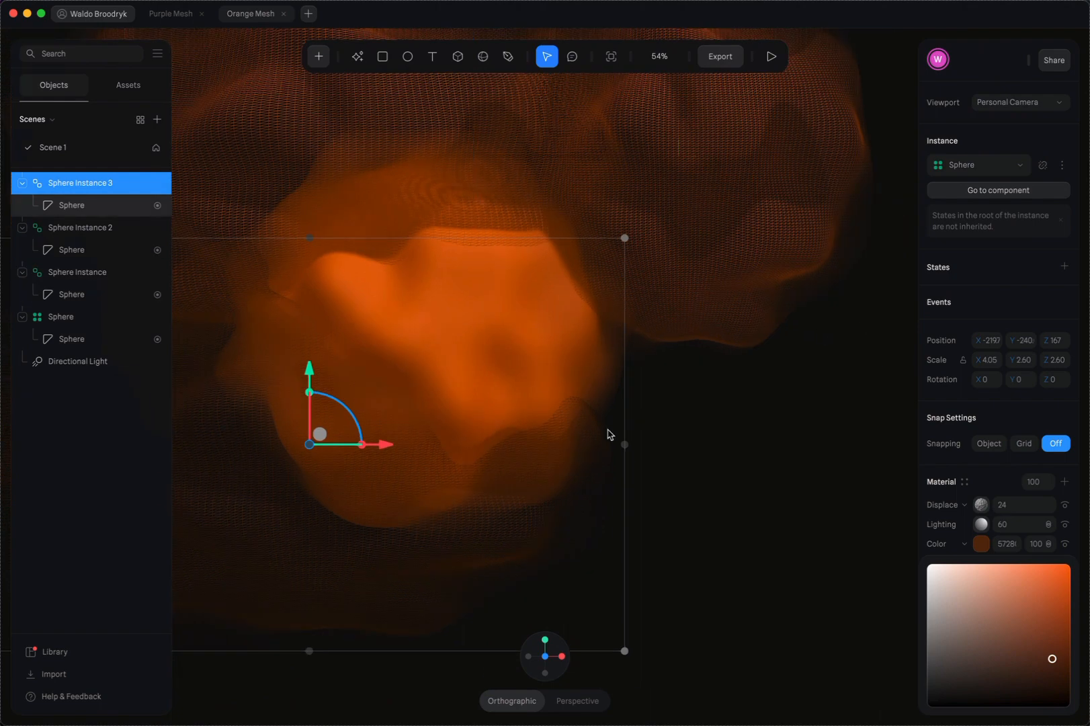
pyautogui.press('super+d')
pyautogui.moveTo(380, 447); pyautogui.dragTo(745, 444)
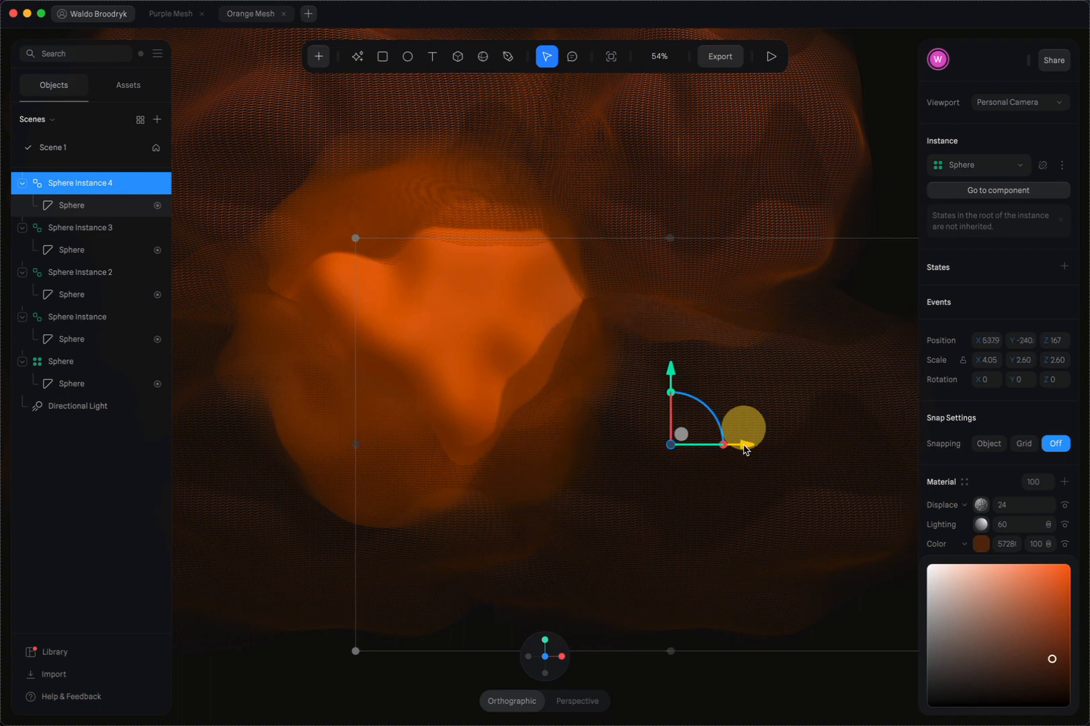
# Look over the arrangement of overlapping spheres at different zoom levels and preview the animation
pyautogui.scroll(2, 540, 372)
pyautogui.hscroll(-2, 540, 371)
pyautogui.scroll(-1, 539, 372)
pyautogui.hscroll(1, 540, 371)
pyautogui.keyDown('ctrl'); pyautogui.scroll(5, 542, 375); pyautogui.keyUp('ctrl')
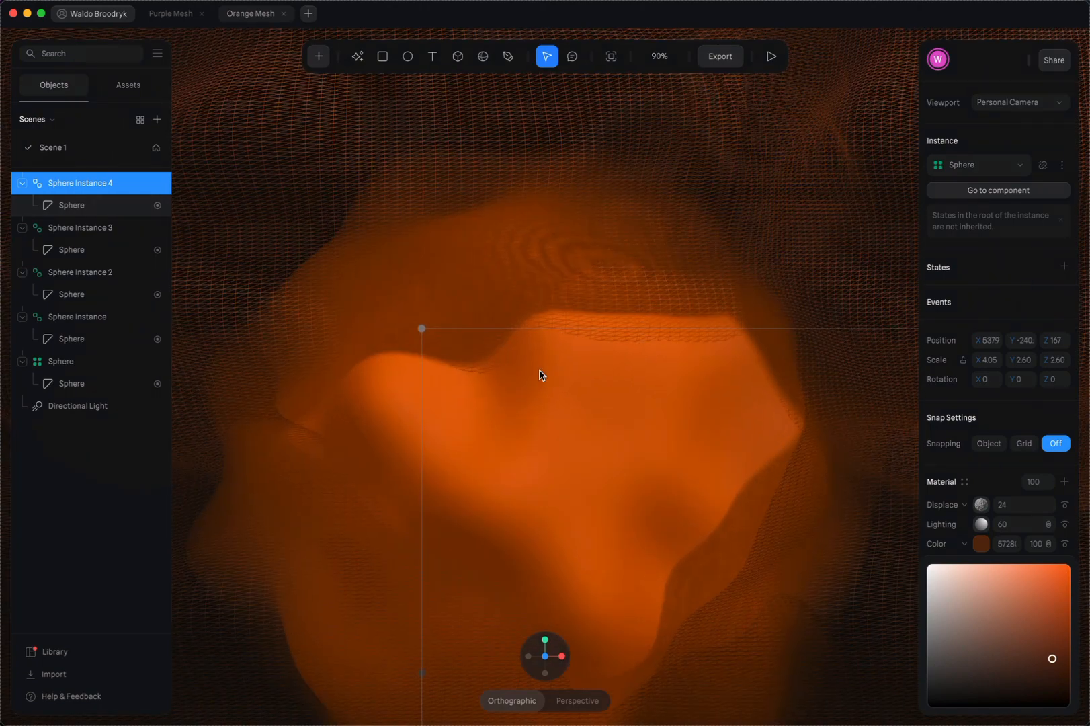
pyautogui.scroll(-1, 542, 374)
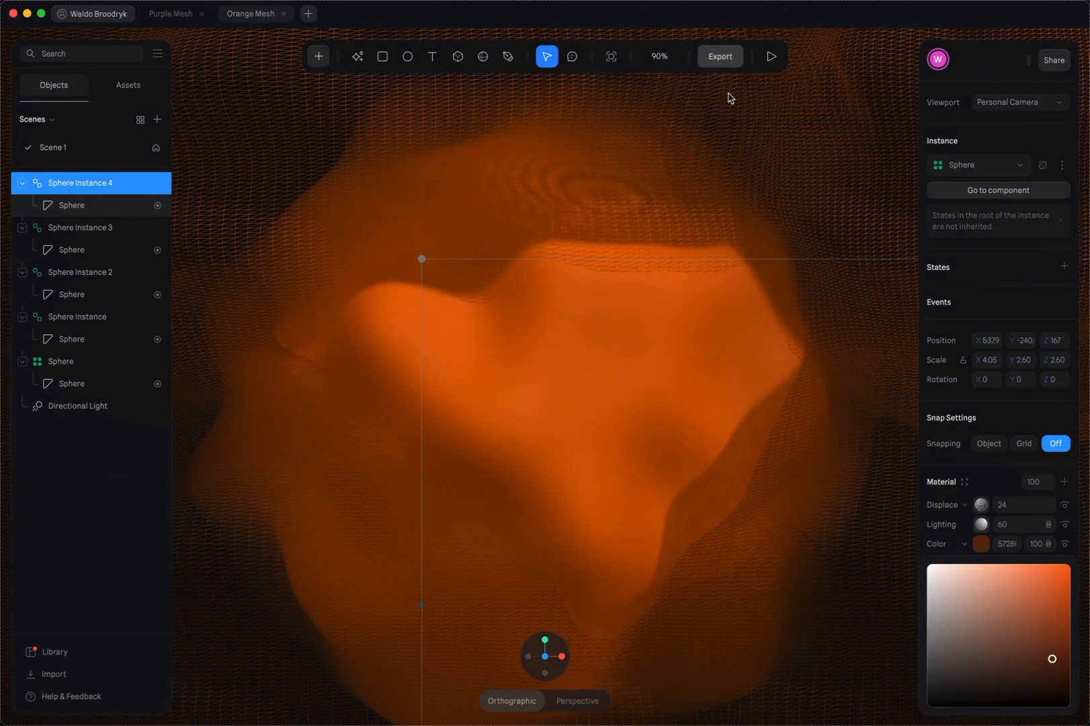
pyautogui.scroll(-1, 775, 114)
pyautogui.click(777, 53)
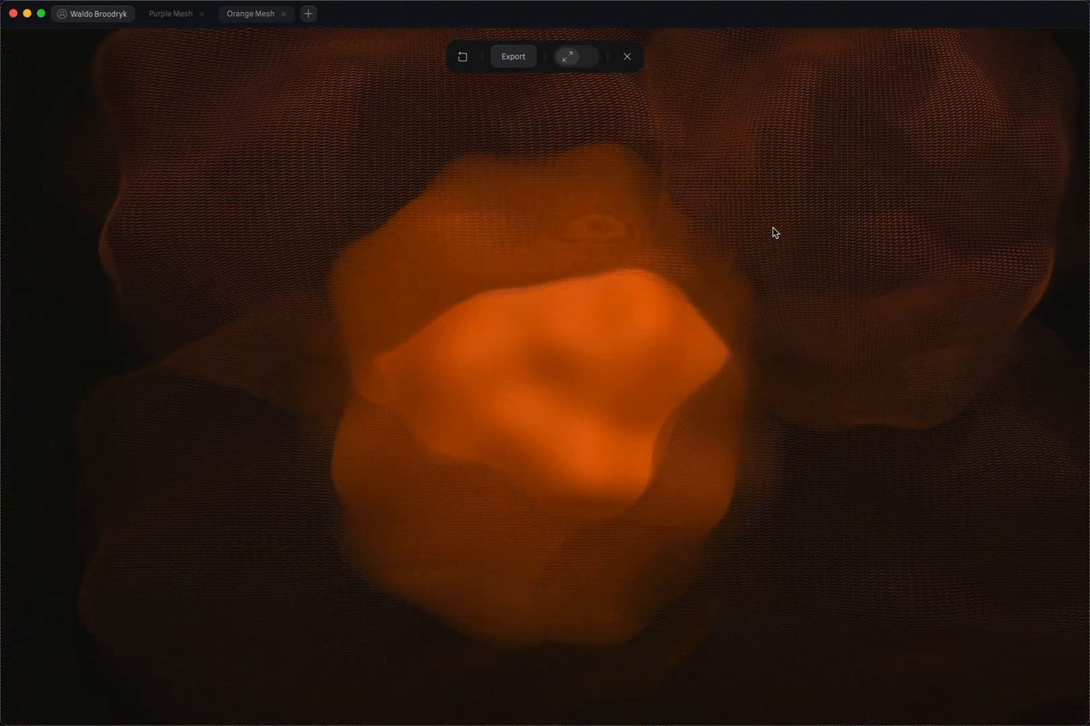
pyautogui.click(627, 56)
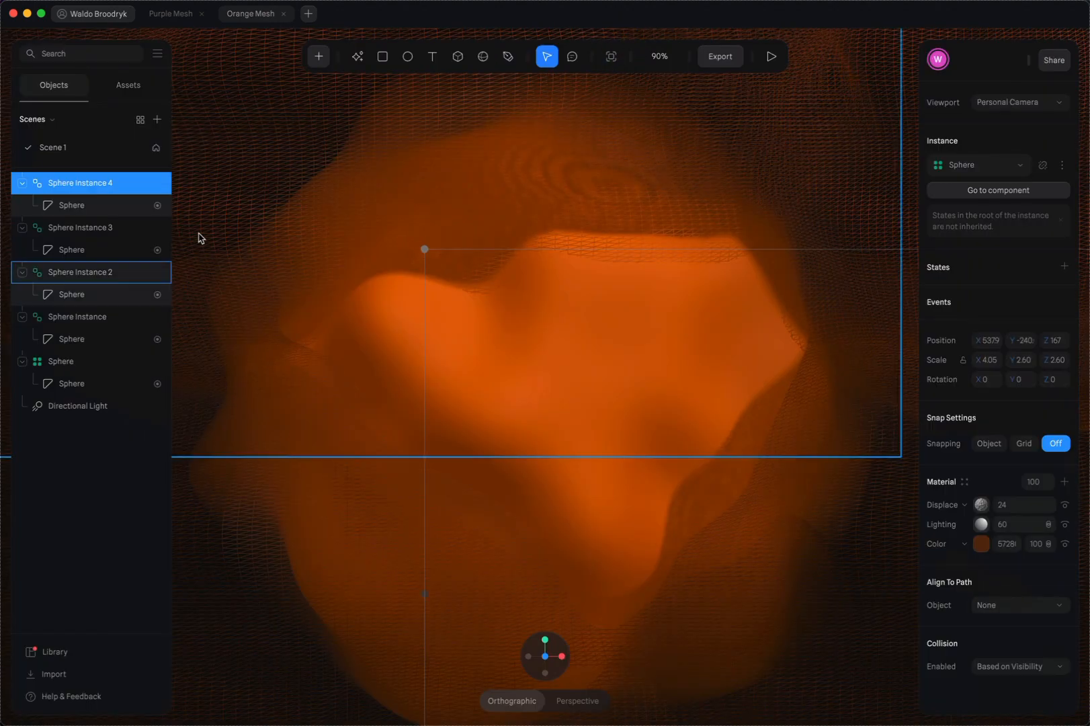
# Check the Purple Mesh file and its object list for comparison, and return to the Orange Mesh file
pyautogui.click(84, 383)
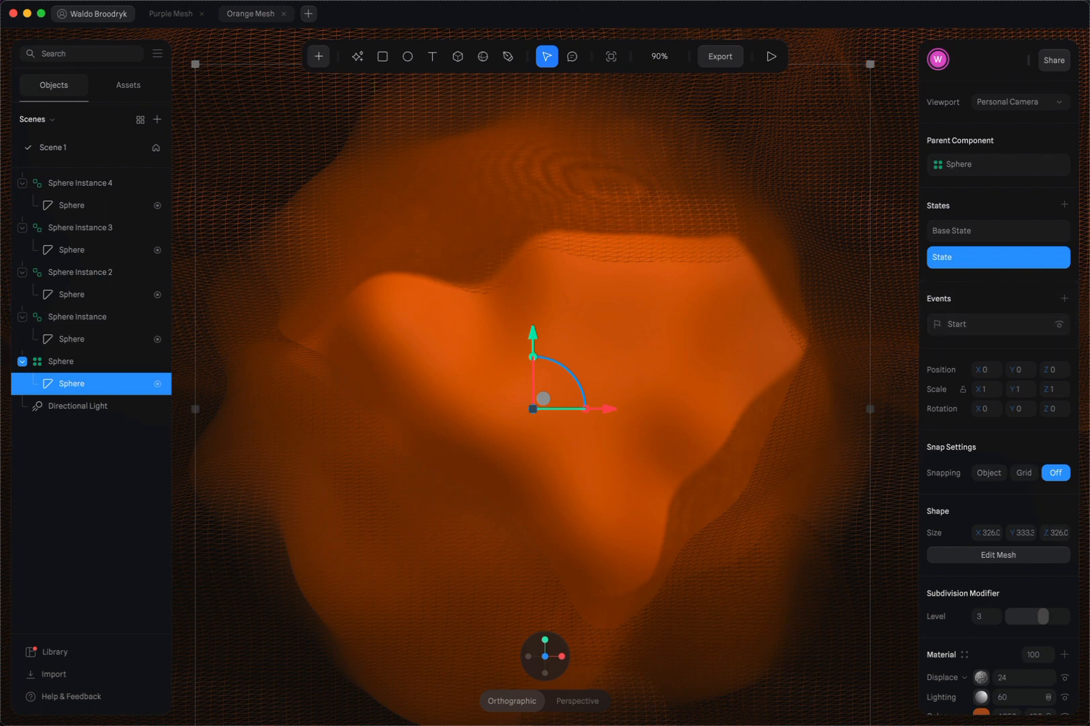
pyautogui.click(174, 14)
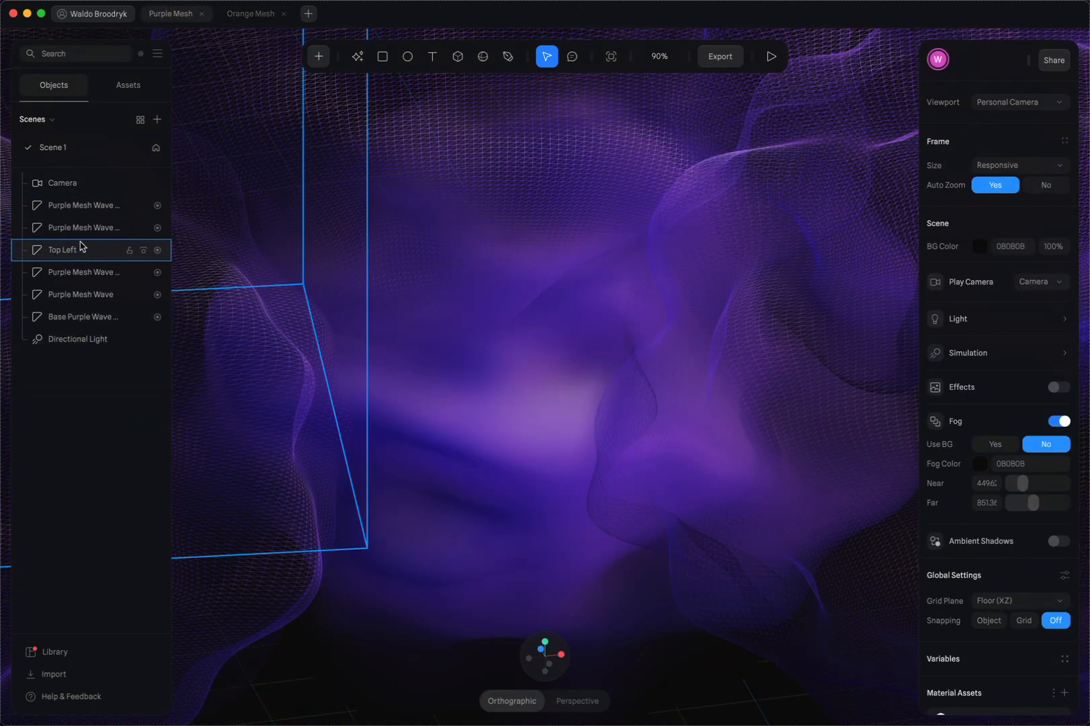
pyautogui.click(241, 13)
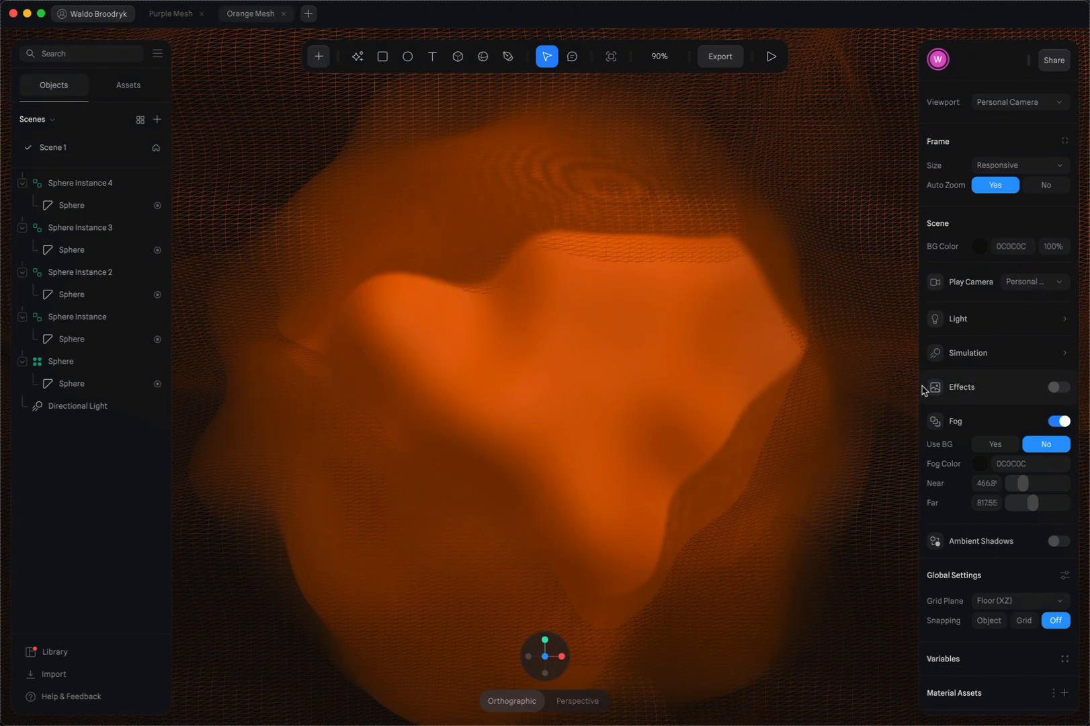
# Set the transition duration in the base sphere's Start event to 10 and preview the animation
pyautogui.click(84, 386)
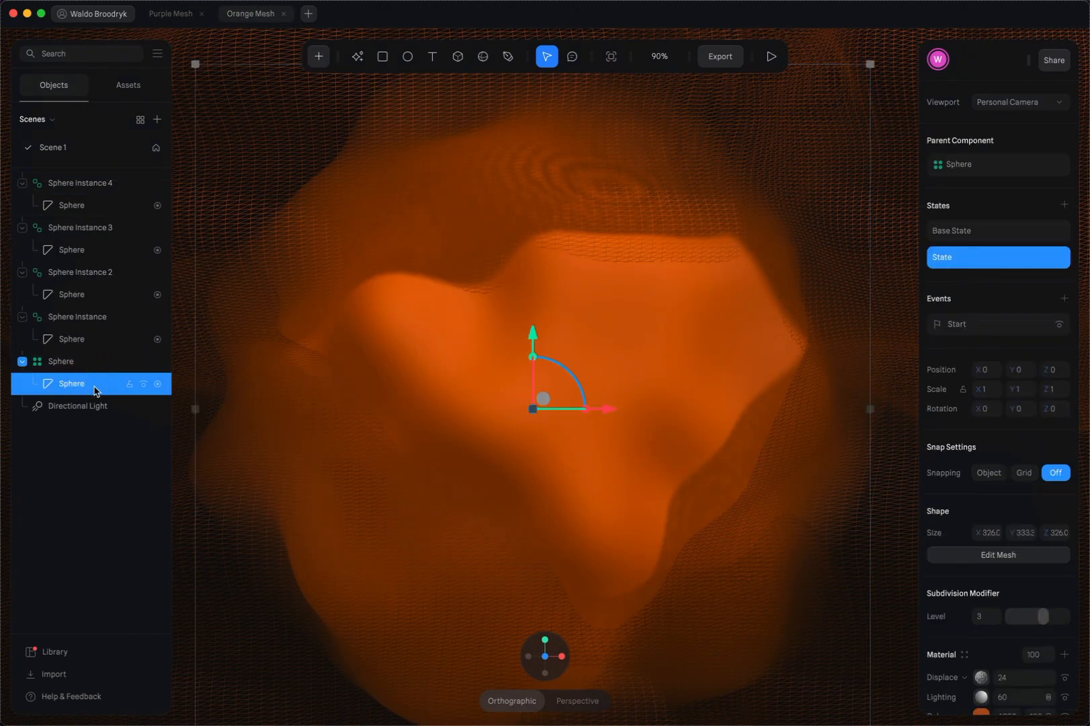
pyautogui.click(967, 326)
pyautogui.click(783, 301)
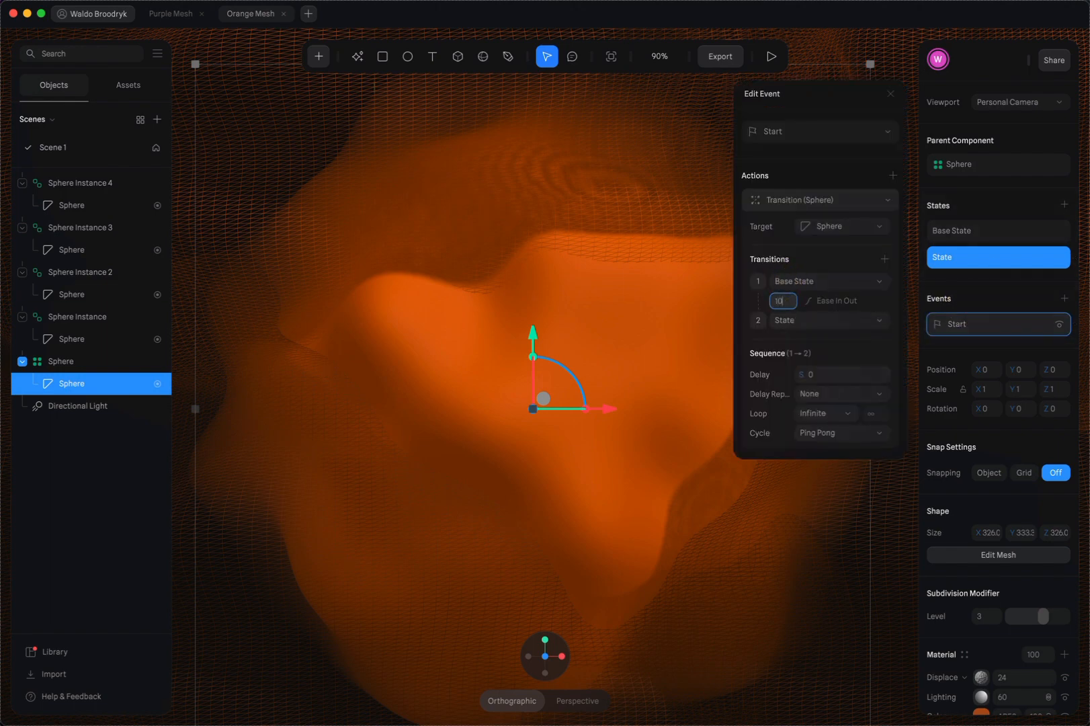
pyautogui.click(778, 59)
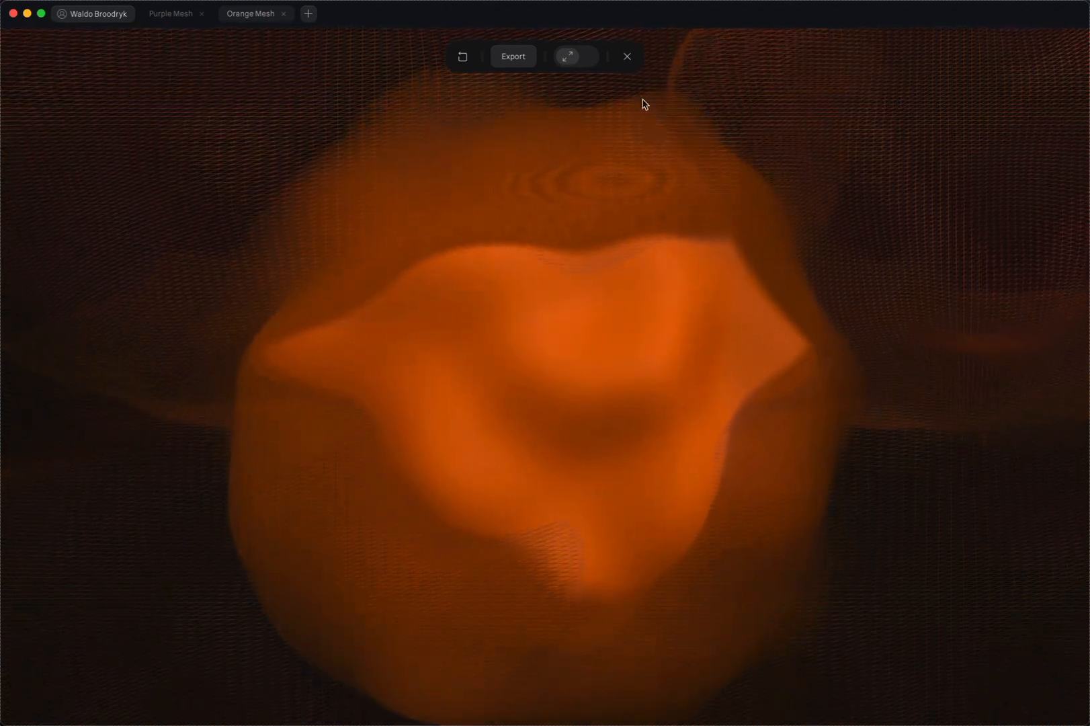
pyautogui.click(630, 60)
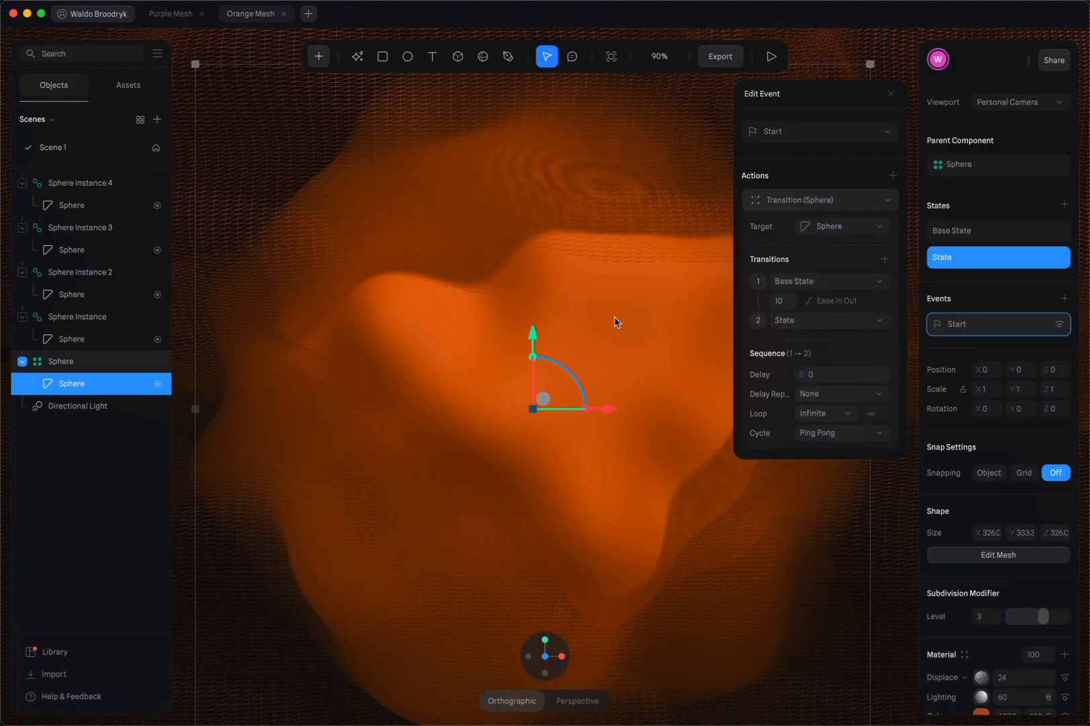
# Add a new shared camera to the scene and show the settings of Scene 1
pyautogui.click(1012, 100)
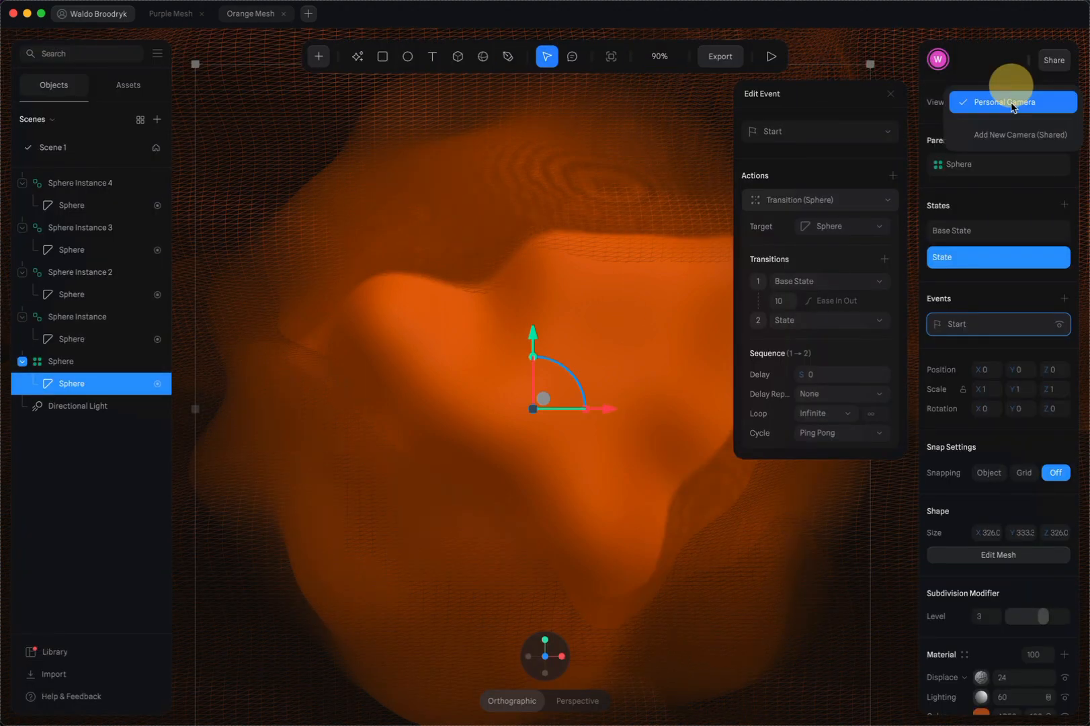
pyautogui.click(1011, 135)
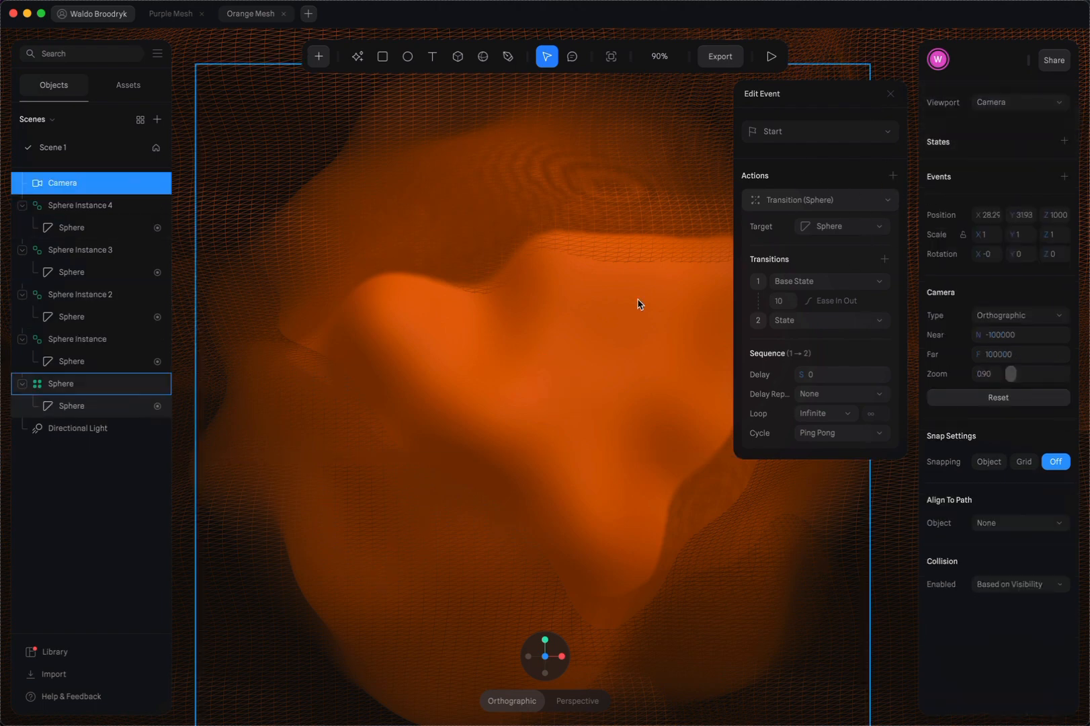
pyautogui.click(72, 148)
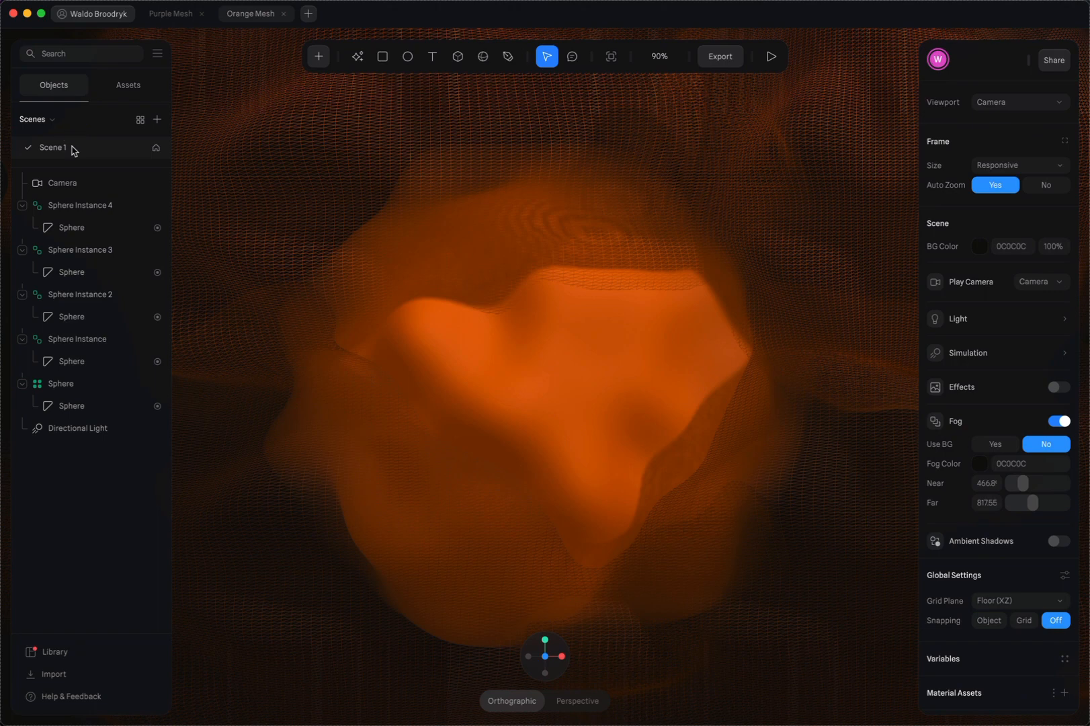
# Switch the viewport from the new shared camera to Personal Camera
pyautogui.click(1019, 108)
pyautogui.click(1018, 104)
pyautogui.click(995, 102)
pyautogui.click(994, 125)
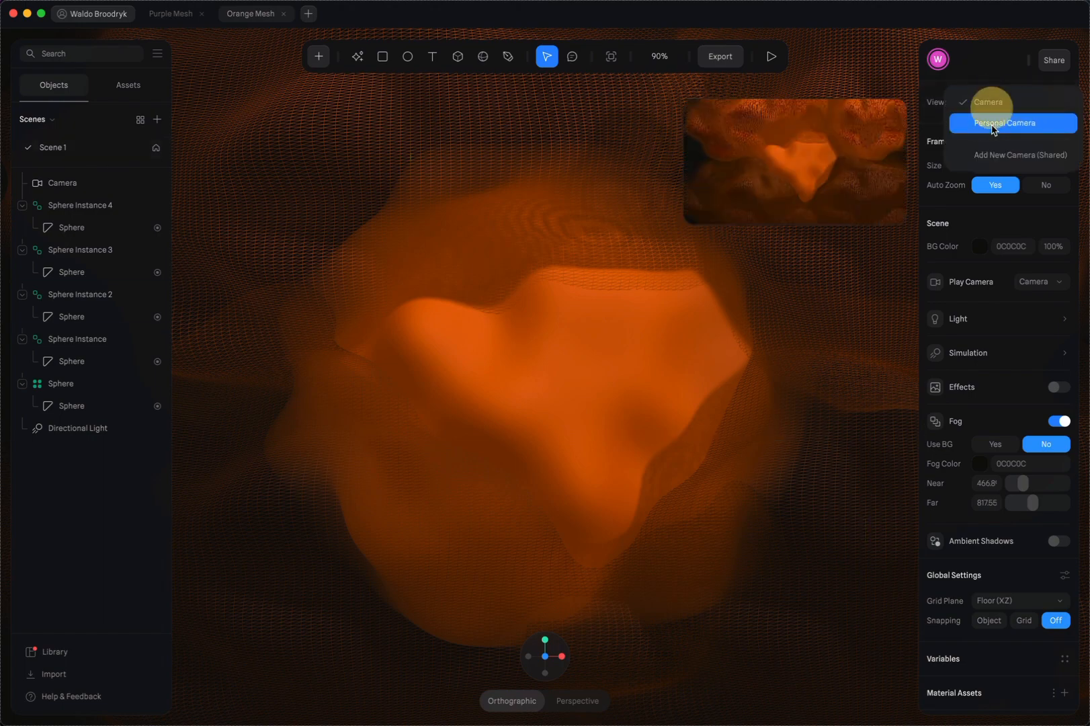
# Select all four wireframe sphere instances together and shift them slightly along the Z axis
pyautogui.keyDown('alt'); pyautogui.moveTo(711, 242); pyautogui.dragTo(689, 258); pyautogui.keyUp('alt')
pyautogui.scroll(-5, 688, 258)
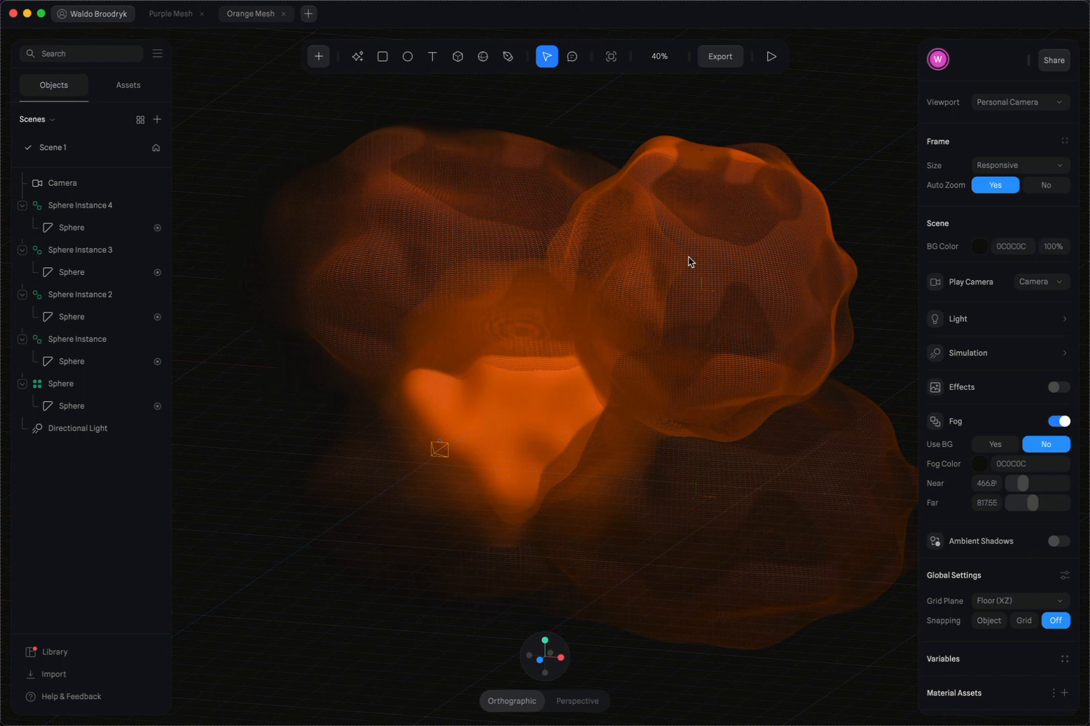
pyautogui.click(729, 243)
pyautogui.keyDown('shift'); pyautogui.click(394, 193); pyautogui.keyUp('shift')
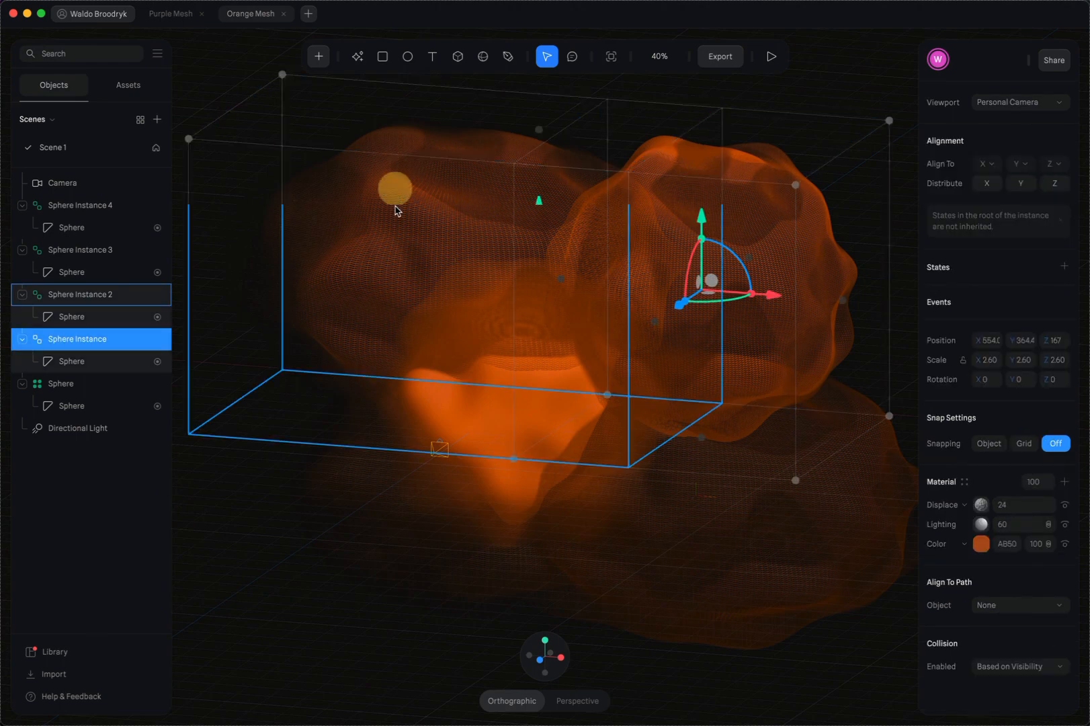
pyautogui.keyDown('shift'); pyautogui.click(756, 554); pyautogui.keyUp('shift')
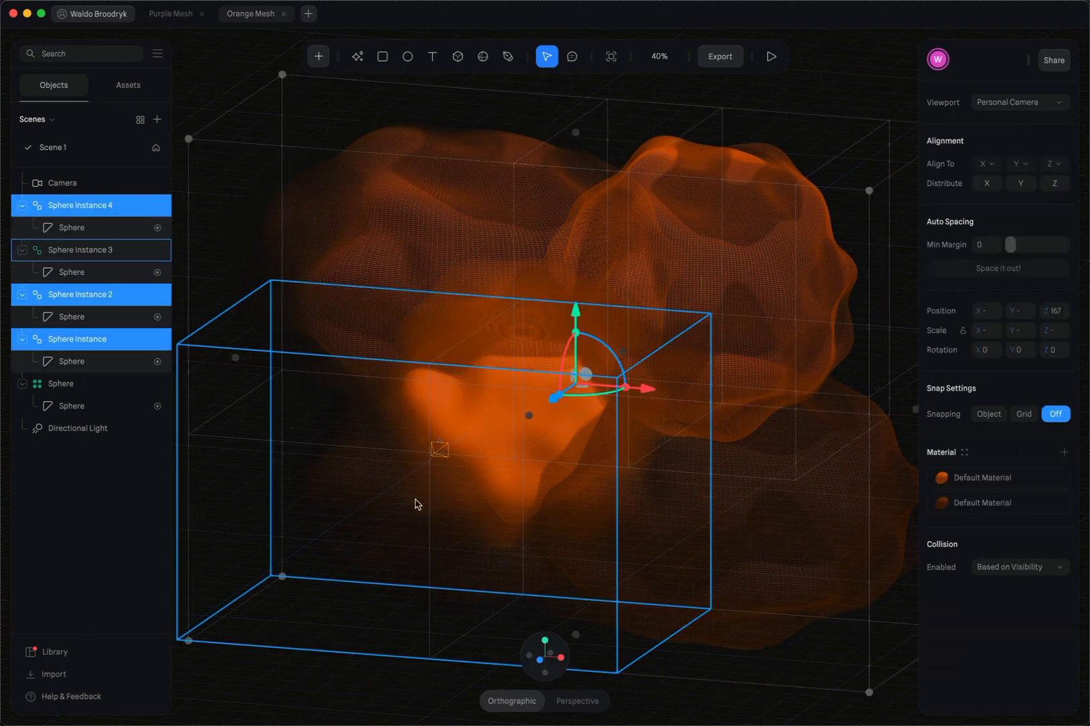
pyautogui.keyDown('shift'); pyautogui.click(368, 509); pyautogui.keyUp('shift')
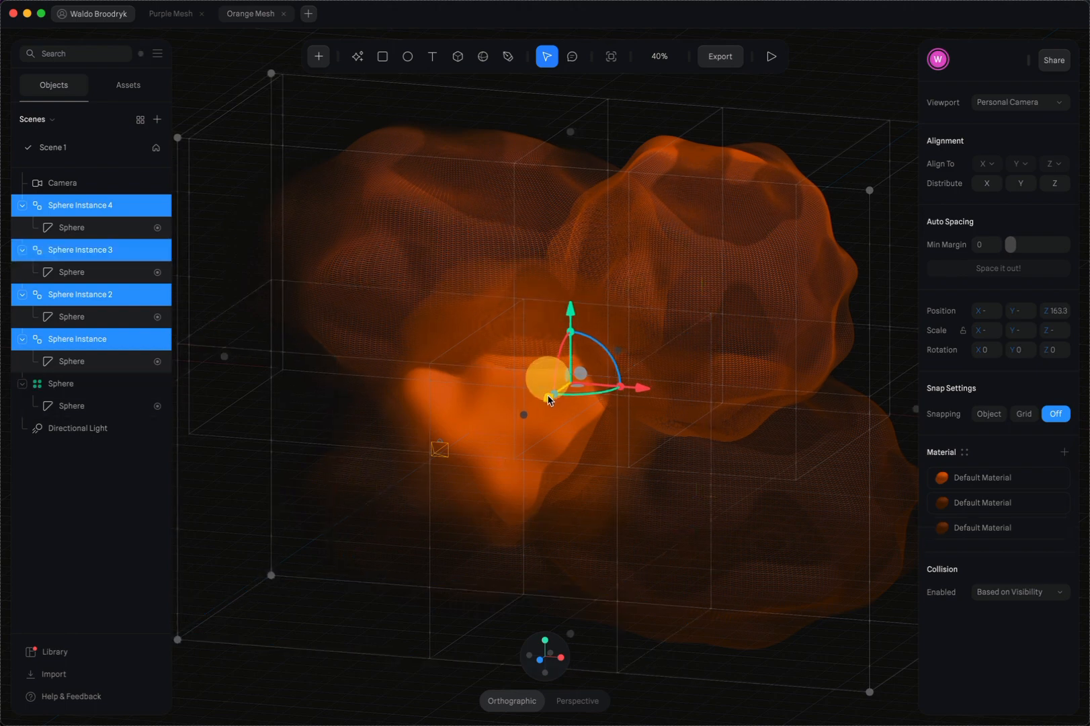
pyautogui.moveTo(548, 399); pyautogui.dragTo(573, 395)
pyautogui.keyDown('alt'); pyautogui.moveTo(719, 500); pyautogui.dragTo(744, 492); pyautogui.keyUp('alt')
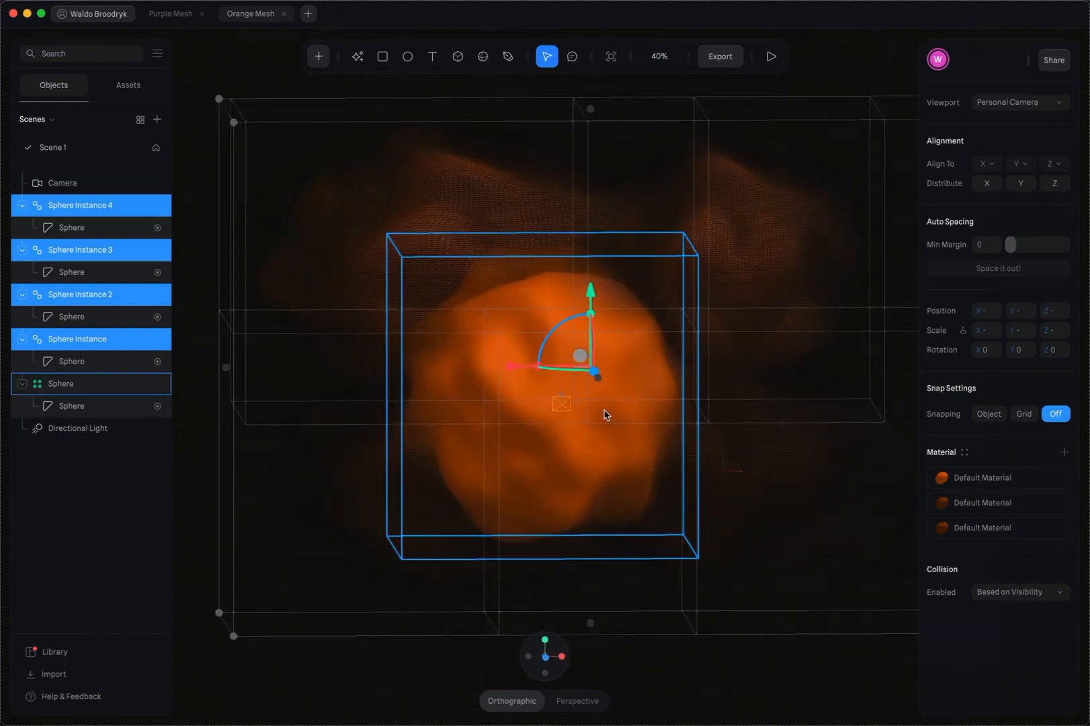
# Rotate the four selected sphere instances about Y to 3.08 and check their placement around the base sphere
pyautogui.scroll(5, 605, 415)
pyautogui.scroll(-5, 605, 414)
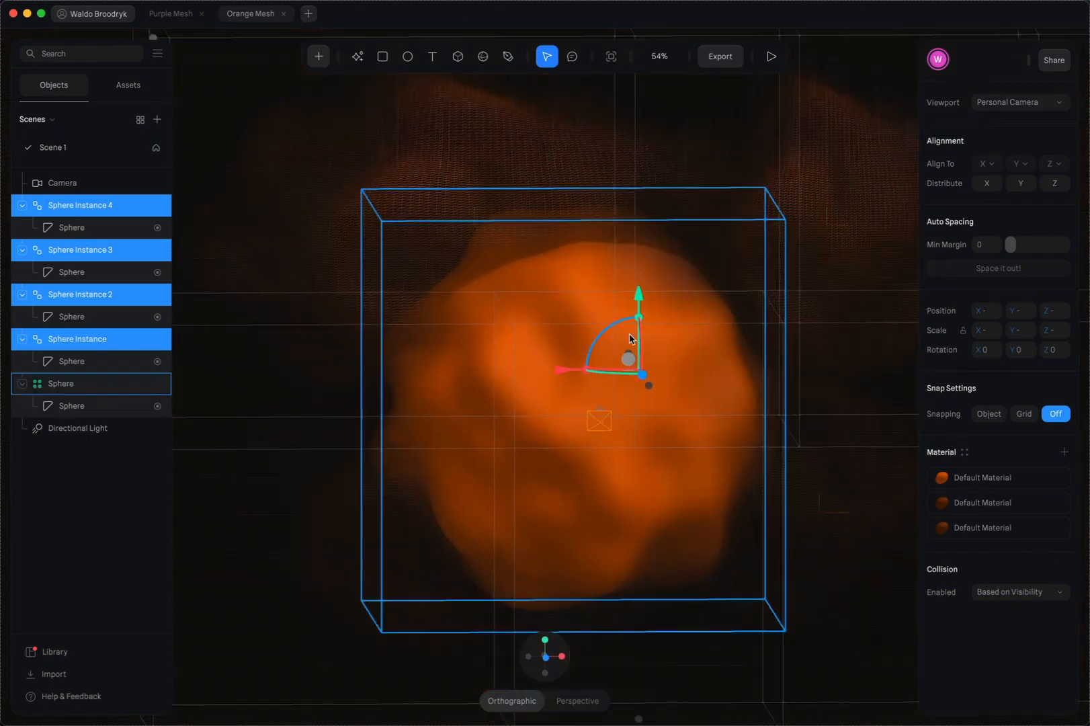
pyautogui.keyDown('alt'); pyautogui.moveTo(780, 409); pyautogui.dragTo(760, 390); pyautogui.keyUp('alt')
pyautogui.moveTo(578, 378); pyautogui.dragTo(608, 384)
pyautogui.hscroll(-1, 607, 384)
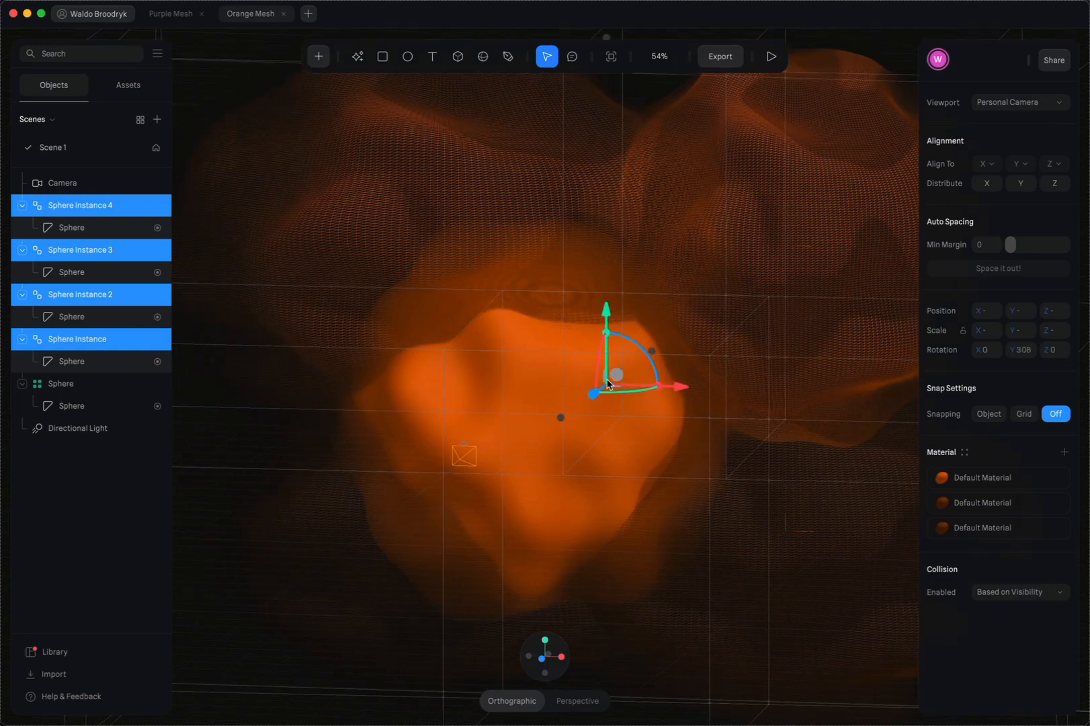
pyautogui.click(542, 658)
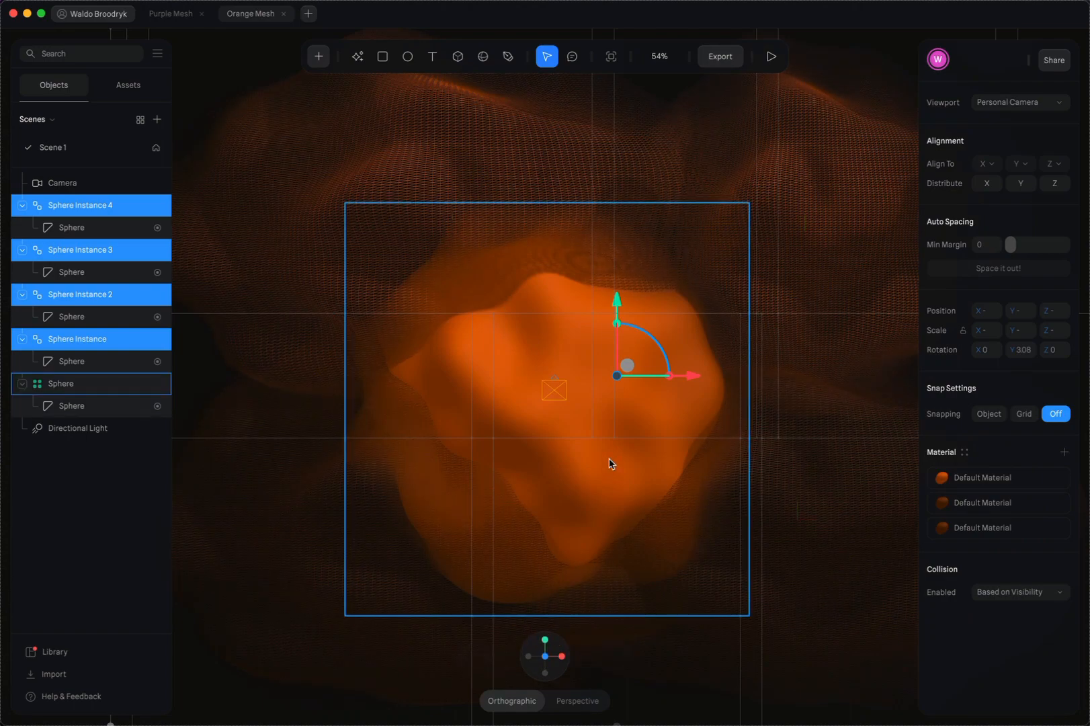
pyautogui.moveTo(770, 271)
pyautogui.mouseDown()
pyautogui.moveTo(752, 285)
pyautogui.moveTo(755, 264)
pyautogui.mouseUp()
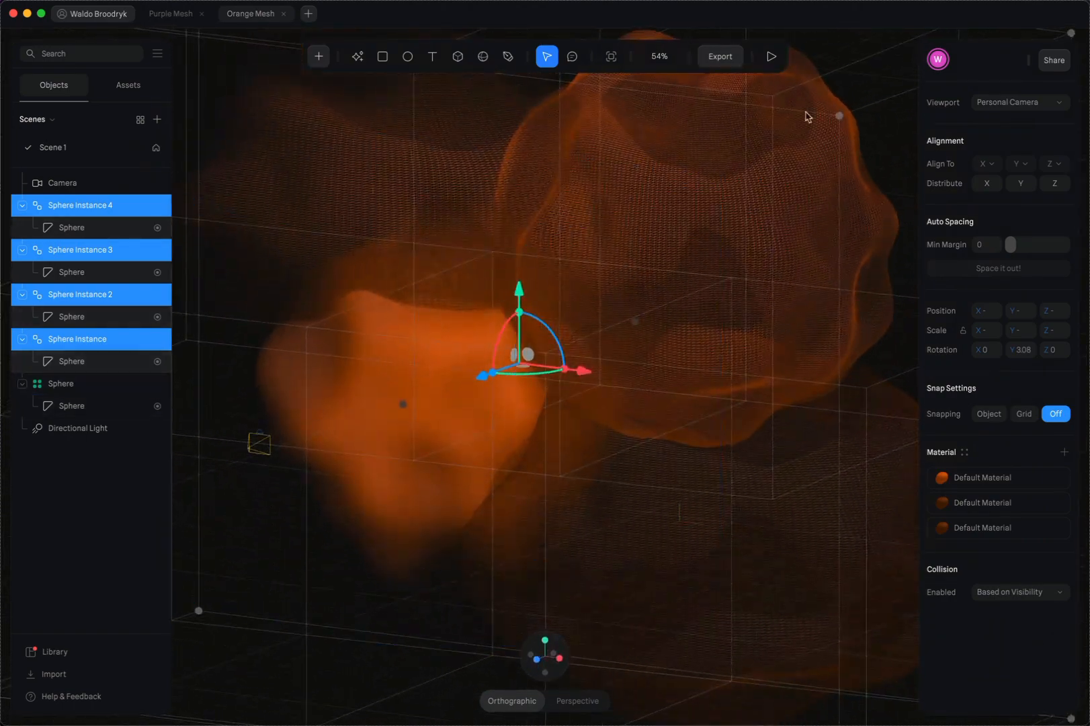
# Preview the scene, check the viewport through the shared Camera, and return to Personal Camera
pyautogui.click(771, 56)
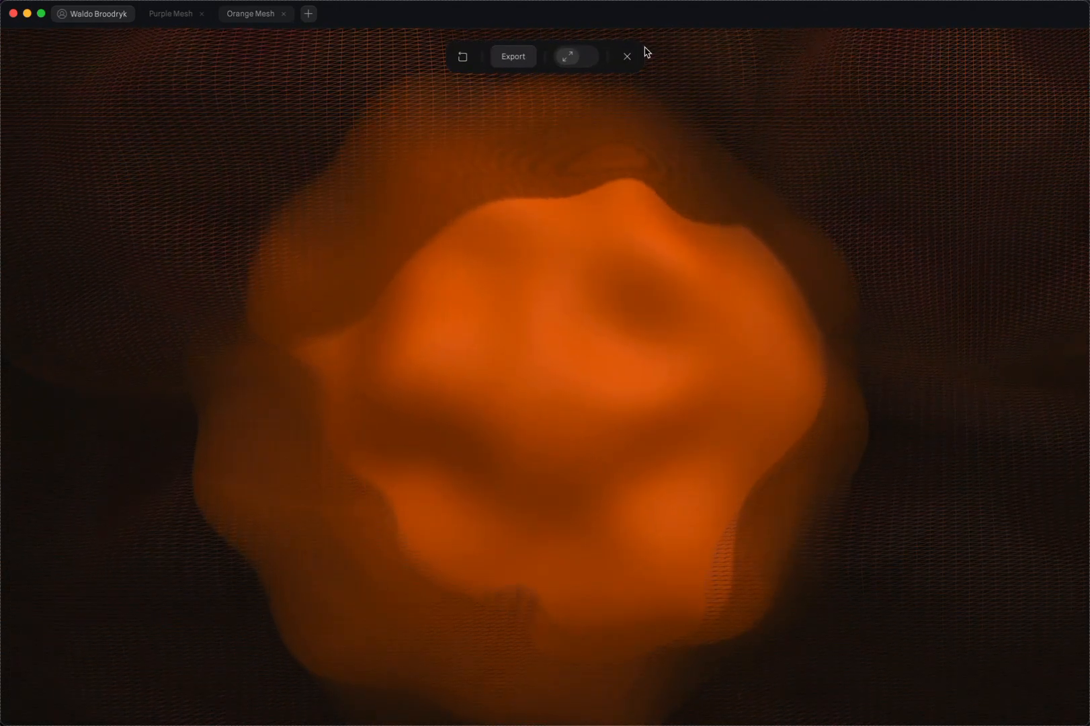
pyautogui.click(627, 58)
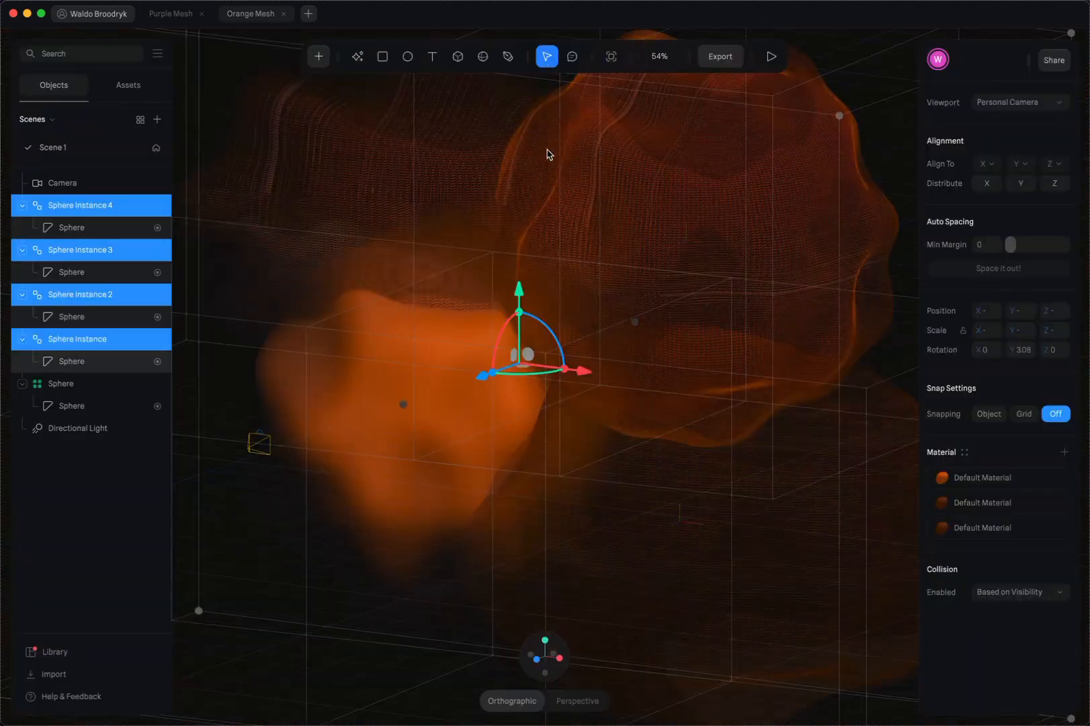
pyautogui.click(1005, 106)
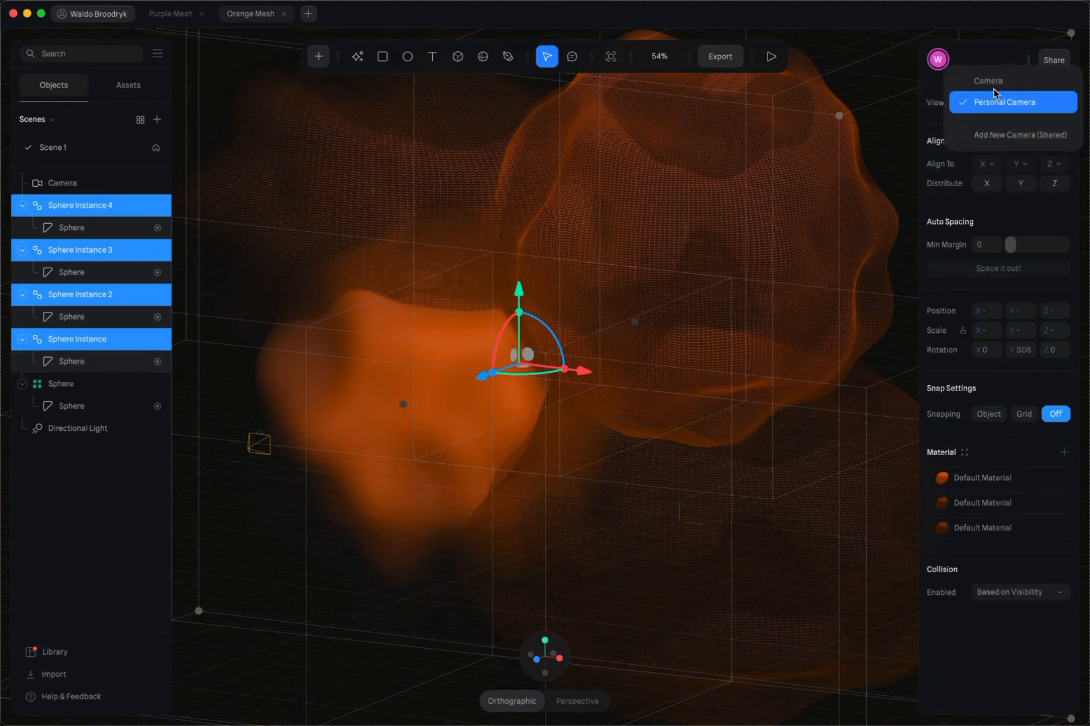
pyautogui.click(993, 81)
pyautogui.click(996, 107)
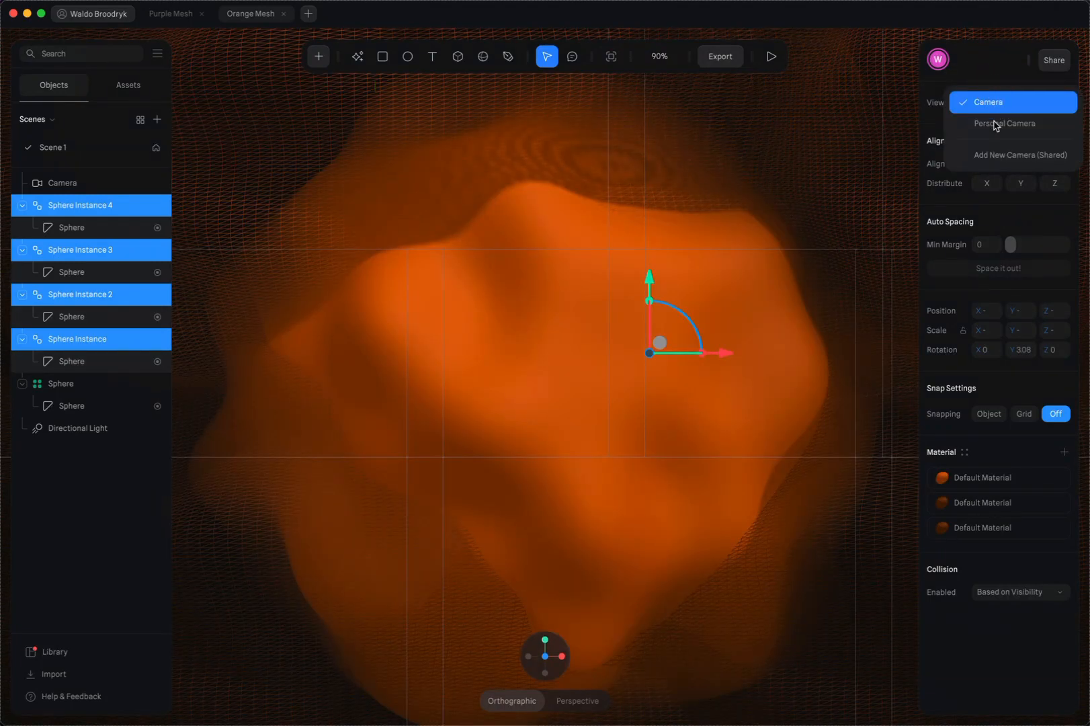
pyautogui.click(998, 123)
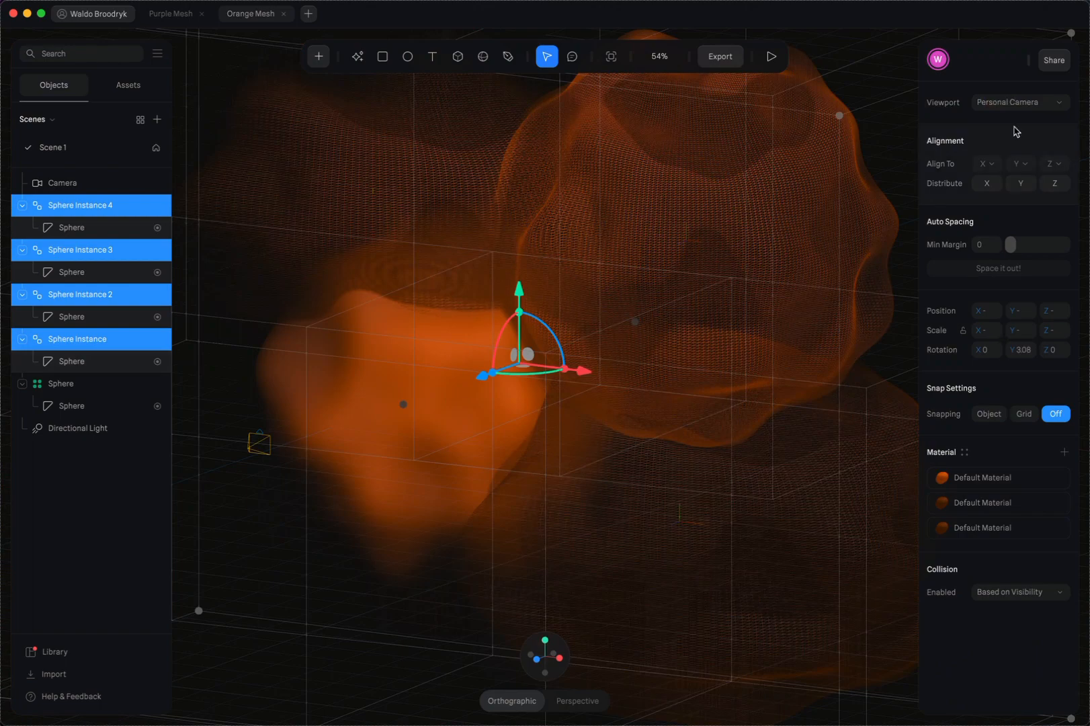
# Look at the Purple Mesh file for comparison and return to the Orange Mesh file
pyautogui.moveTo(655, 369); pyautogui.dragTo(688, 355)
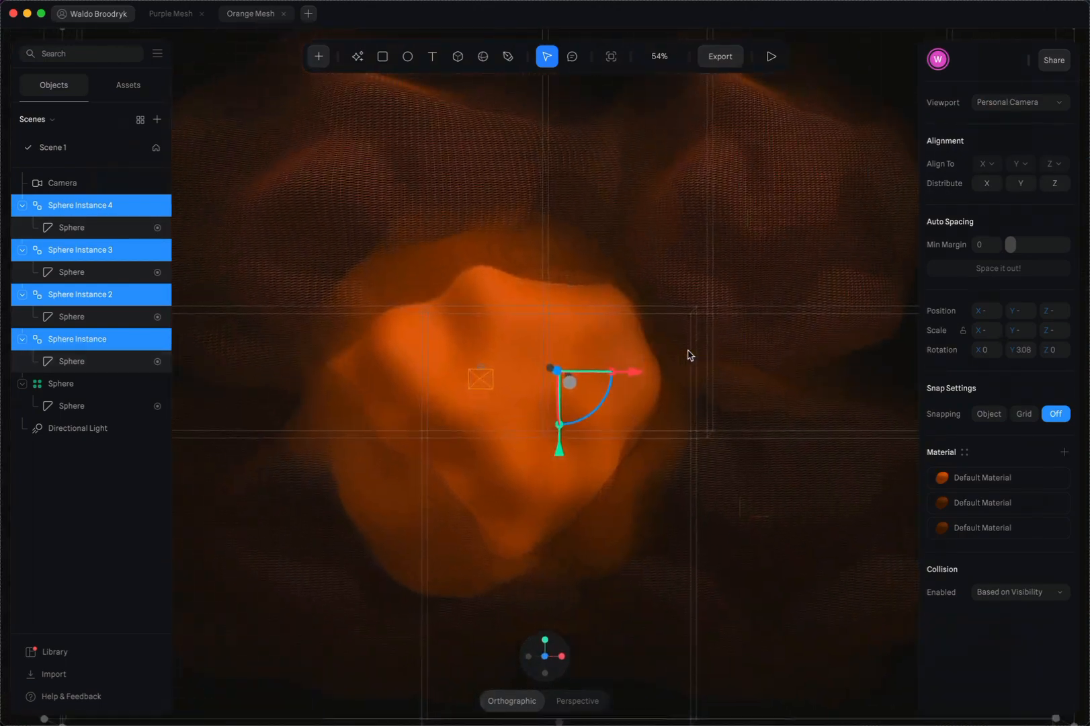
pyautogui.click(158, 20)
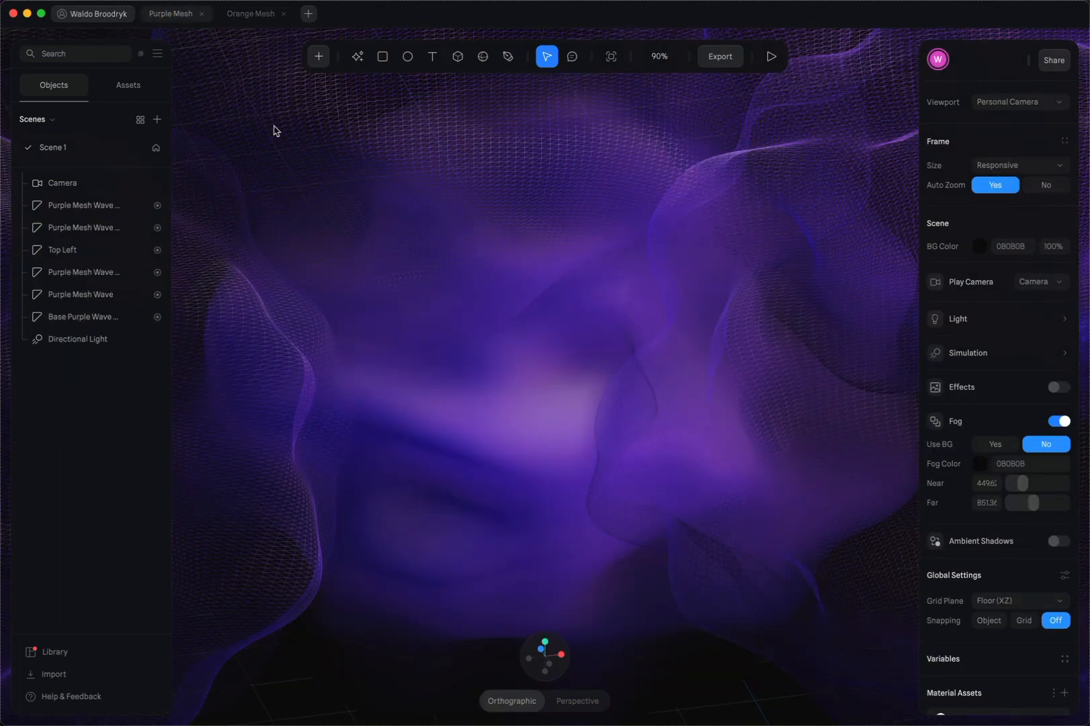
pyautogui.click(254, 16)
# Compare the inner base sphere's Base State and State, and set the Displace value in State to 173
pyautogui.click(598, 382)
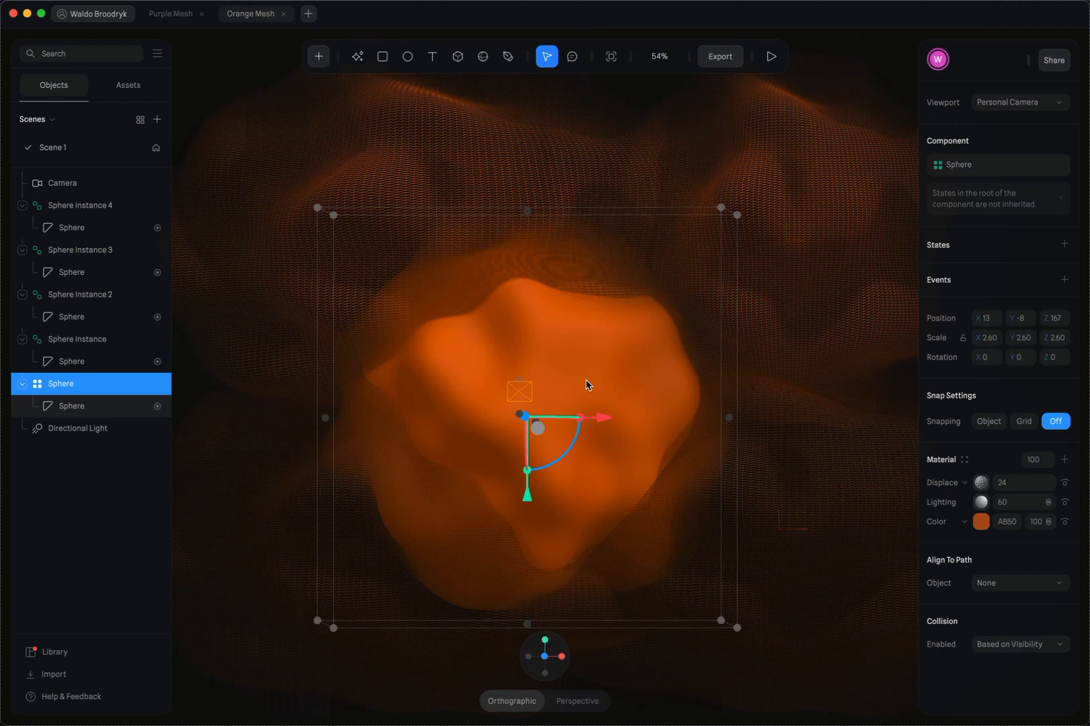
pyautogui.click(82, 408)
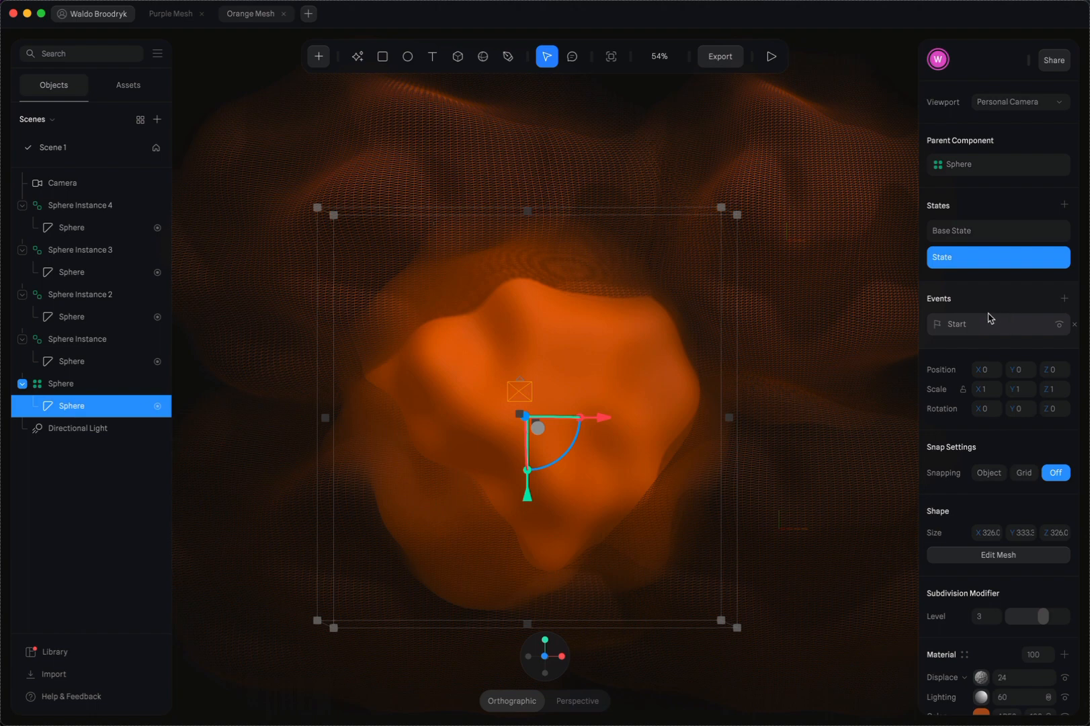
pyautogui.click(970, 234)
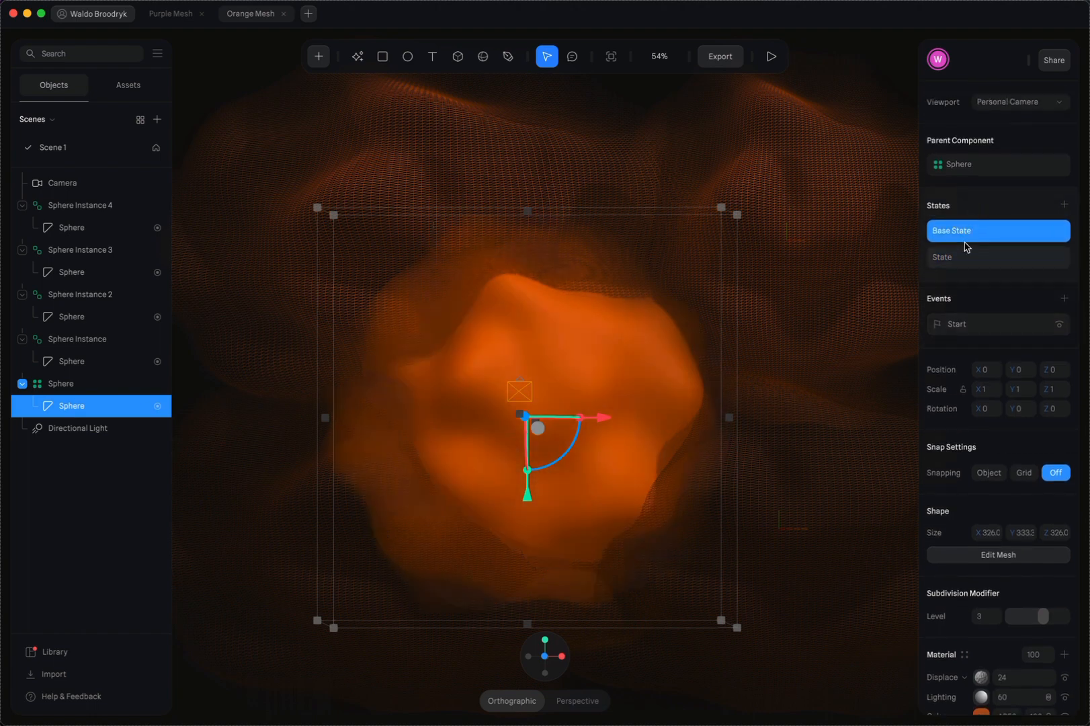
pyautogui.click(961, 259)
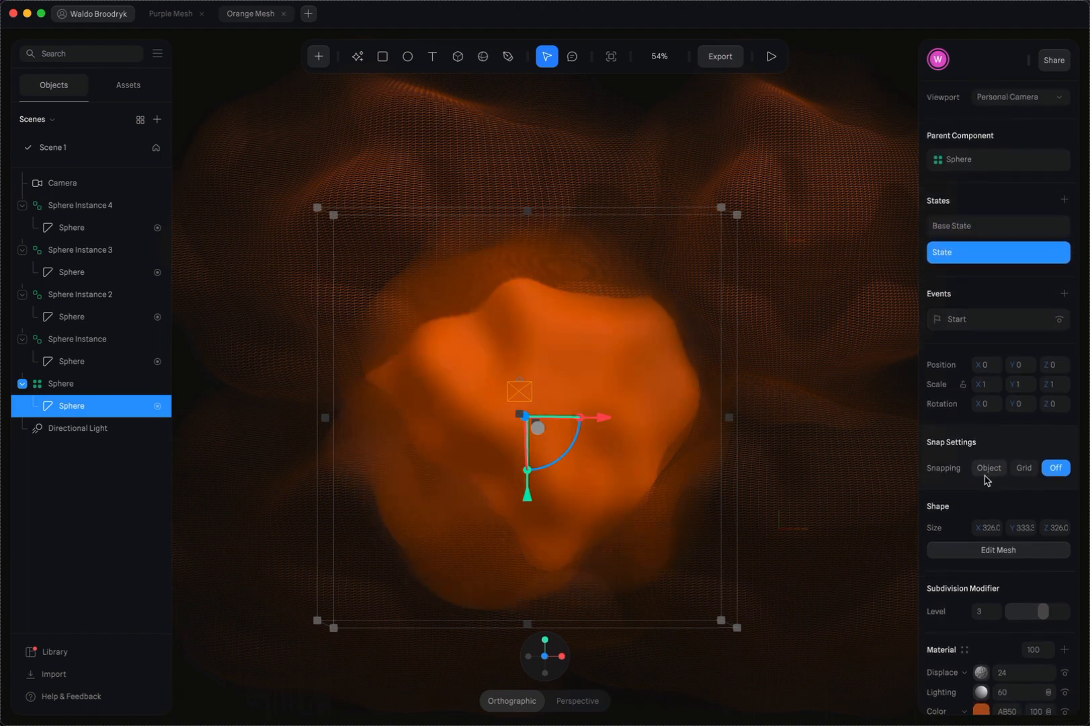
pyautogui.scroll(-5, 985, 479)
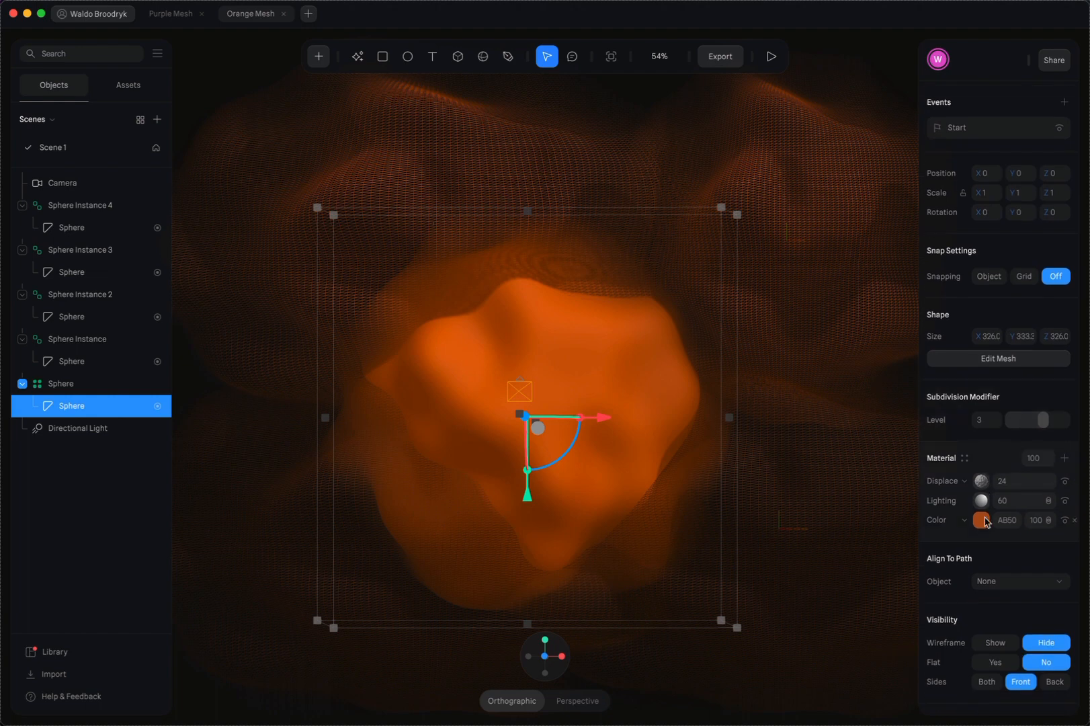
pyautogui.scroll(4, 1001, 316)
pyautogui.scroll(-3, 1000, 317)
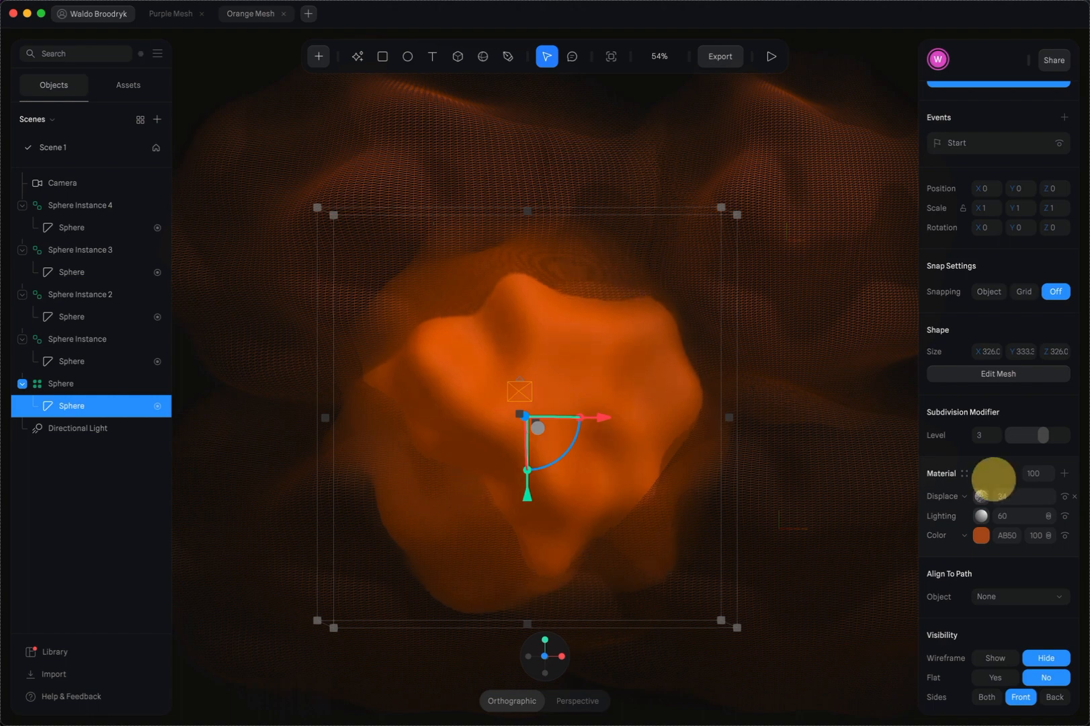
pyautogui.moveTo(993, 479); pyautogui.dragTo(1089, 479)
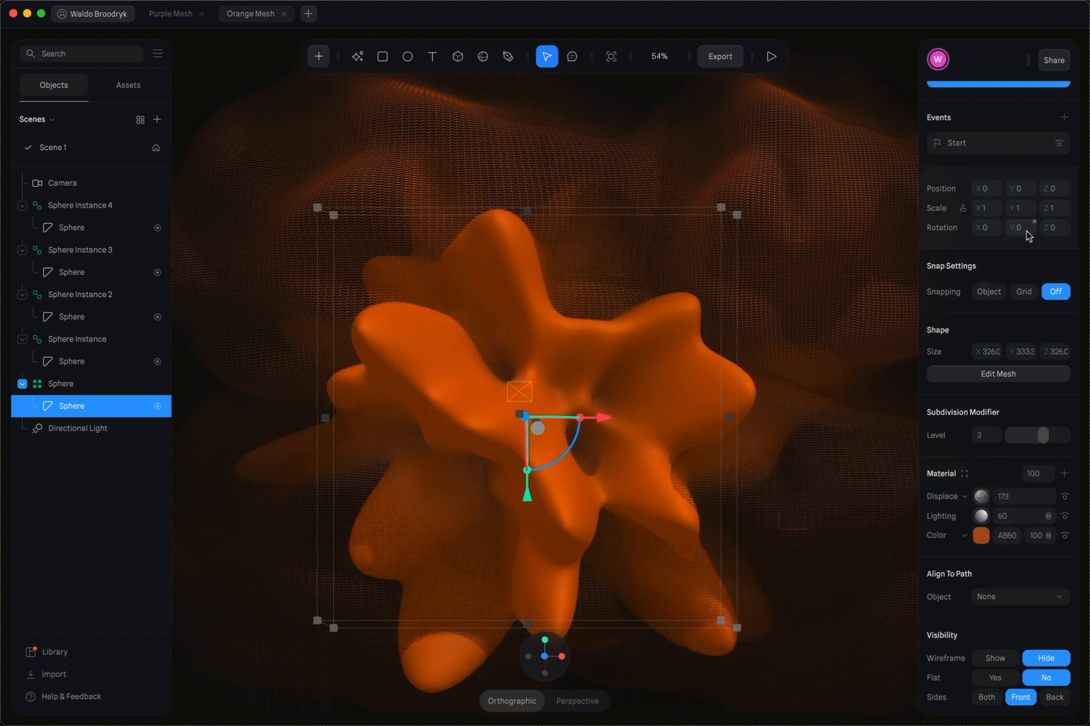
# Switch the base sphere back to Base State and preview the exaggerated displacement animation twice
pyautogui.scroll(3, 1027, 234)
pyautogui.click(982, 131)
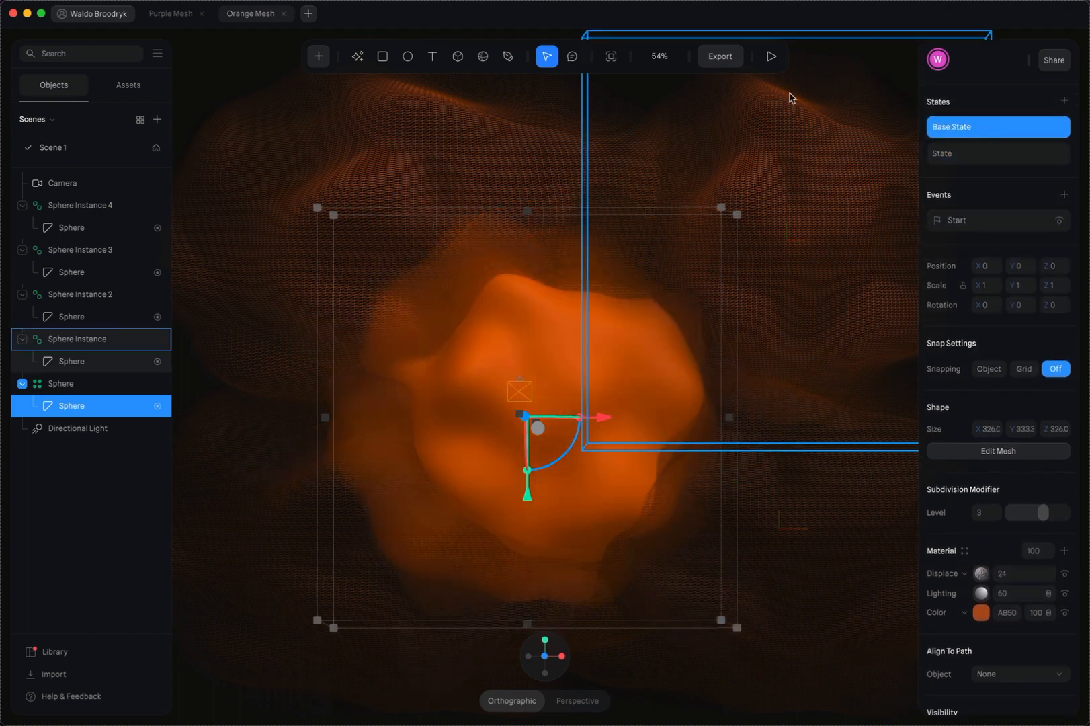
pyautogui.click(772, 57)
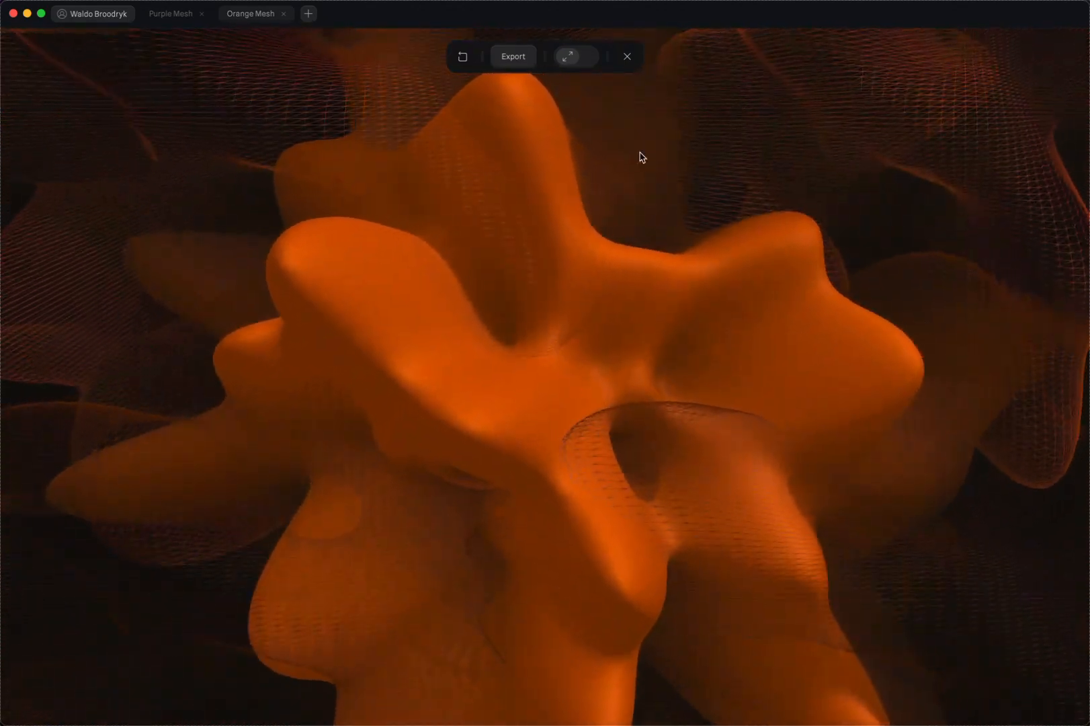
pyautogui.click(628, 57)
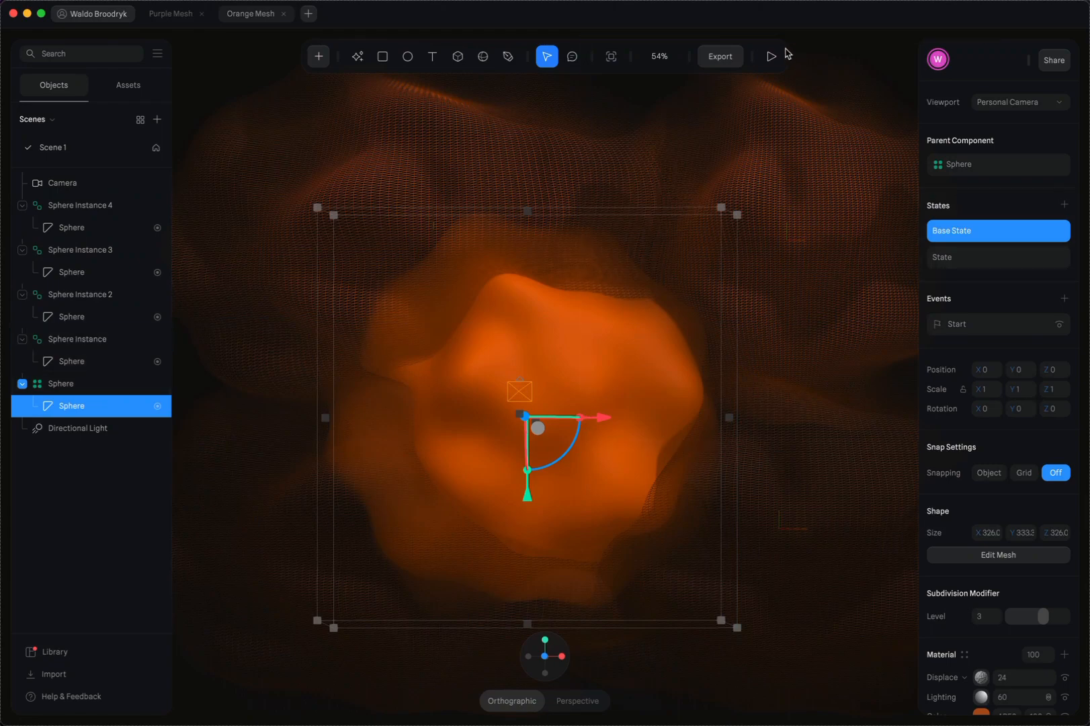
pyautogui.click(771, 56)
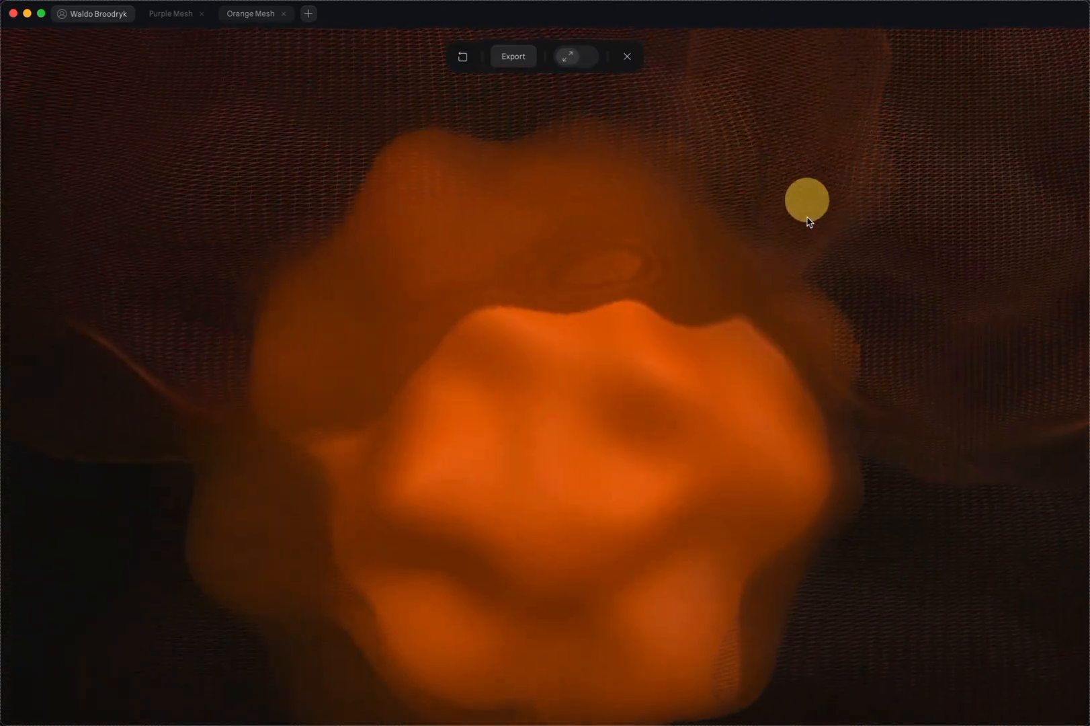
pyautogui.click(627, 58)
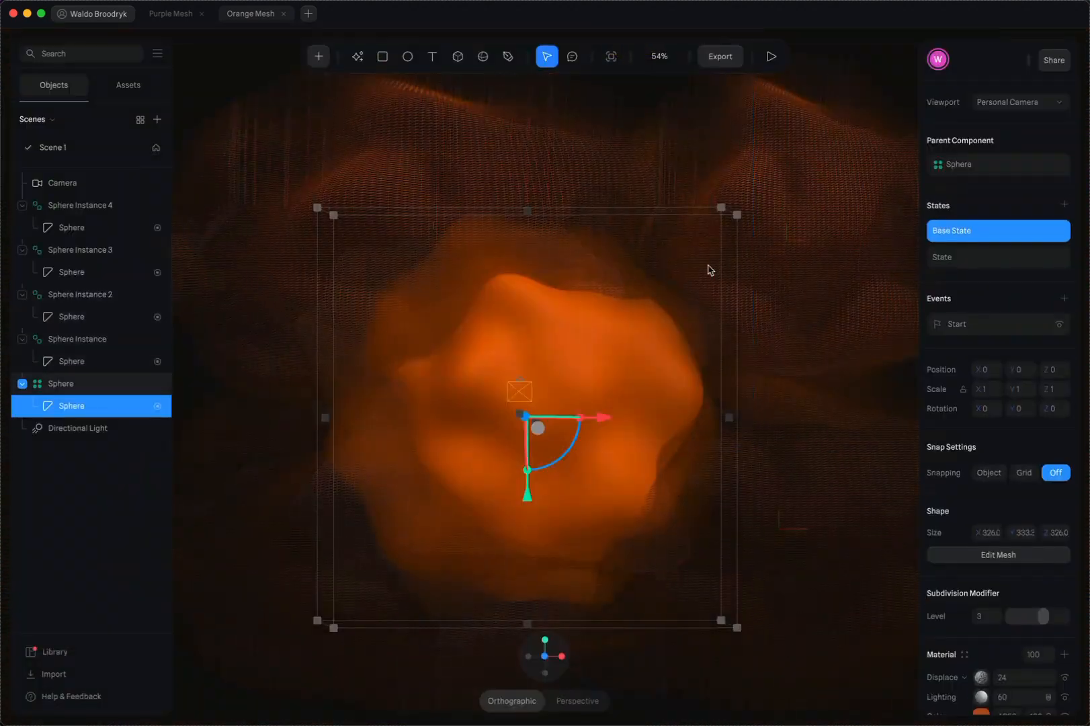
# In the Public URL export's play settings, set Orbit, Pan and Zoom to No and review the touch settings
pyautogui.click(718, 58)
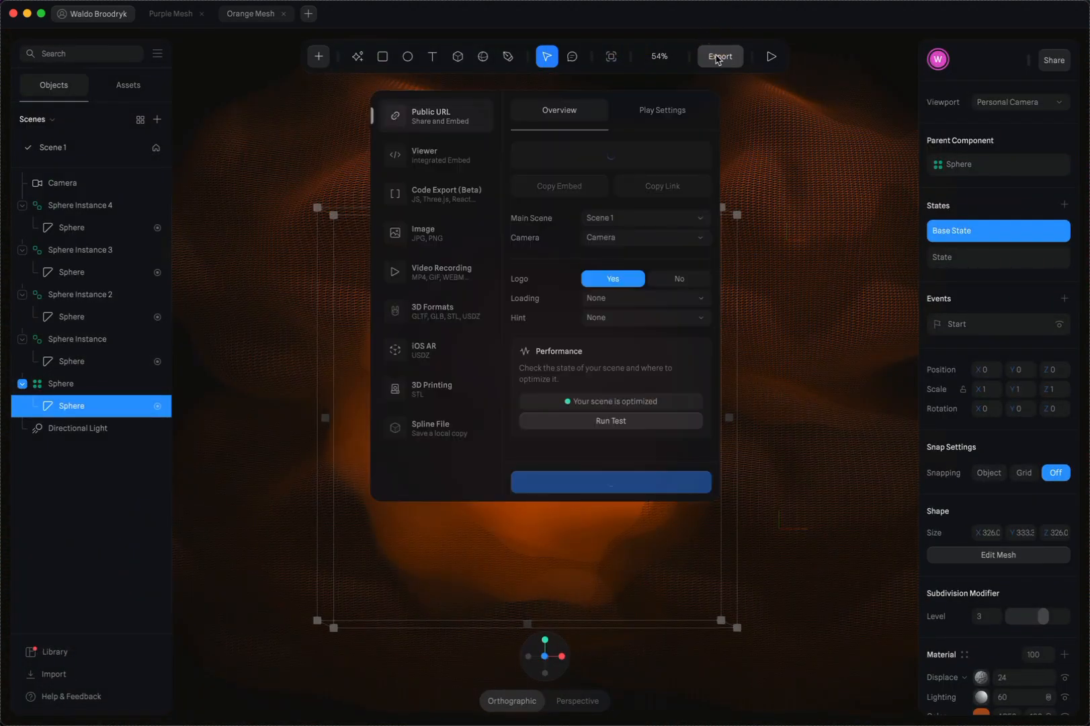
pyautogui.click(661, 115)
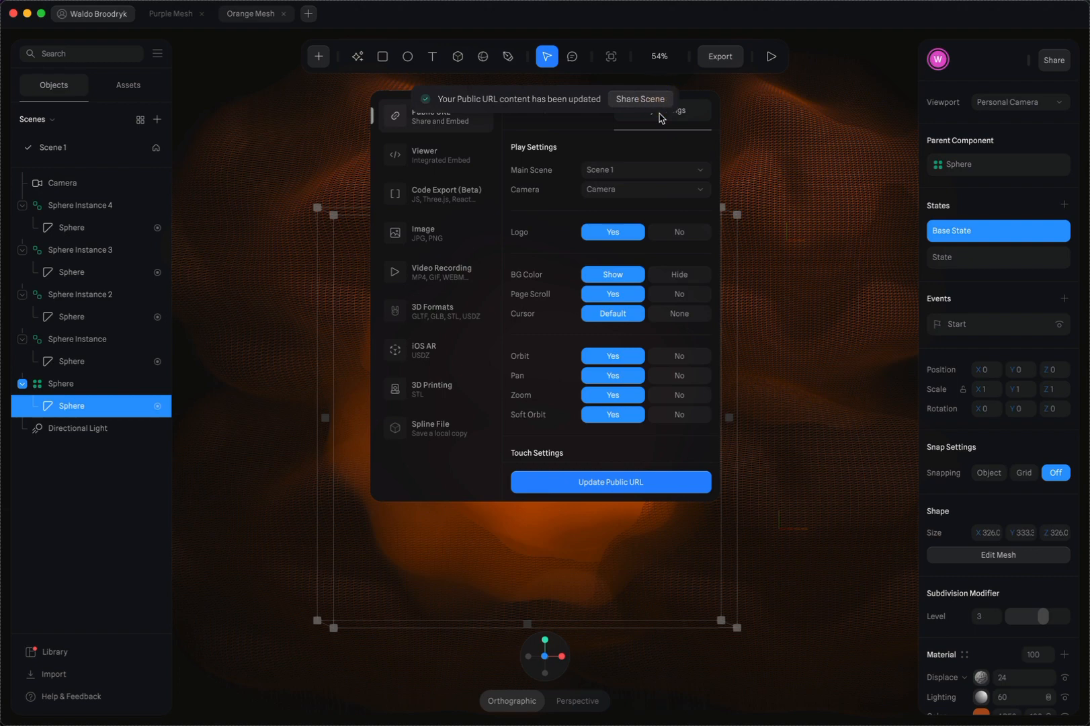
pyautogui.scroll(-3, 525, 282)
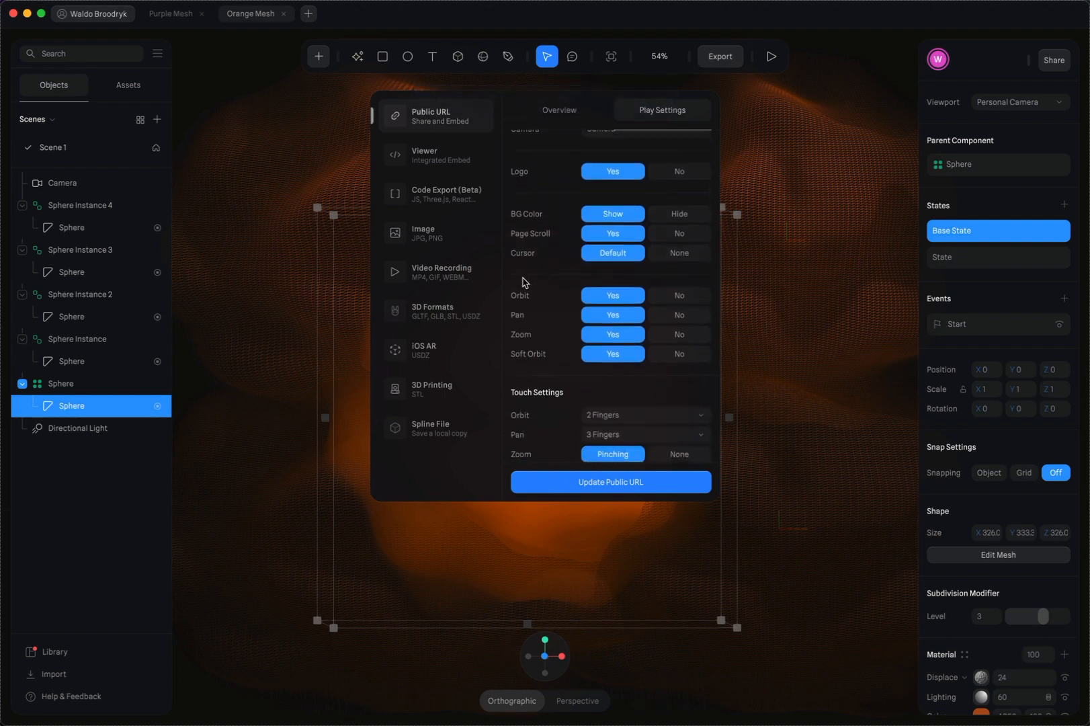
pyautogui.click(682, 295)
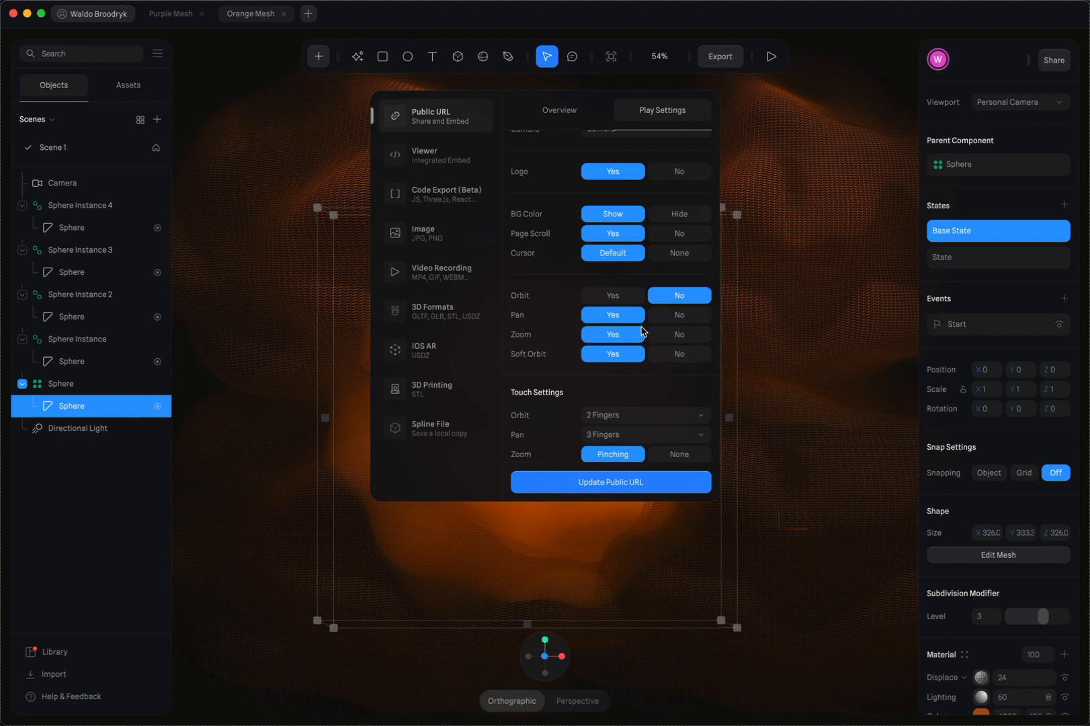
pyautogui.click(681, 316)
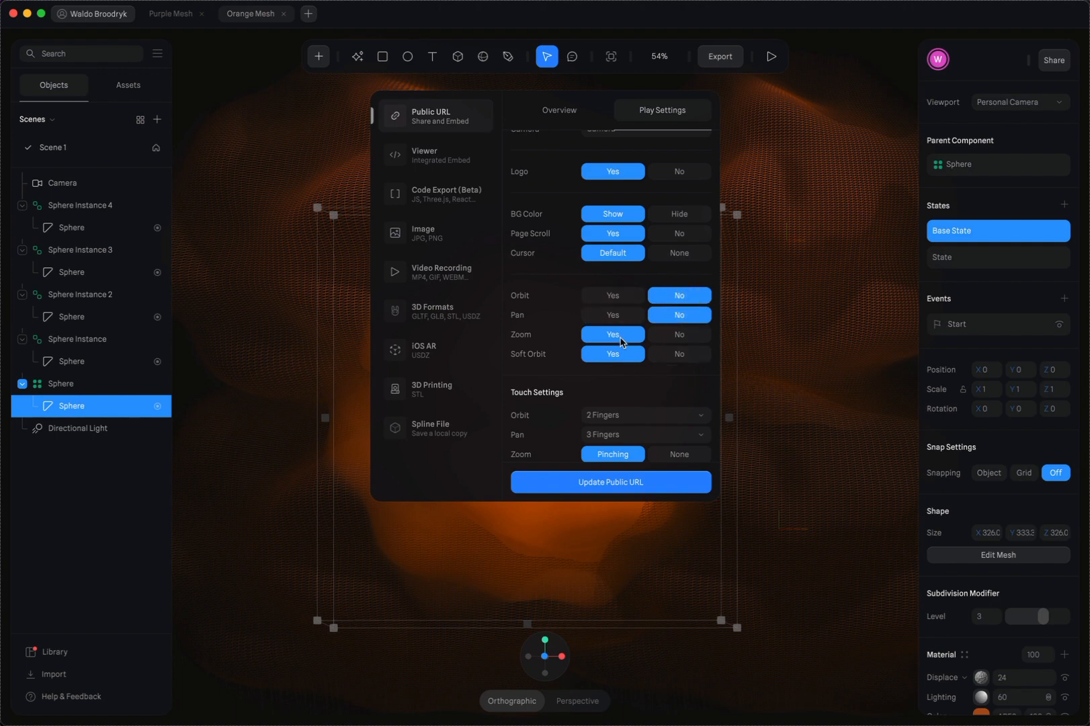
pyautogui.click(679, 335)
pyautogui.scroll(-2, 613, 374)
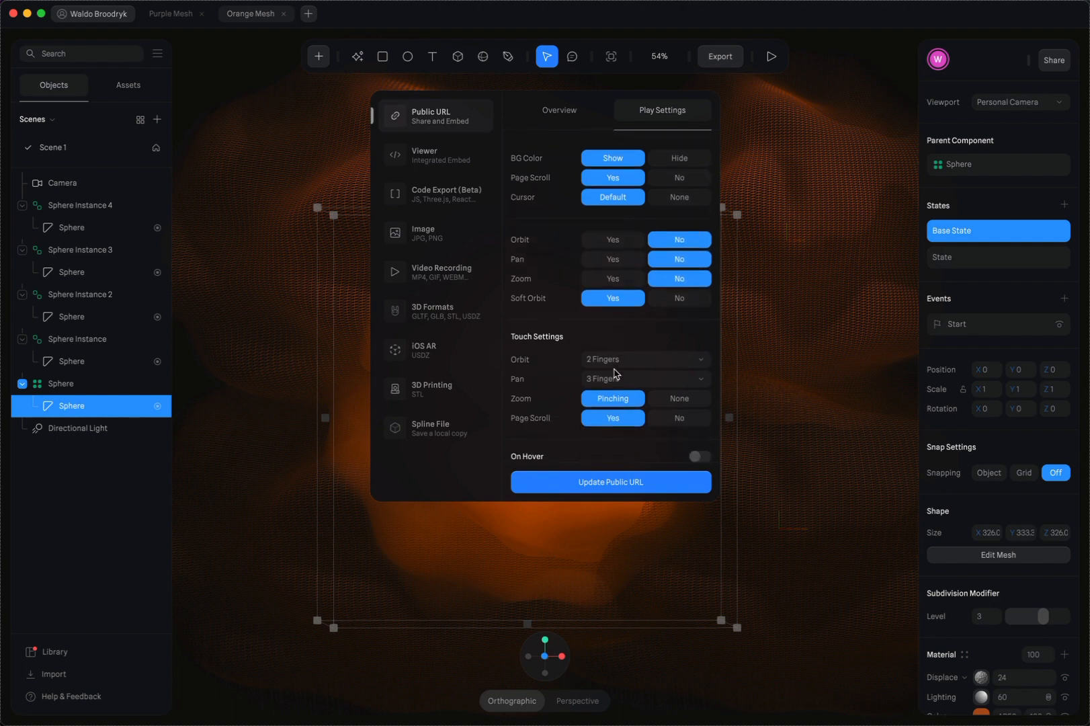
pyautogui.scroll(-1, 625, 366)
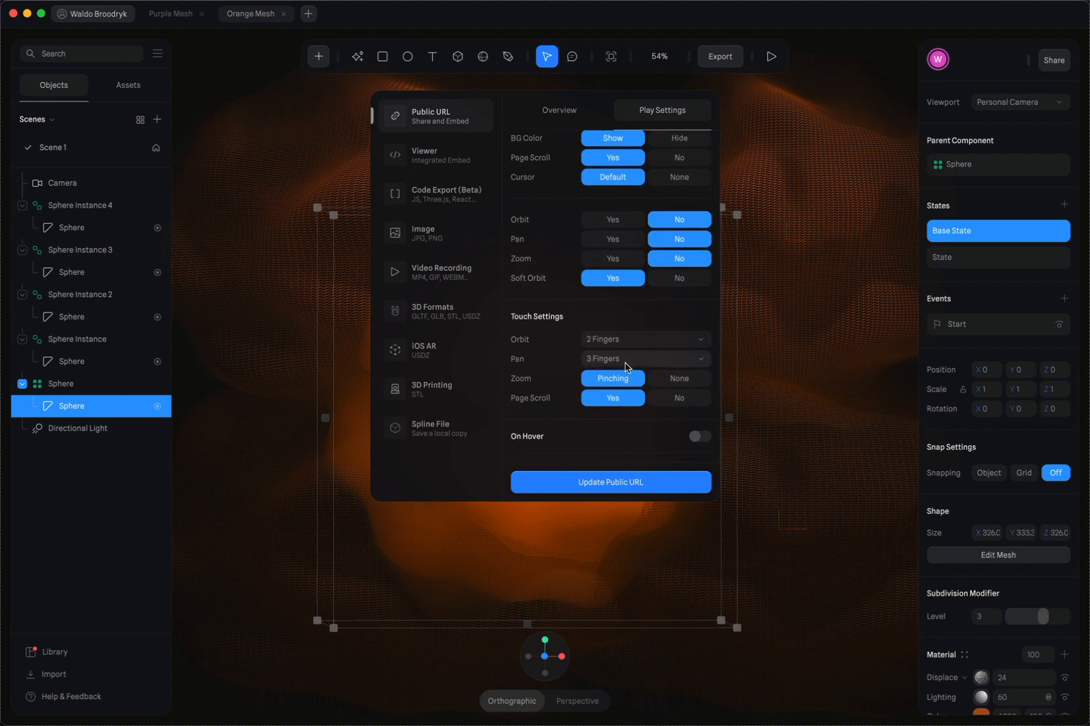
# Review the remaining play settings and preview the scene with Orbit, Pan and Zoom disabled
pyautogui.scroll(-2, 626, 366)
pyautogui.scroll(6, 625, 363)
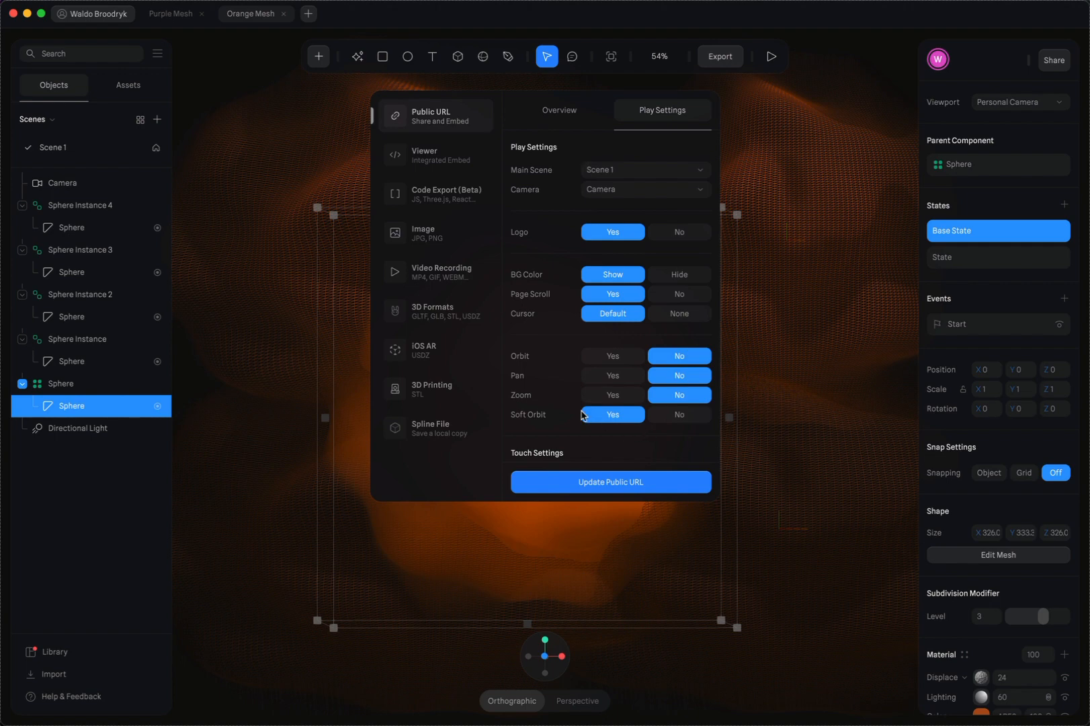
pyautogui.click(772, 56)
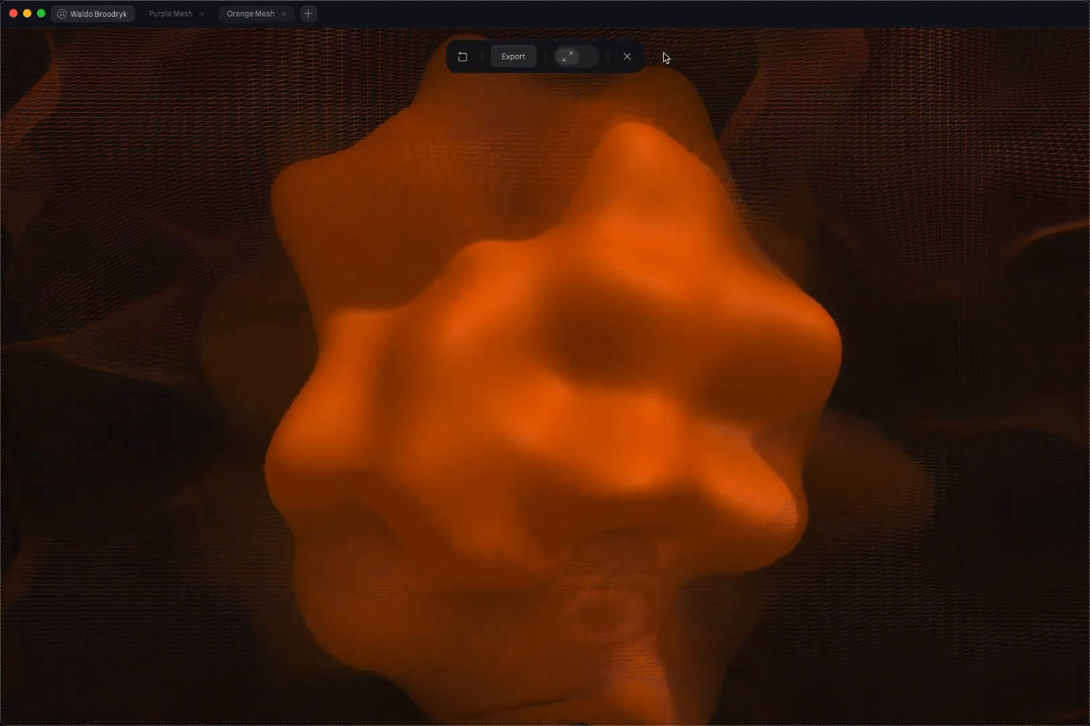
pyautogui.click(627, 56)
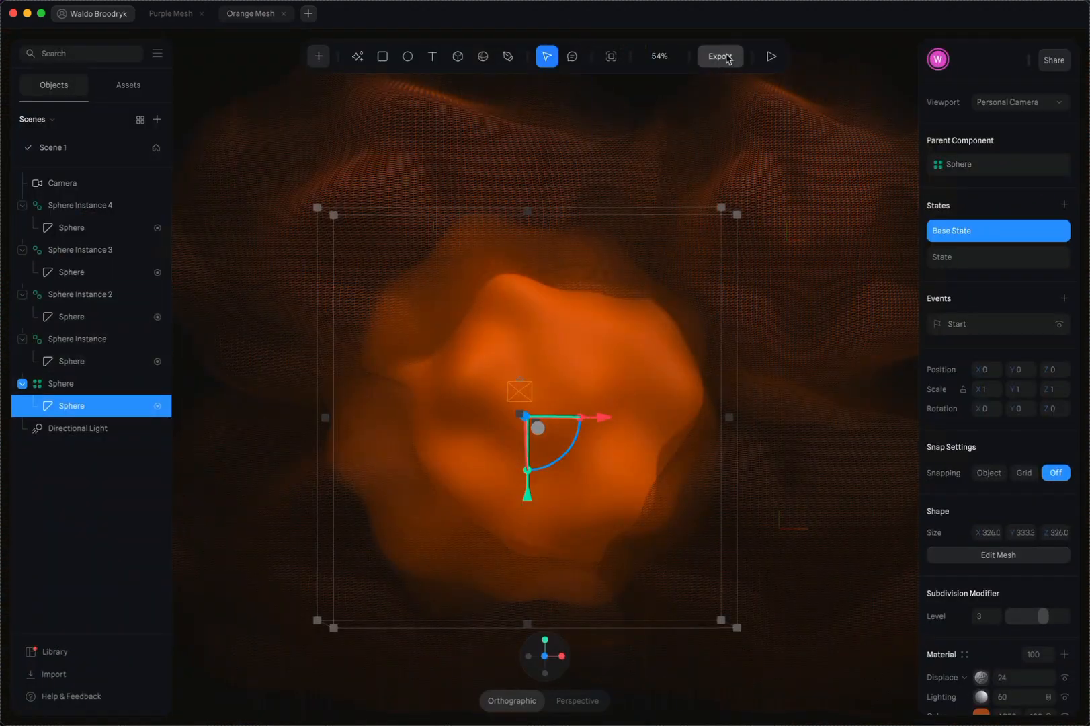
# Enable On Hover with the Orbit Camera behavior in the Public URL play settings and preview the hover effect
pyautogui.click(720, 55)
pyautogui.click(670, 113)
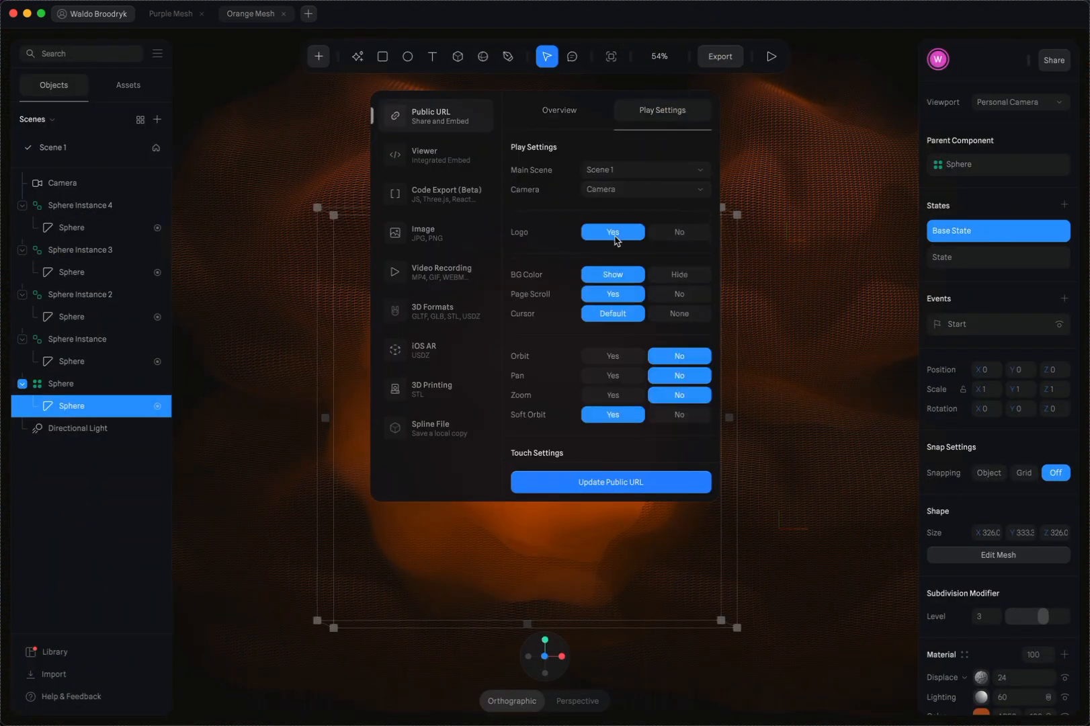
pyautogui.scroll(-10, 567, 357)
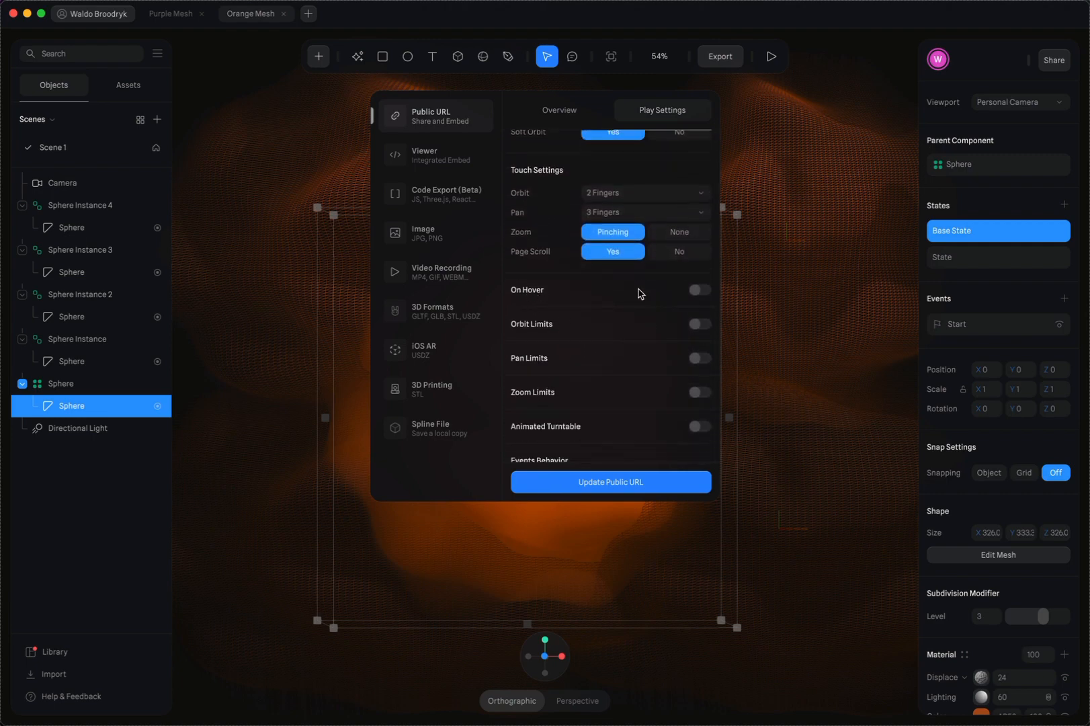
pyautogui.click(700, 290)
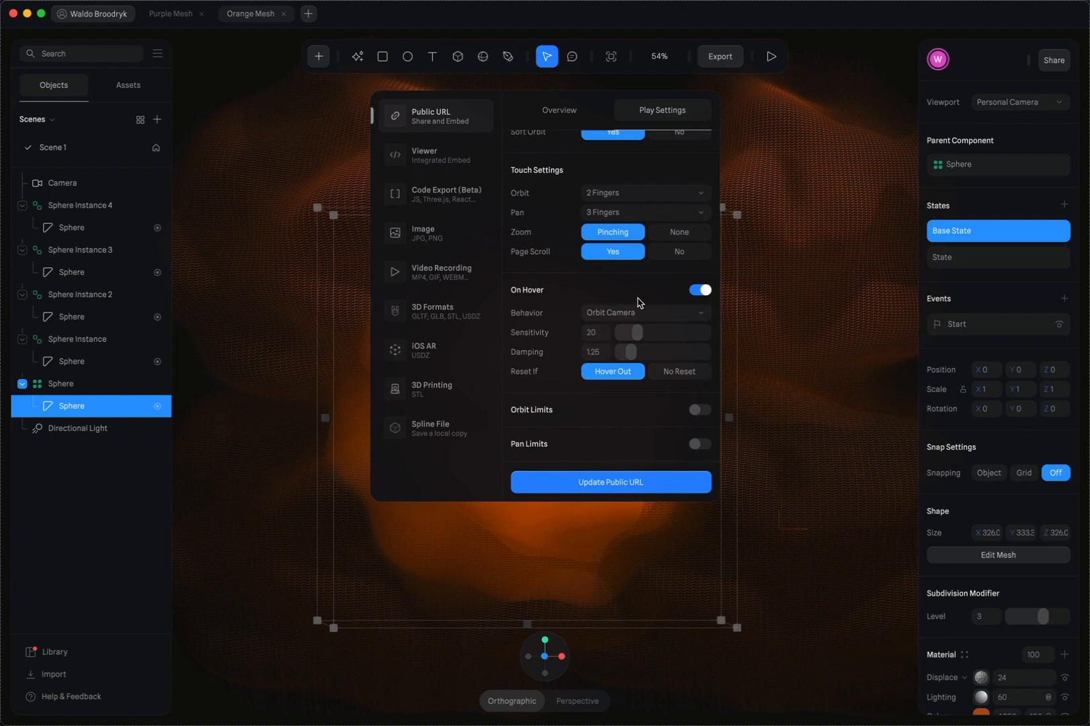
pyautogui.click(771, 56)
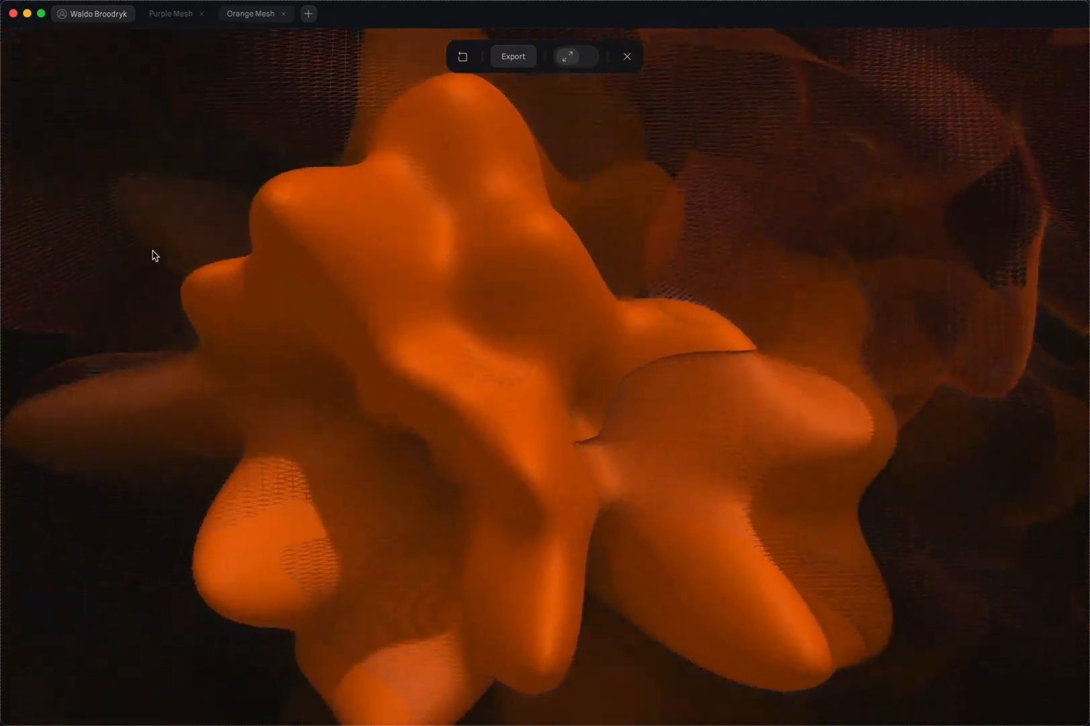
pyautogui.click(627, 56)
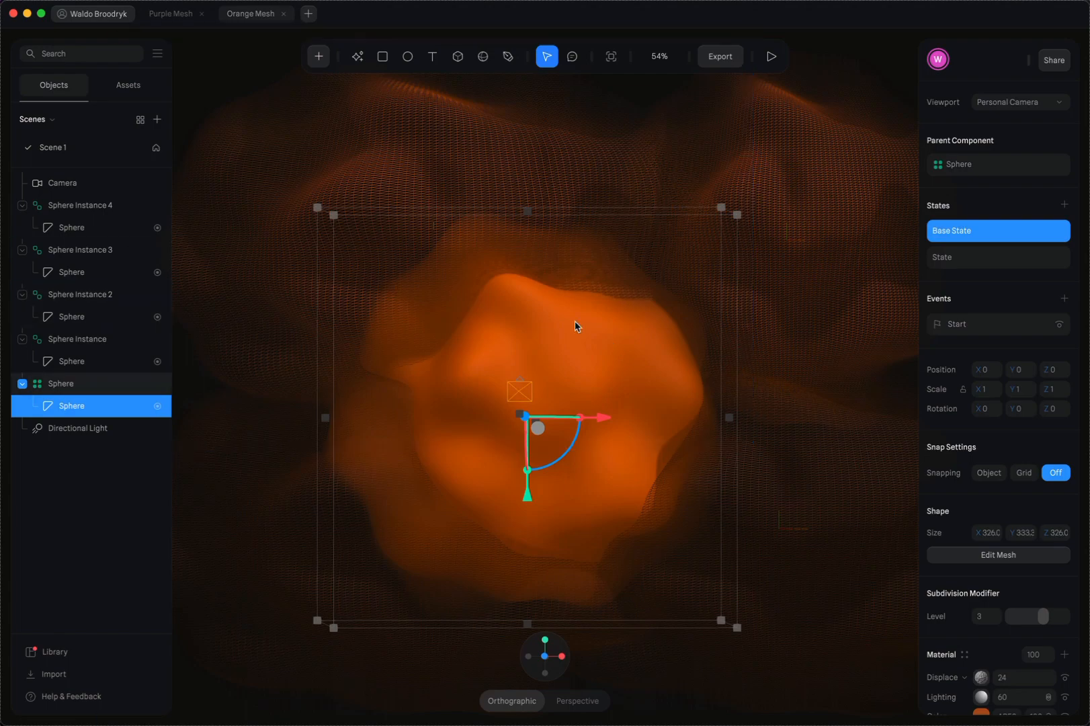
# Inspect Sphere Instance 2, Sphere Instance and the central Sphere component by selecting each in turn
pyautogui.click(350, 161)
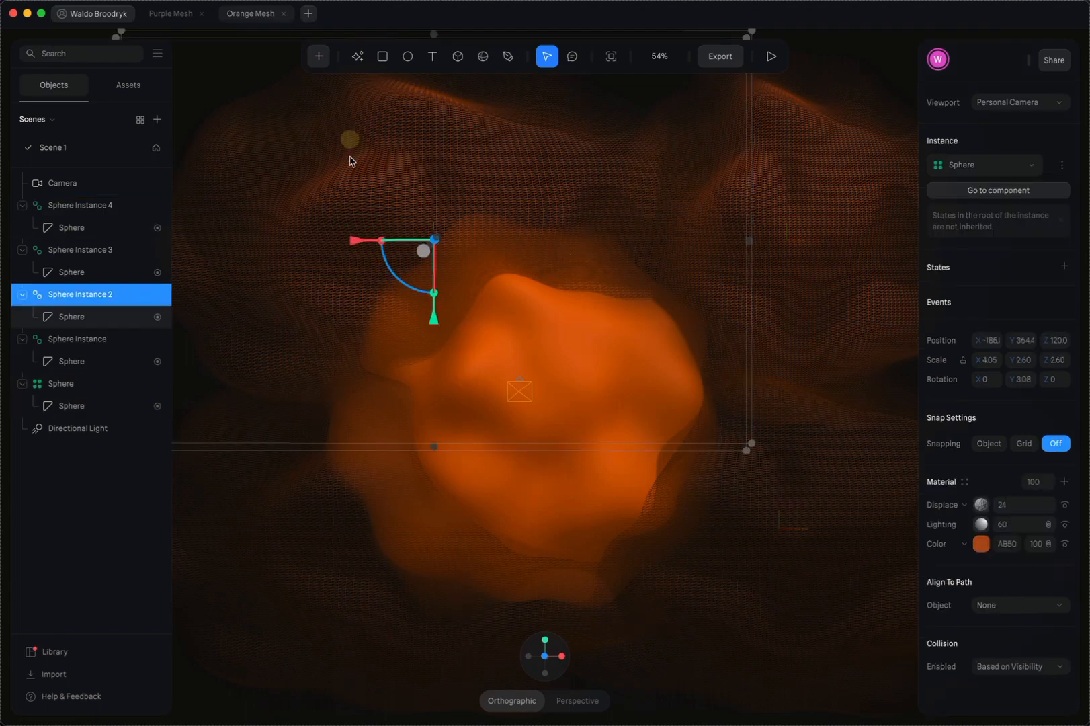
pyautogui.click(679, 325)
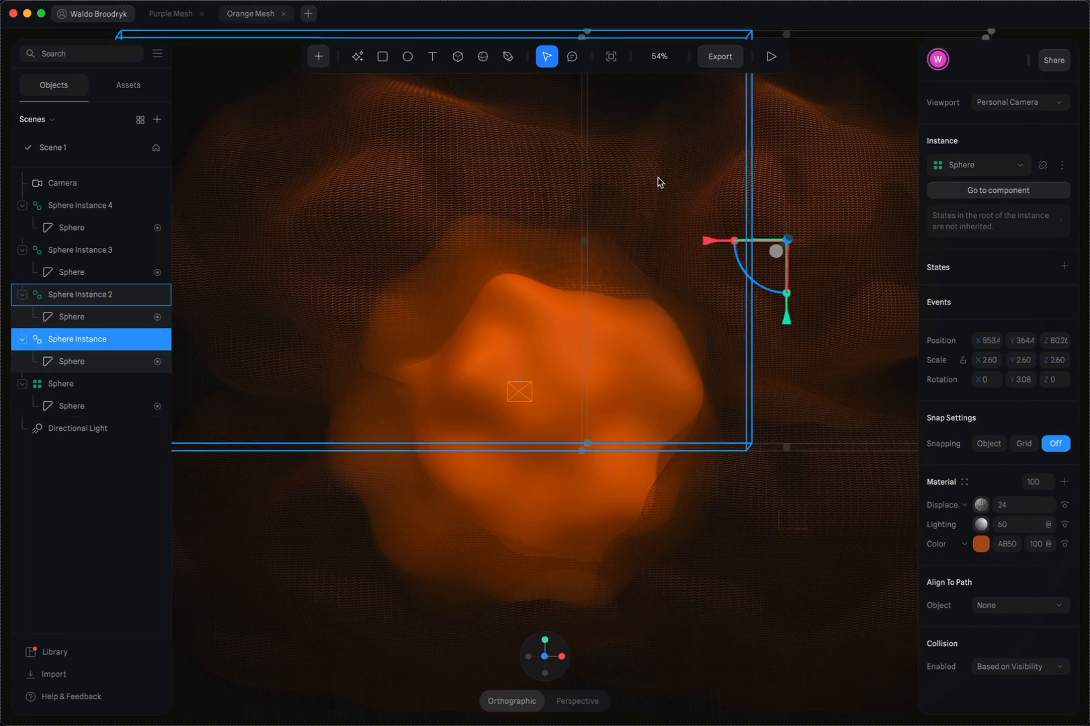
pyautogui.click(645, 402)
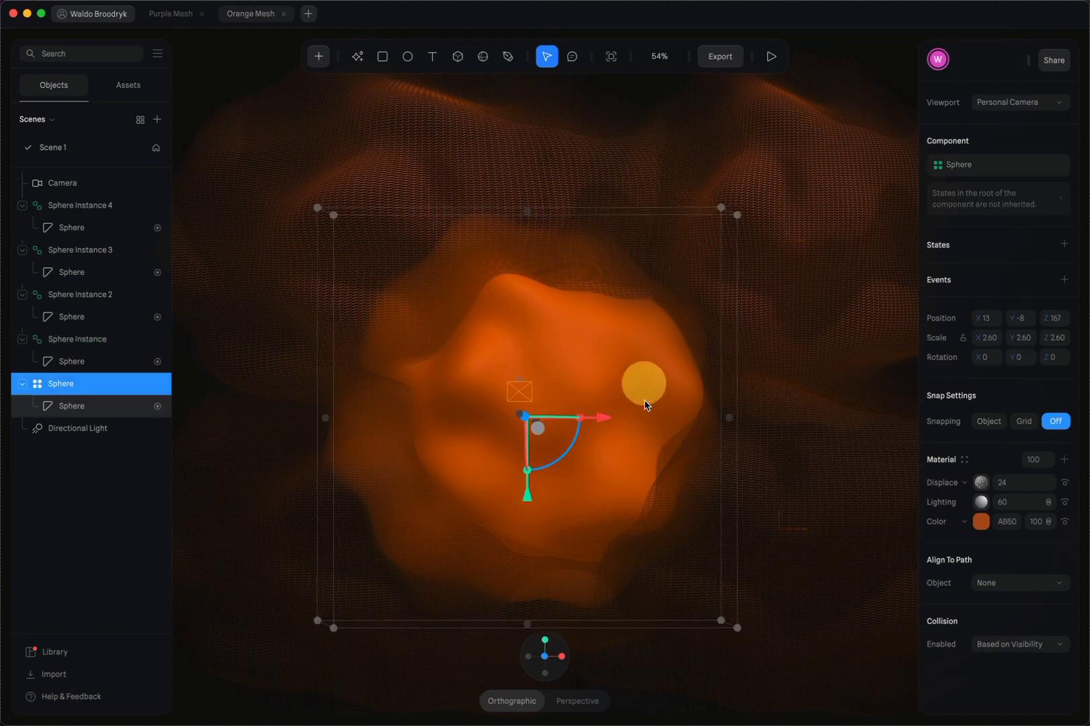
# Update the Viewer integrated embed export and copy its scene URL to the clipboard
pyautogui.click(722, 59)
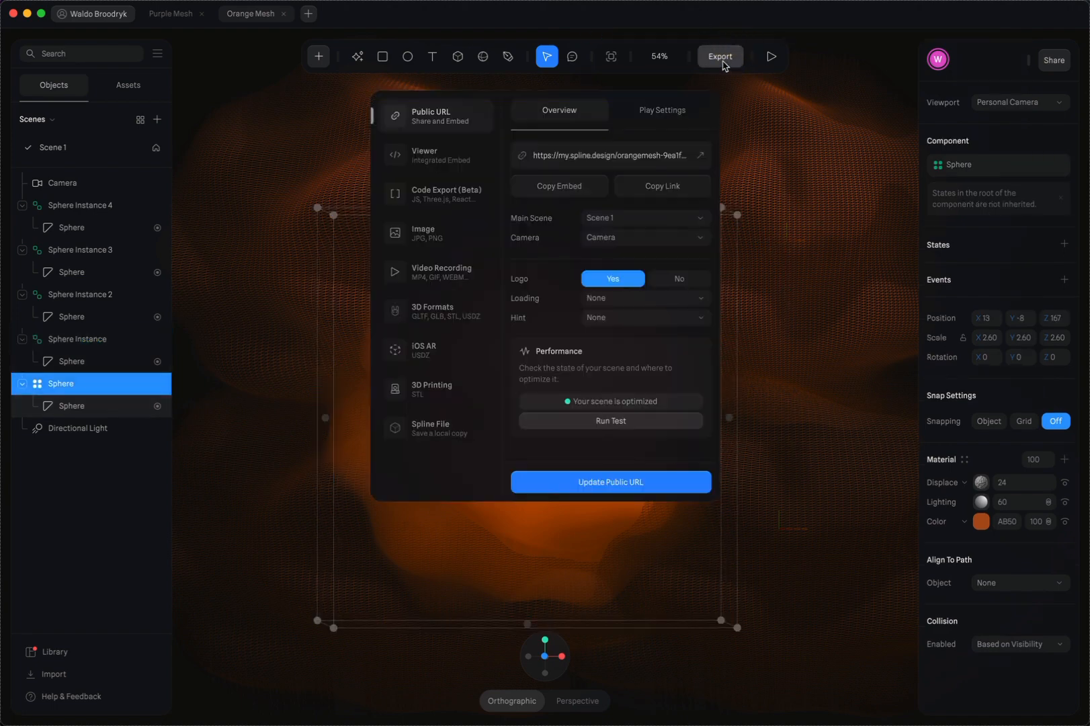
pyautogui.click(435, 160)
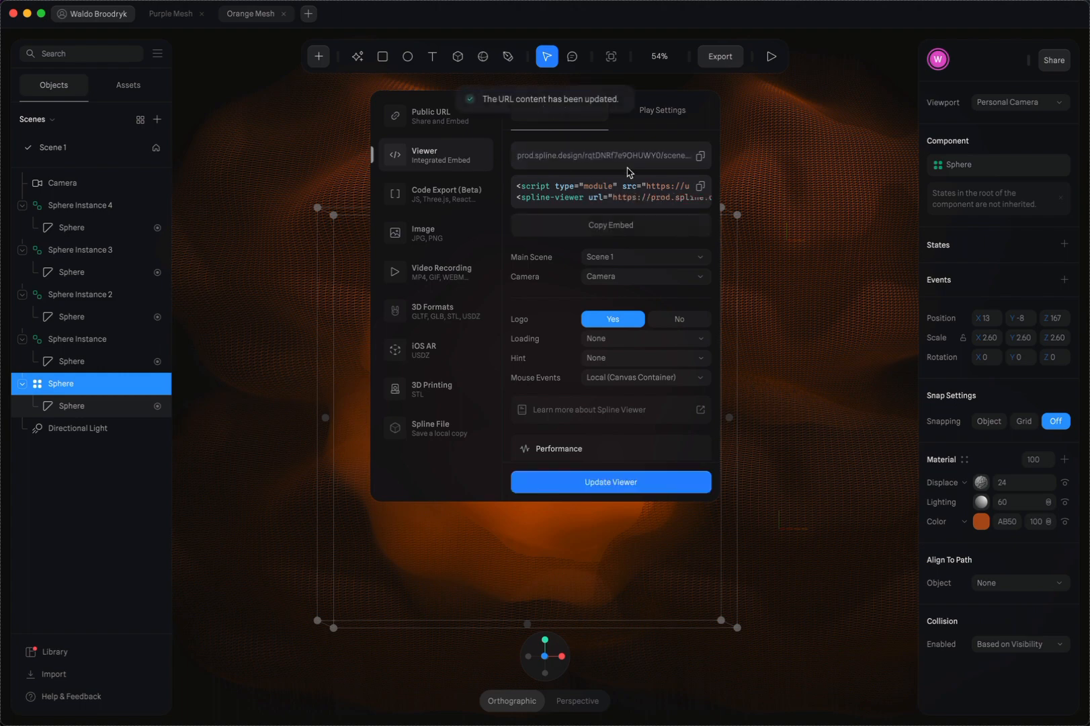
pyautogui.click(700, 156)
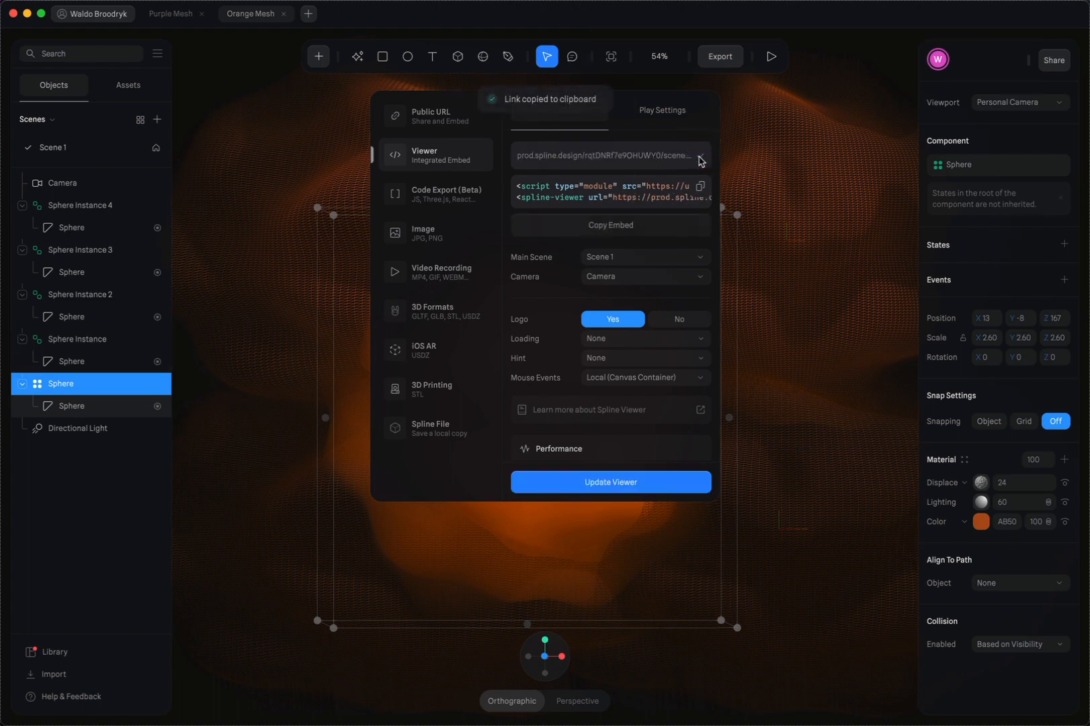